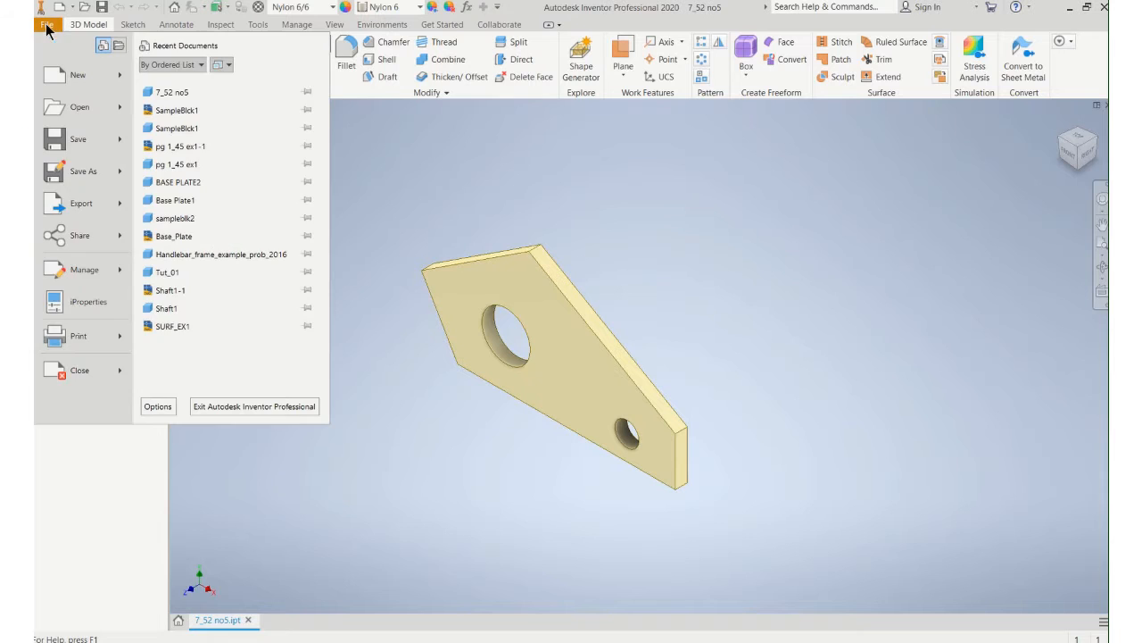
Create a part from the Standard (in).ipt template and start a 2D sketch on the front XY plane
click(84, 77)
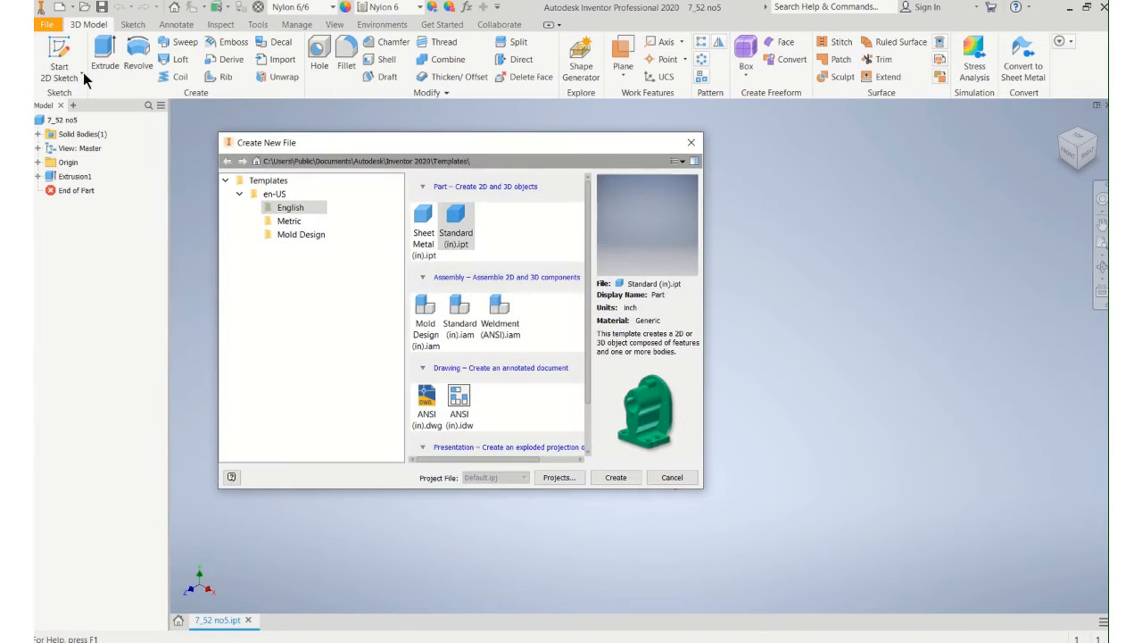
click(456, 218)
click(614, 478)
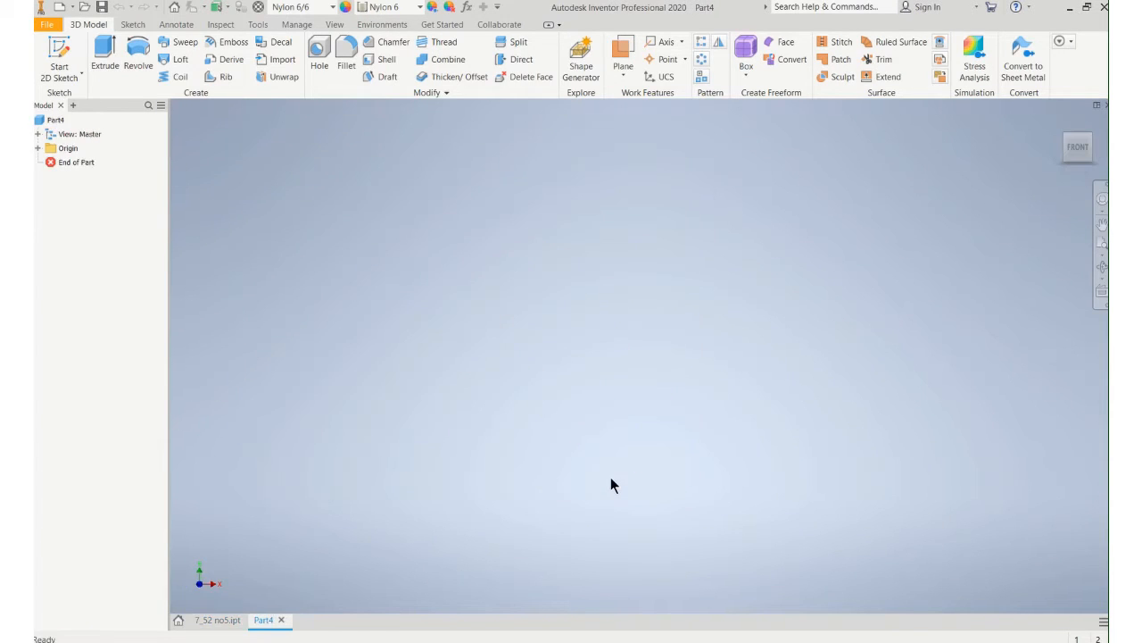
click(61, 64)
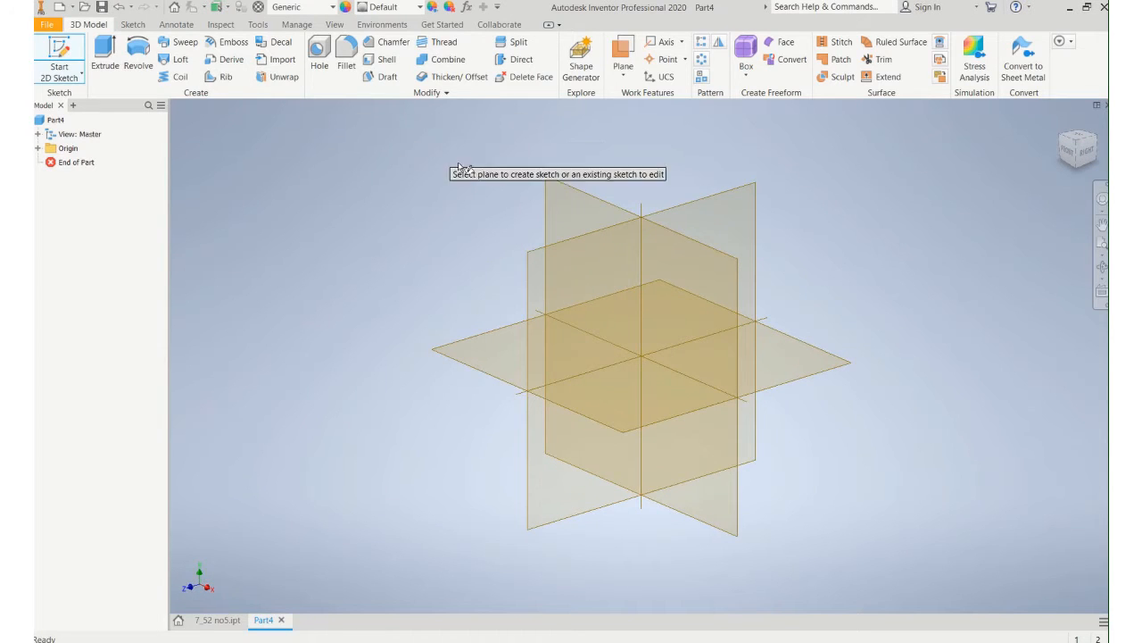
click(566, 203)
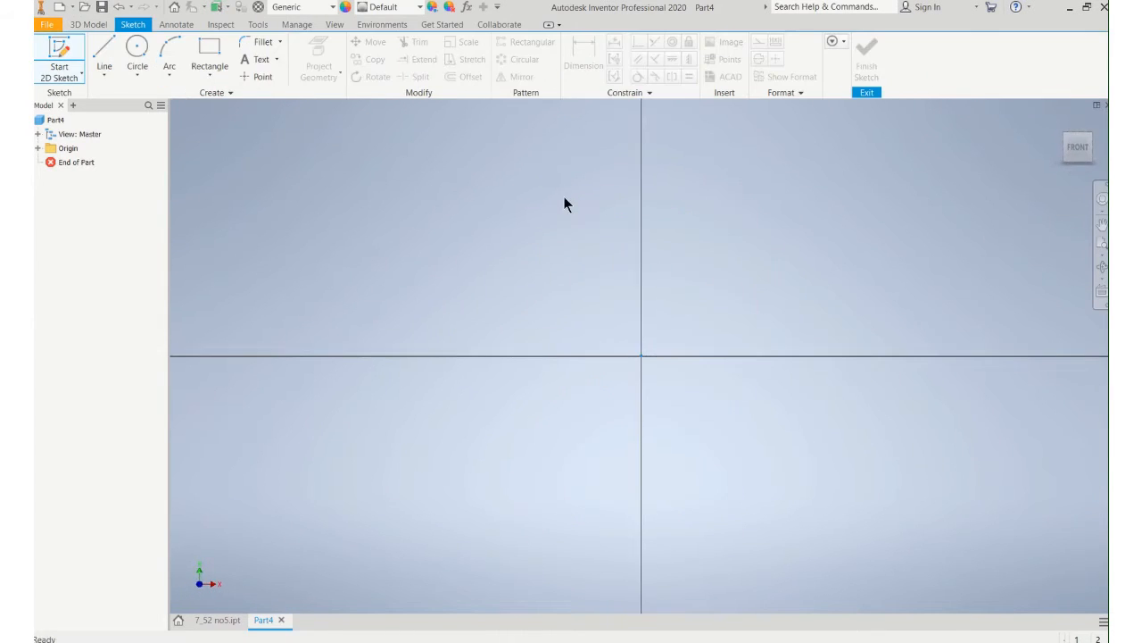
Sketch an open five-line profile with a horizontal base about 0.94 in long, a vertical right edge about 0.34 in and a small lower-left gap
click(105, 49)
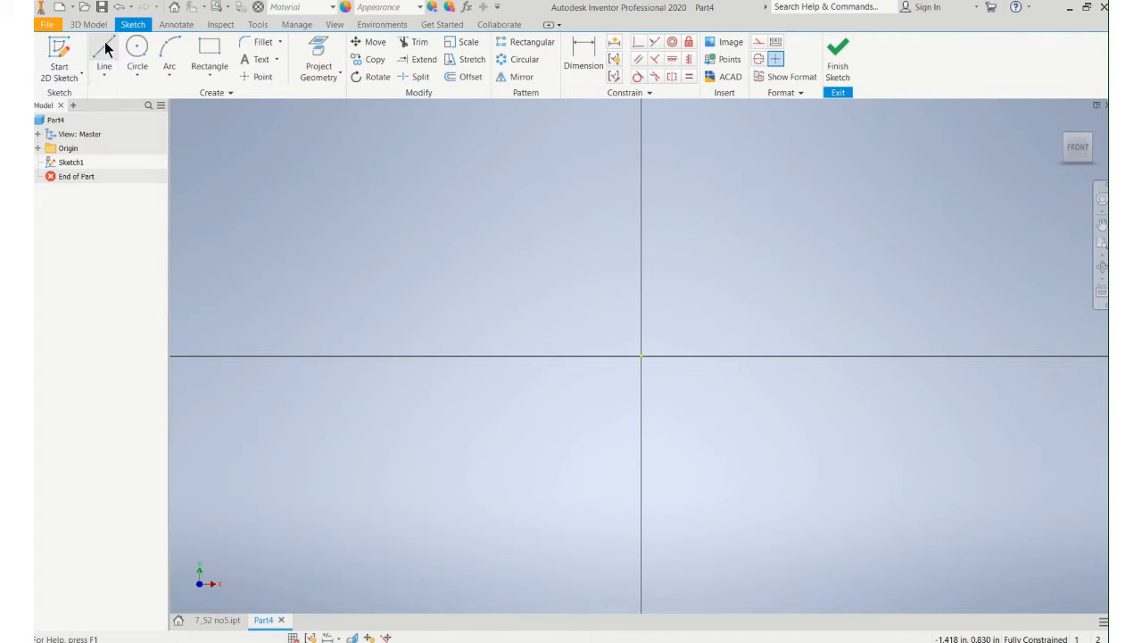
click(551, 447)
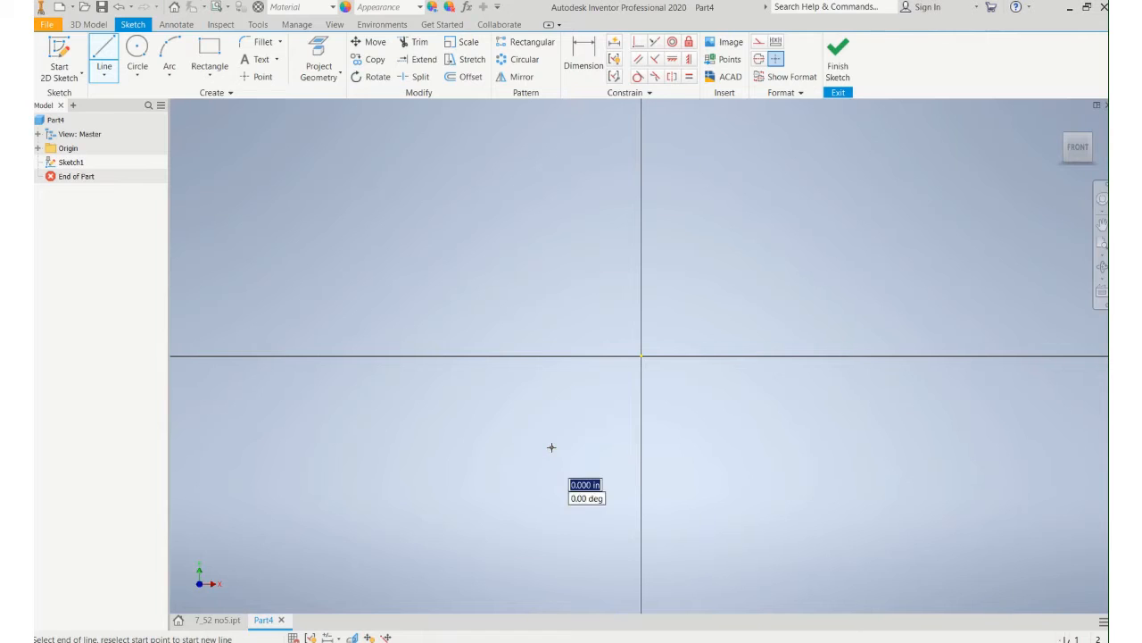
click(907, 446)
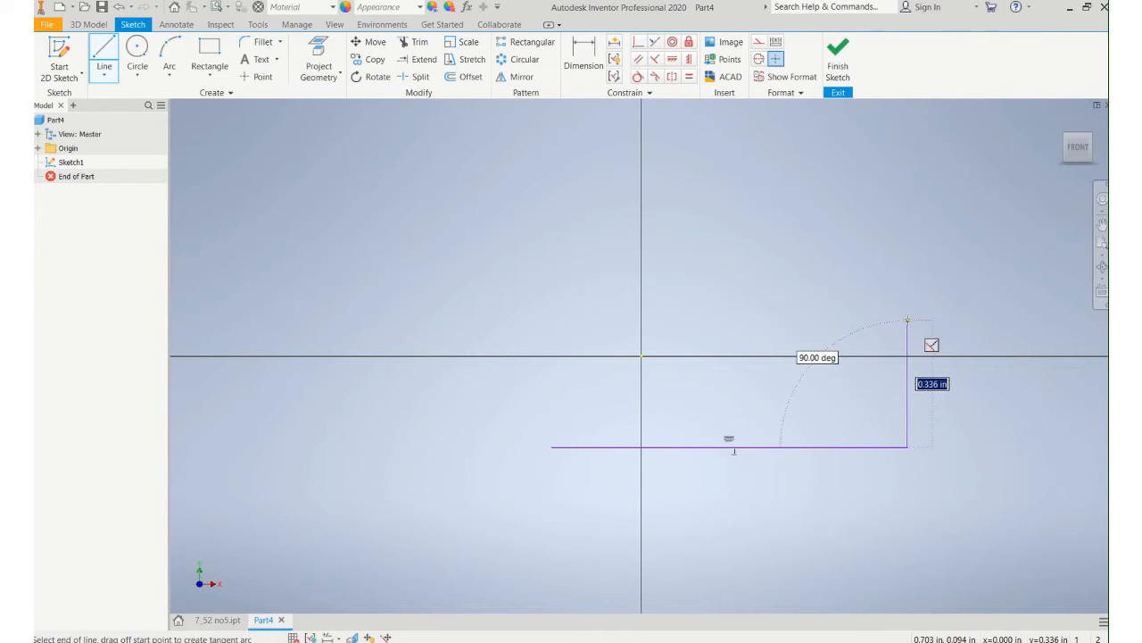
click(907, 320)
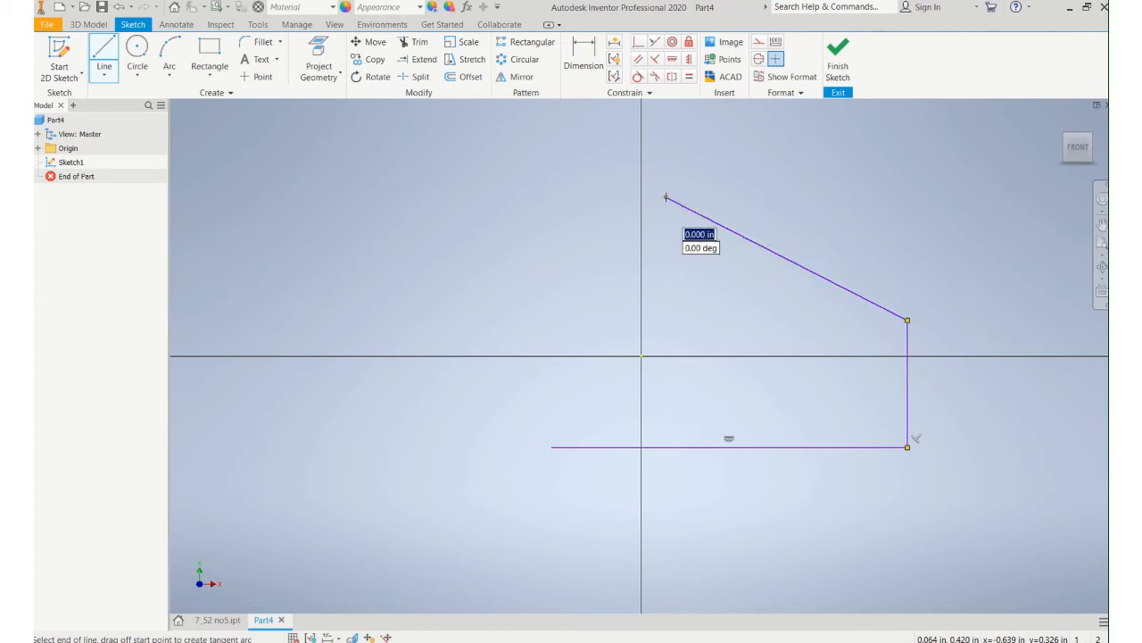
click(482, 290)
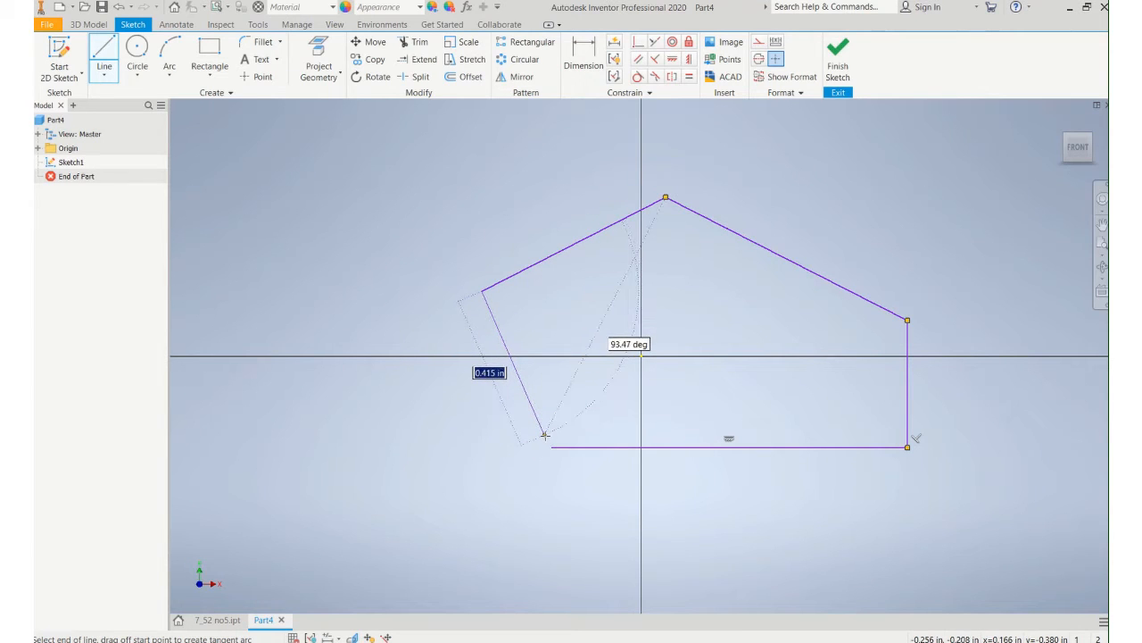
right_click(583, 418)
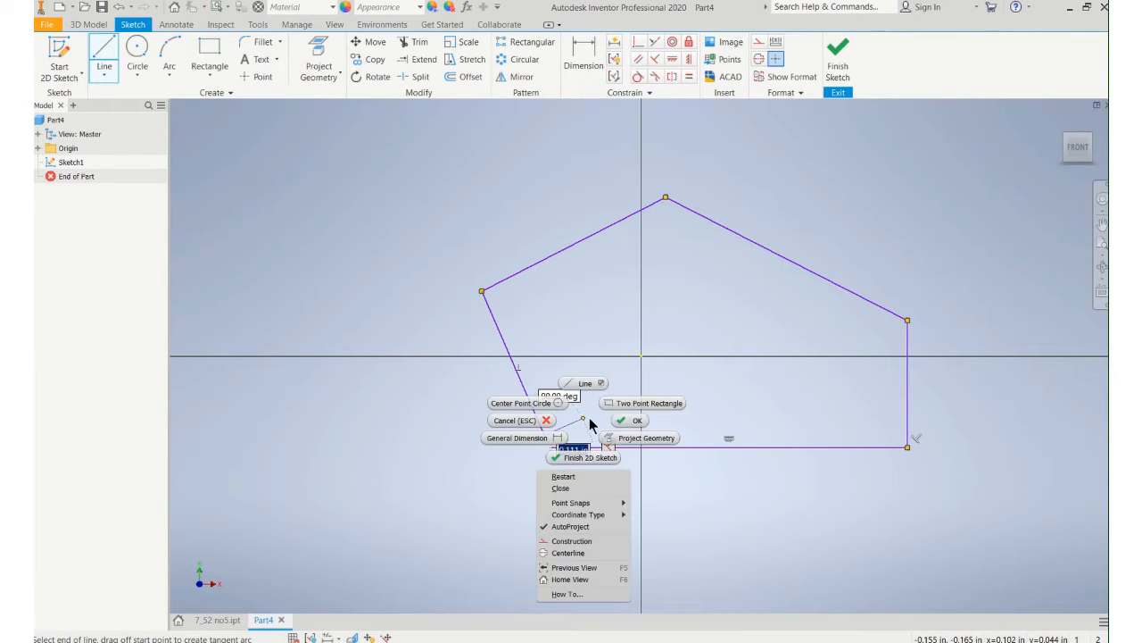
click(625, 421)
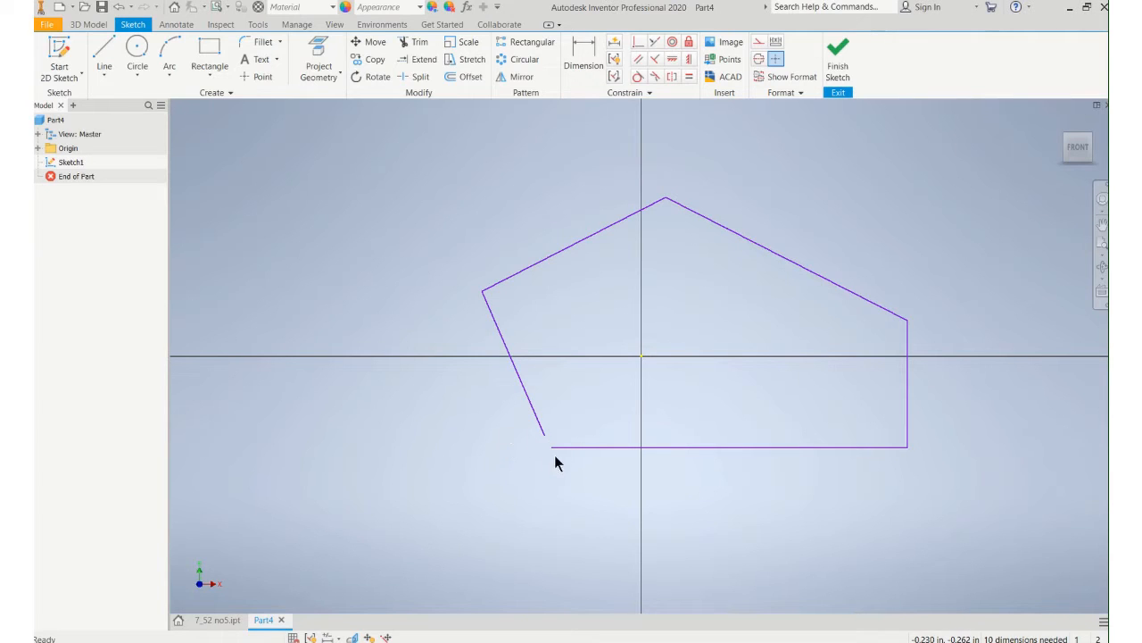
Finish the sketch and try to extrude the open profile 1 in, then undo the extrusion
click(839, 52)
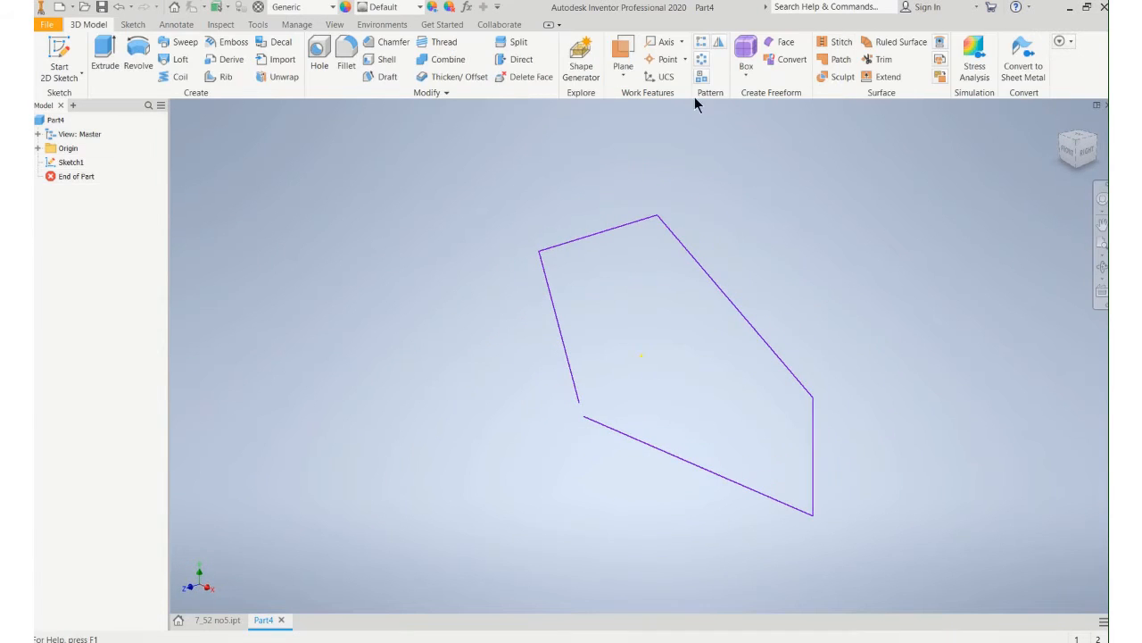
click(104, 55)
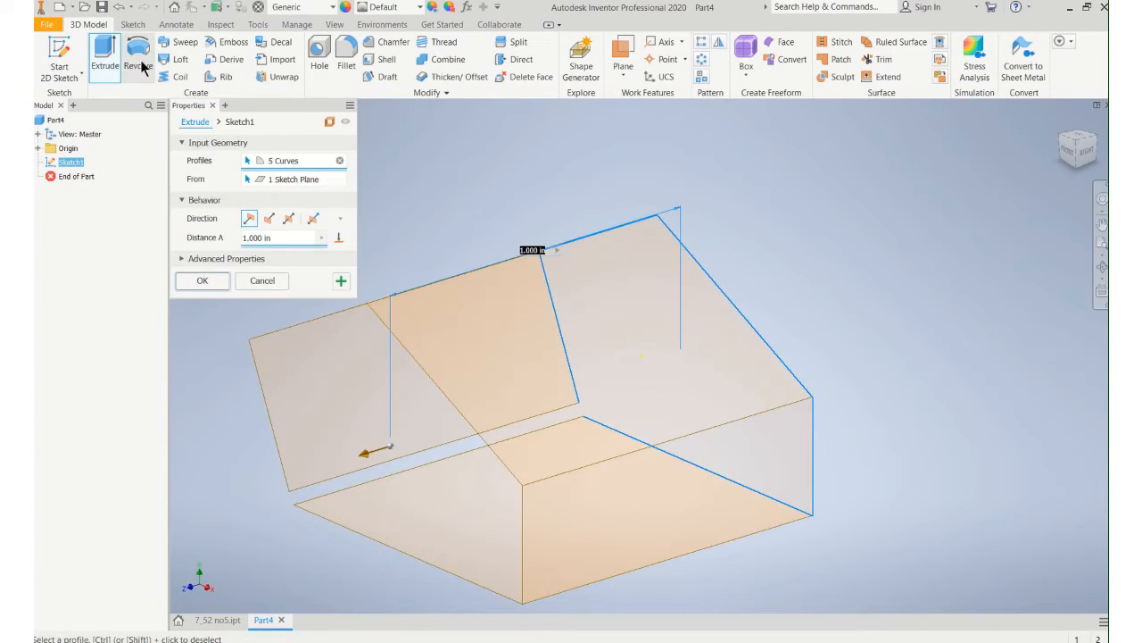
click(204, 281)
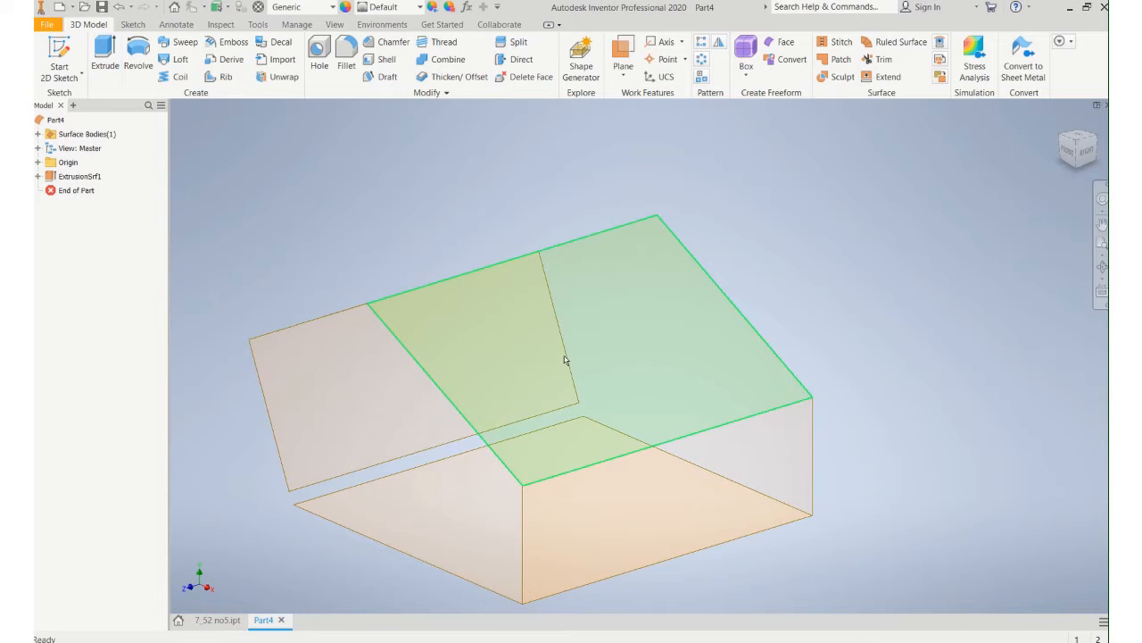
shift+middle_drag(564, 360, 601, 357)
scroll(601, 357, down, 2)
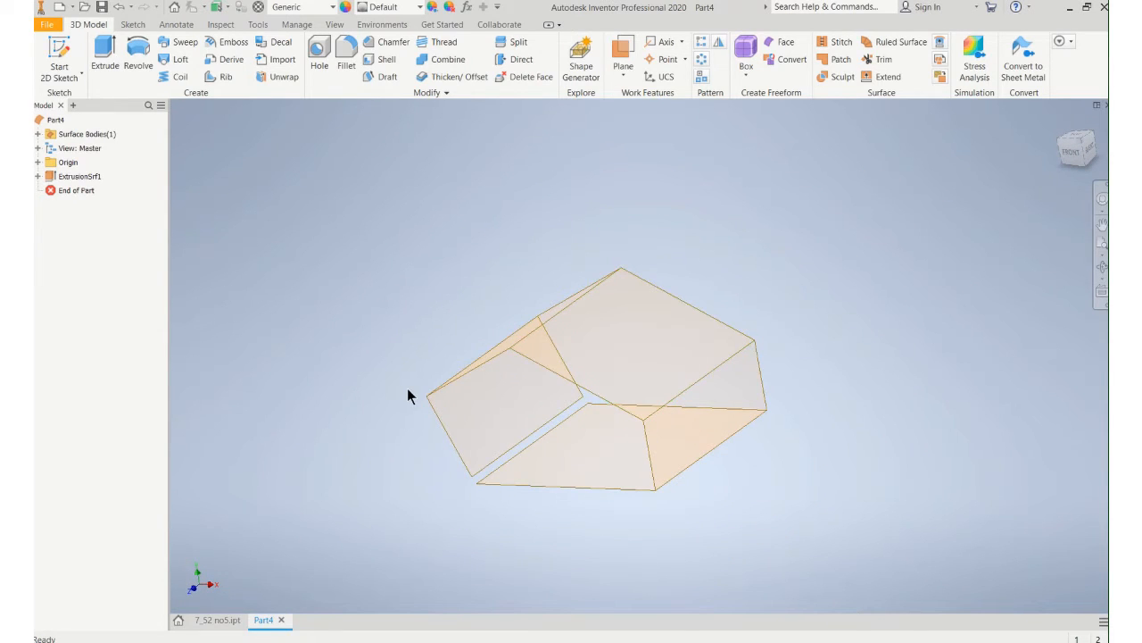
click(119, 8)
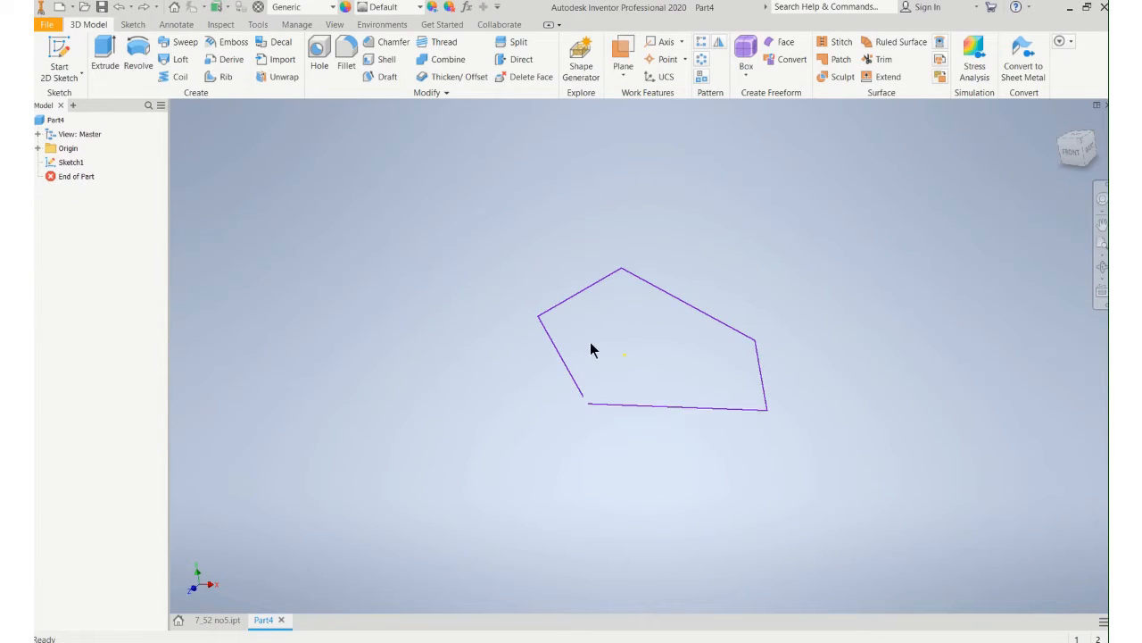
Reopen the profile sketch for editing and extend the lower-left slanted line to the base line with Extend
right_click(65, 163)
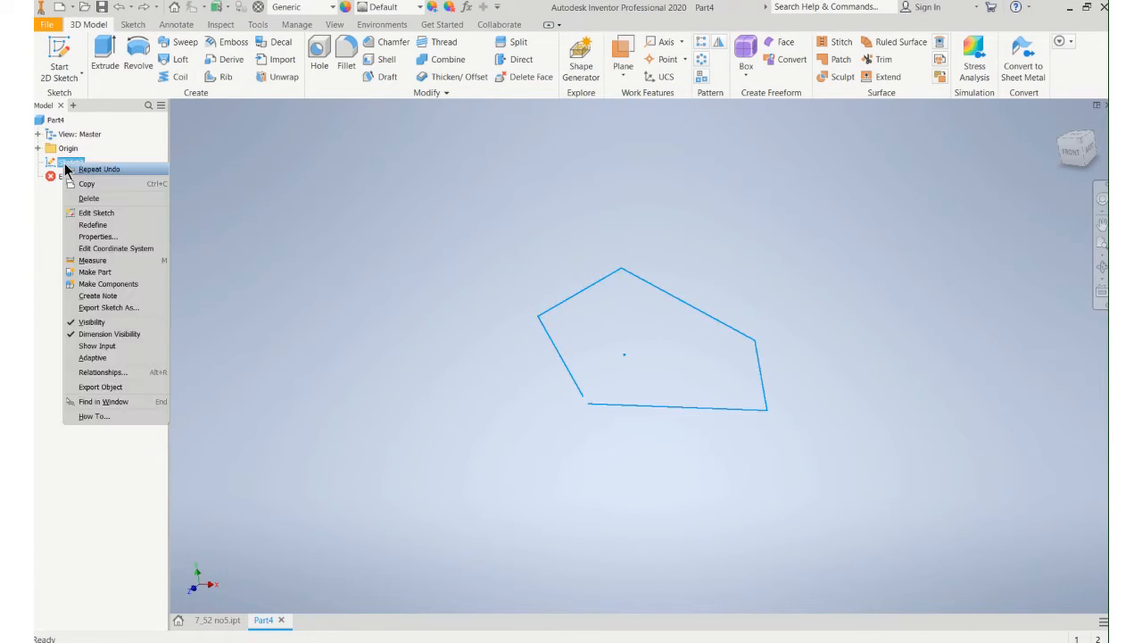
click(97, 212)
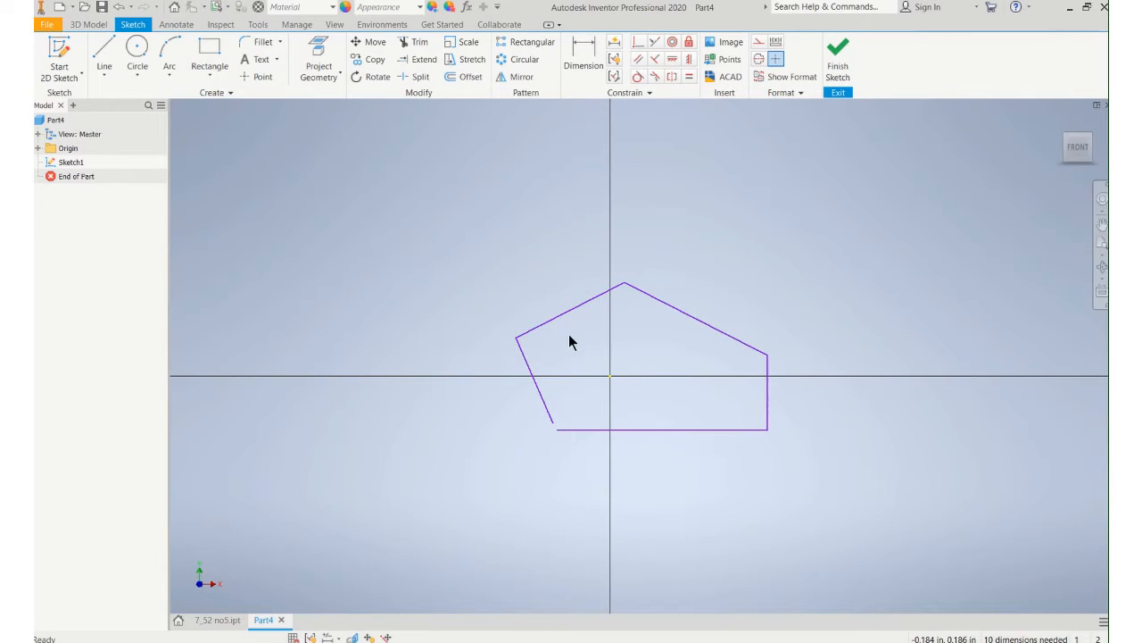
scroll(569, 334, up, 3)
scroll(576, 346, down, 4)
scroll(585, 362, down, 4)
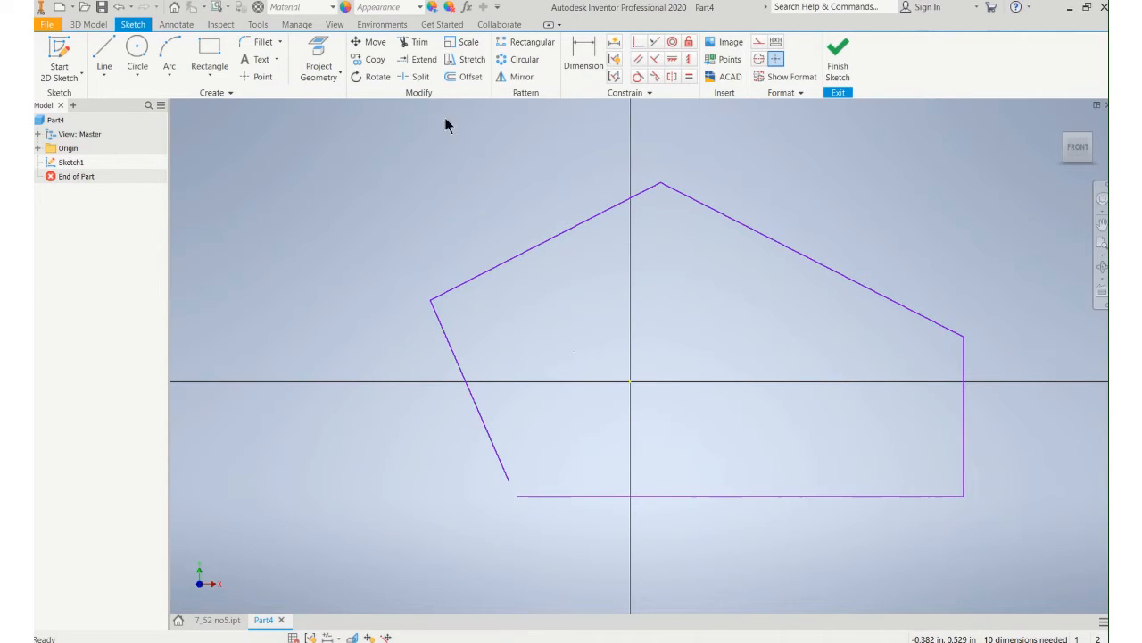
click(413, 62)
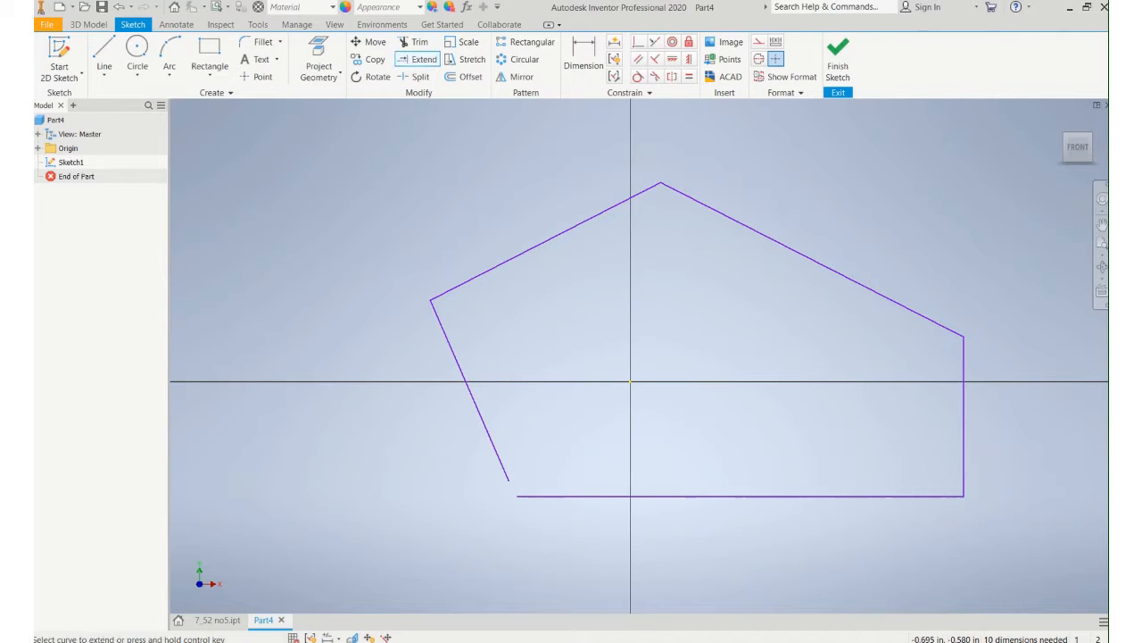
click(507, 480)
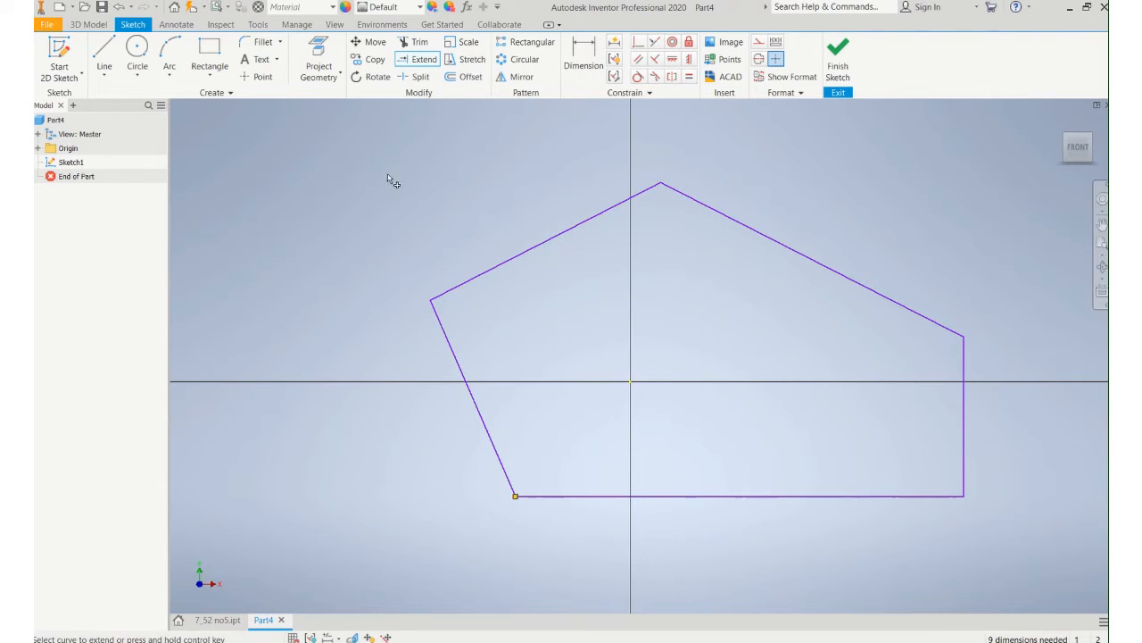
Trim away the two slanted lines on the profile's left side and redraw them from the apex to the base line's left end
click(419, 43)
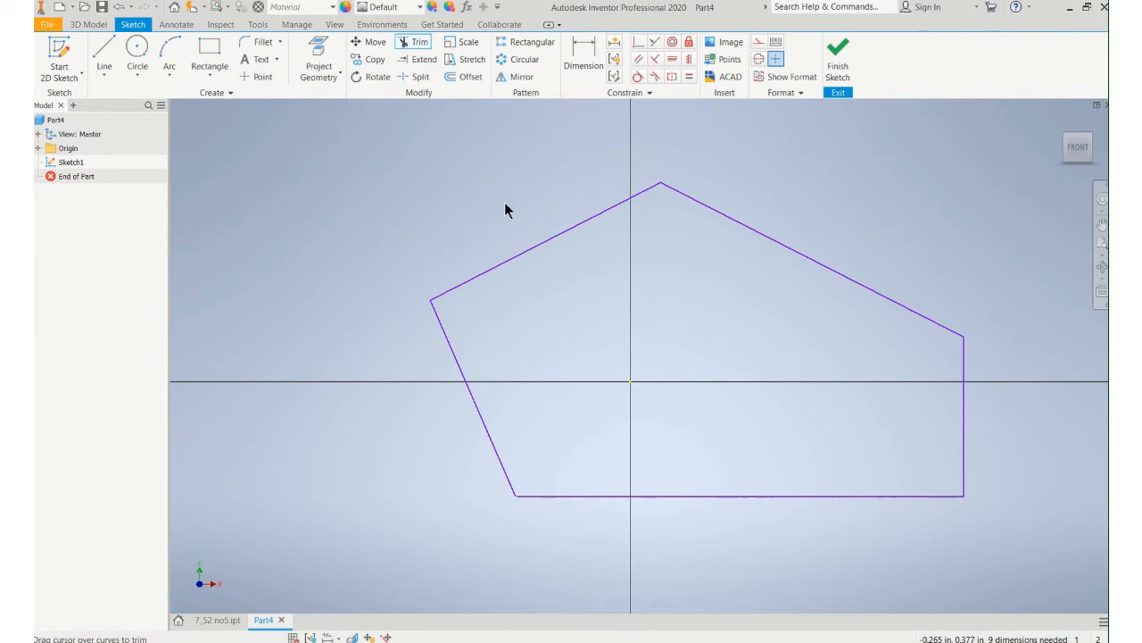
mouse_move(511, 214)
mouse_down()
mouse_move(584, 276)
mouse_move(406, 426)
mouse_up()
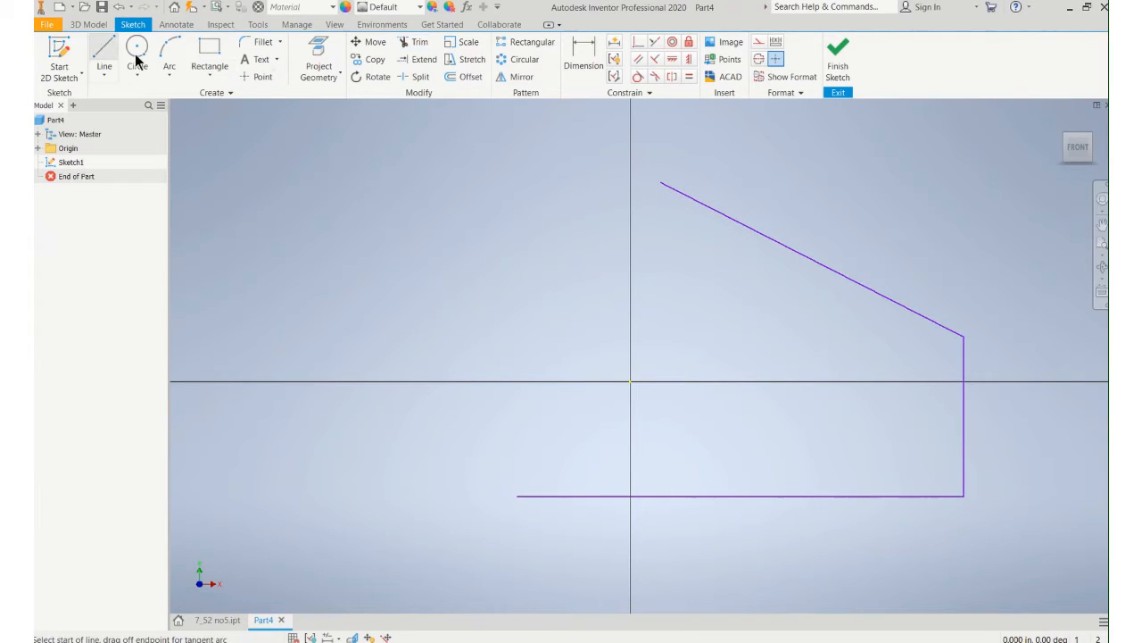
click(103, 54)
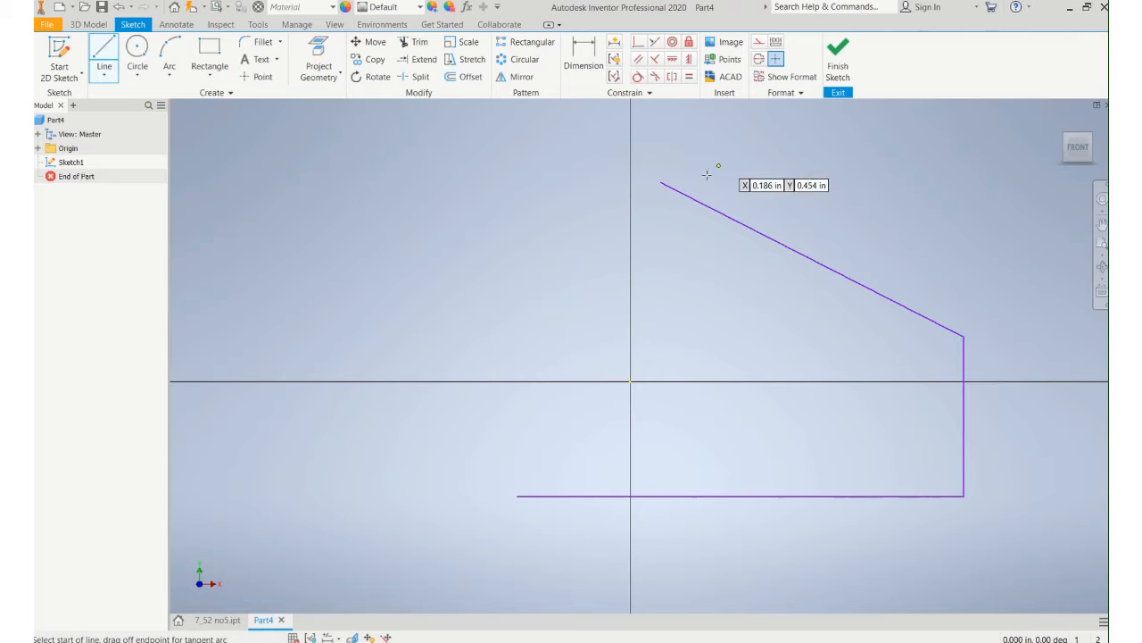
click(660, 183)
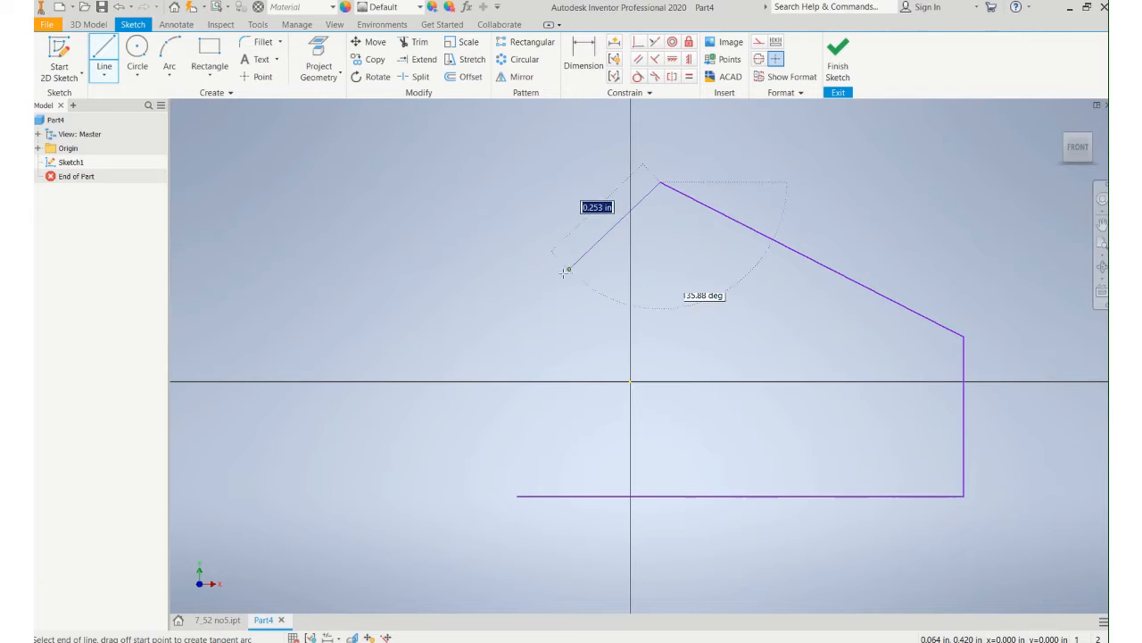
click(451, 341)
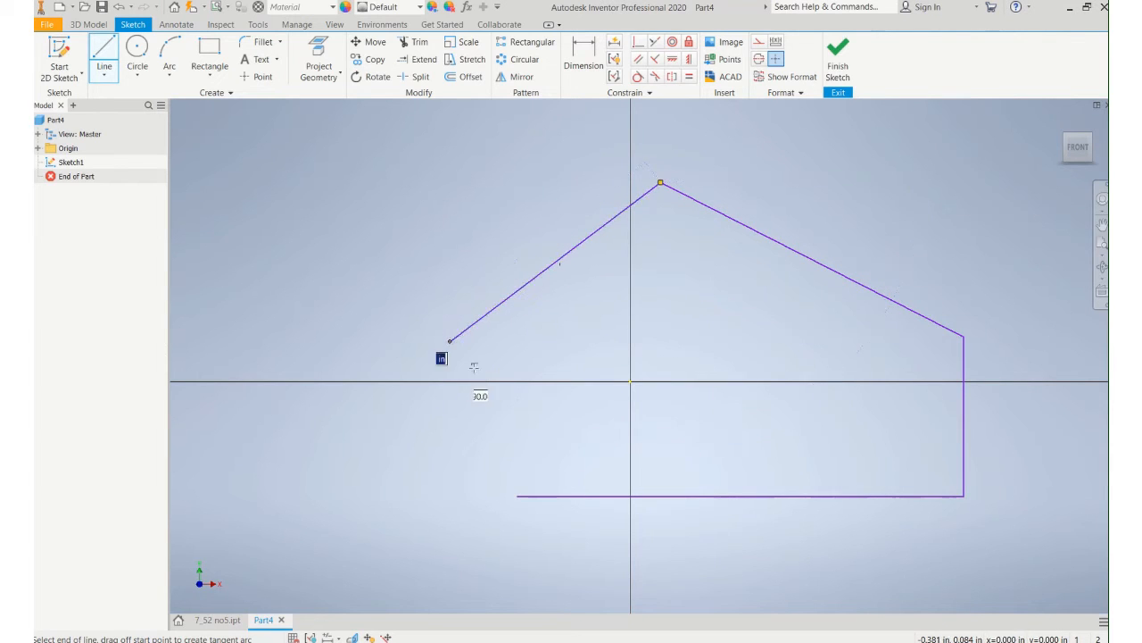
click(518, 496)
right_click(404, 444)
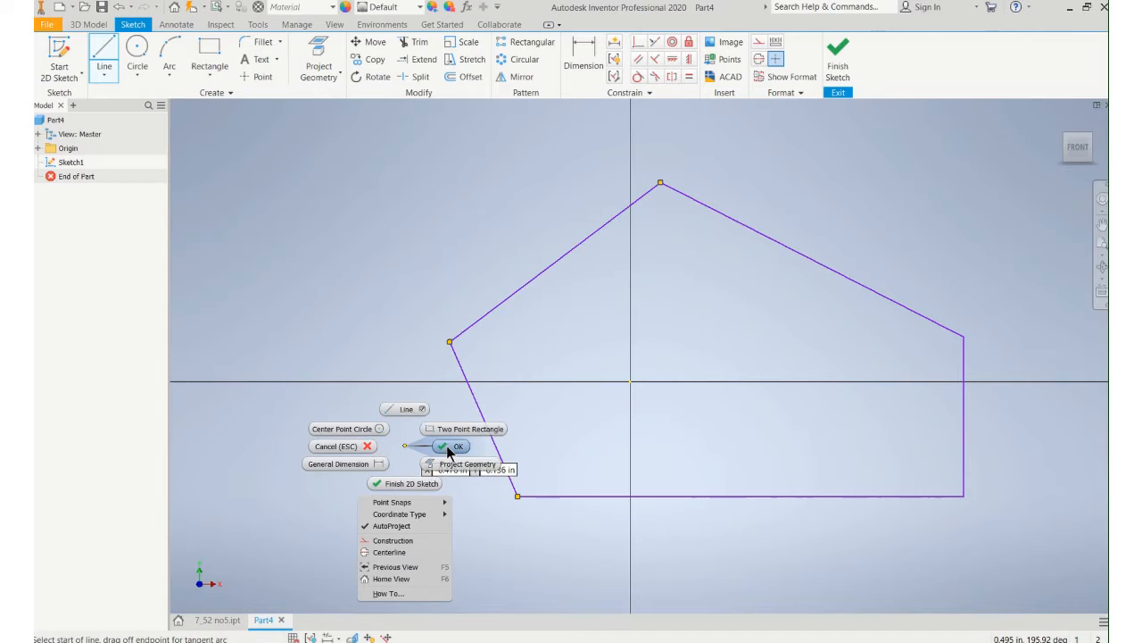
click(438, 444)
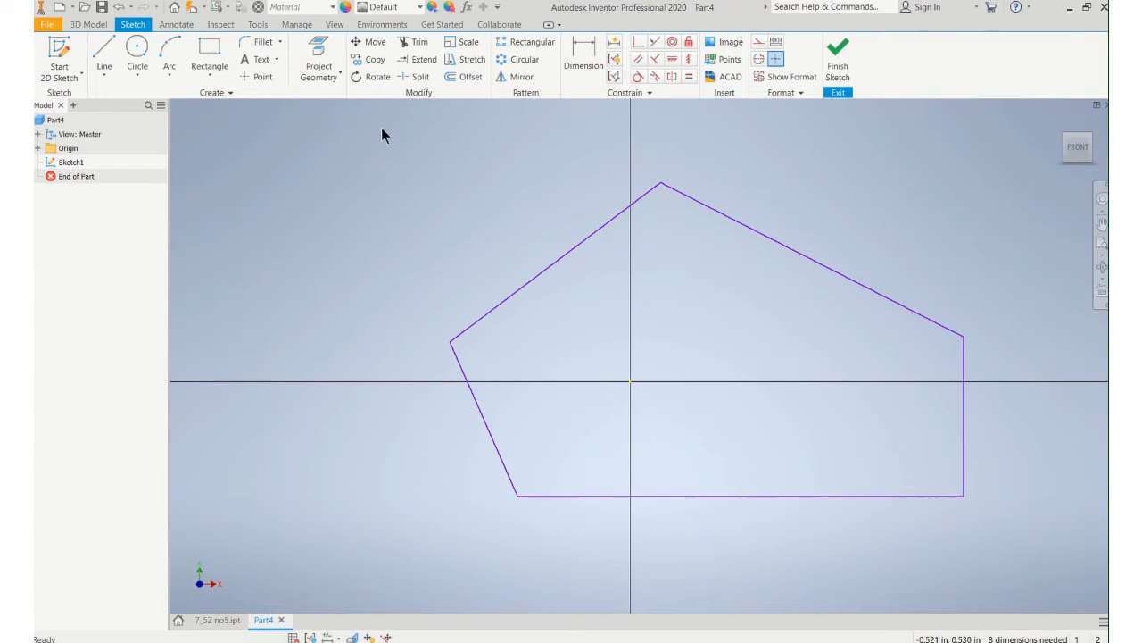
Dimension the profile's horizontal base line below the shape and set its length to 4.5 in
click(585, 52)
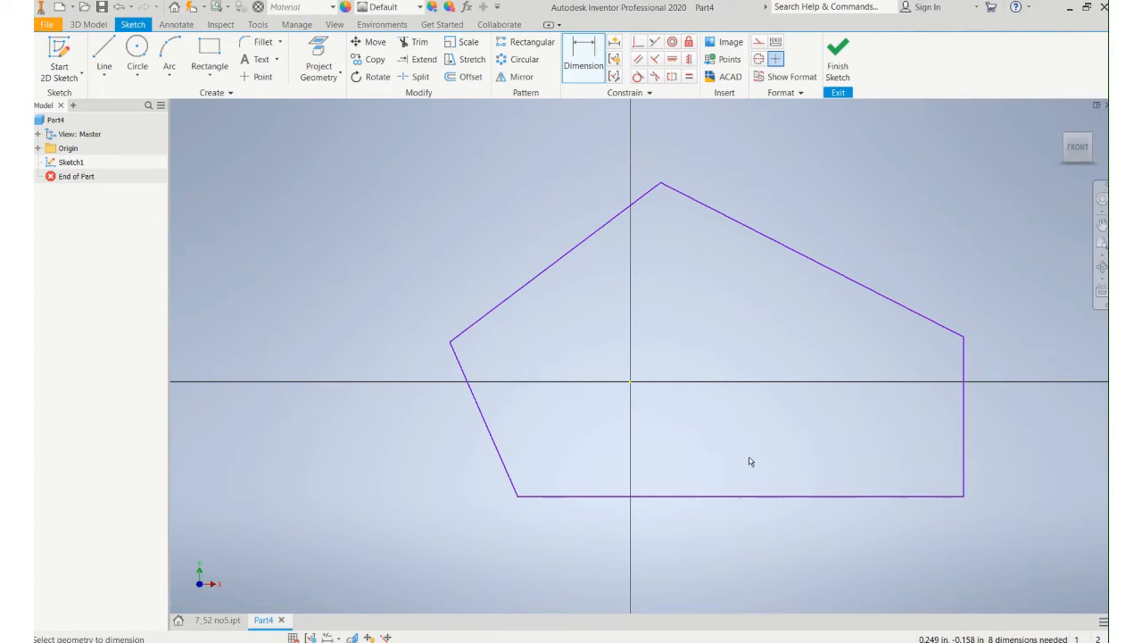
click(700, 496)
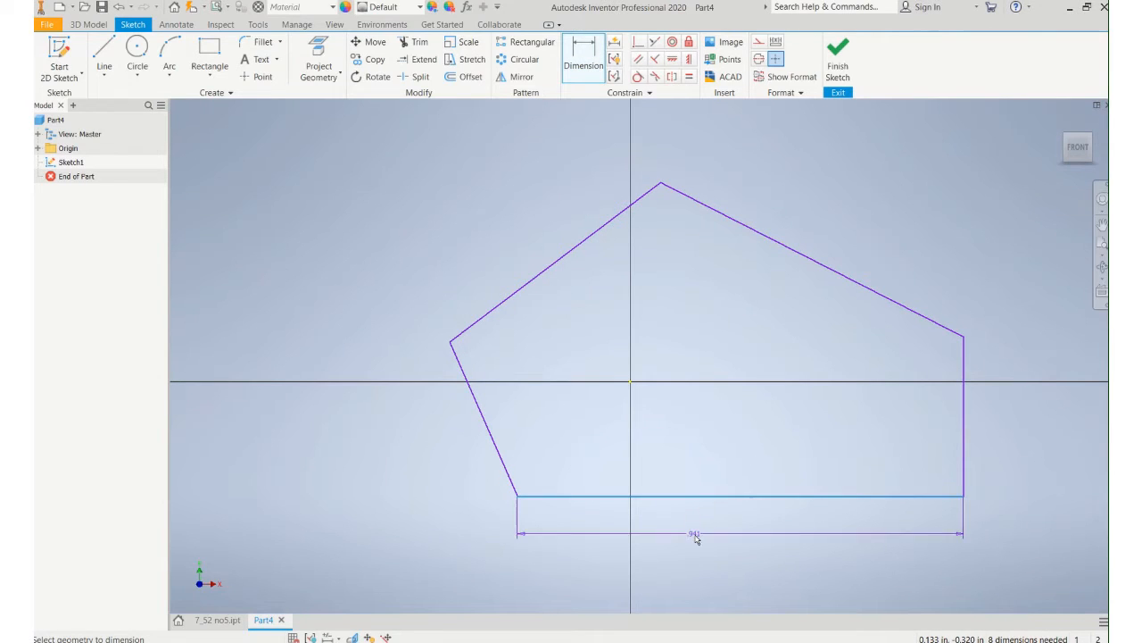
click(699, 540)
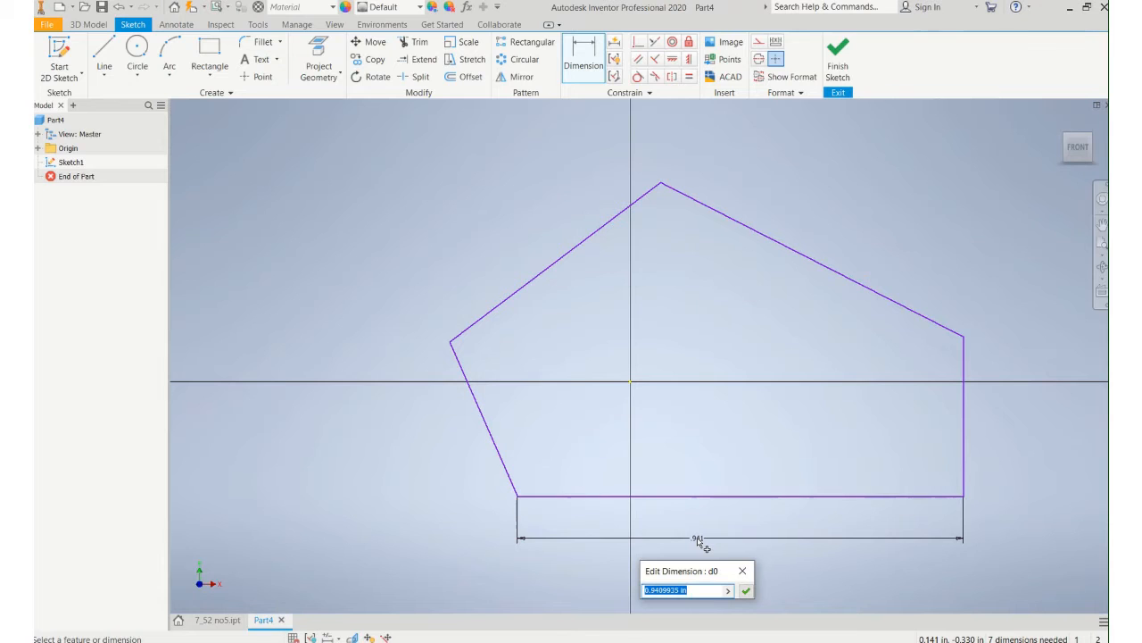
text(4.)
key(Return)
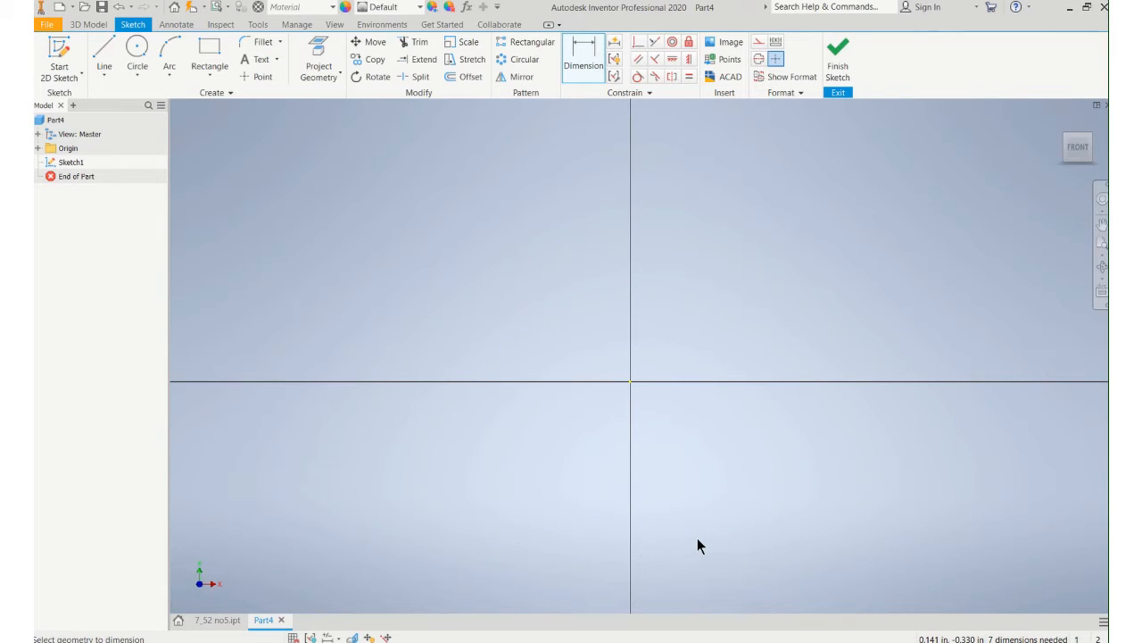
scroll(697, 537, down, 8)
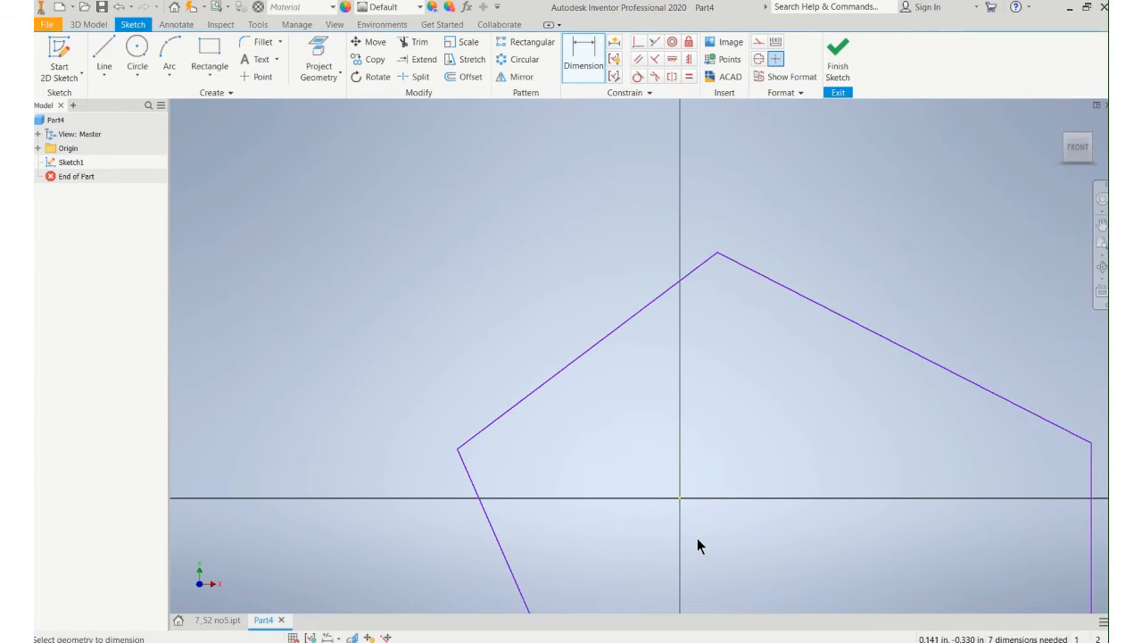
middle_drag(702, 536, 570, 437)
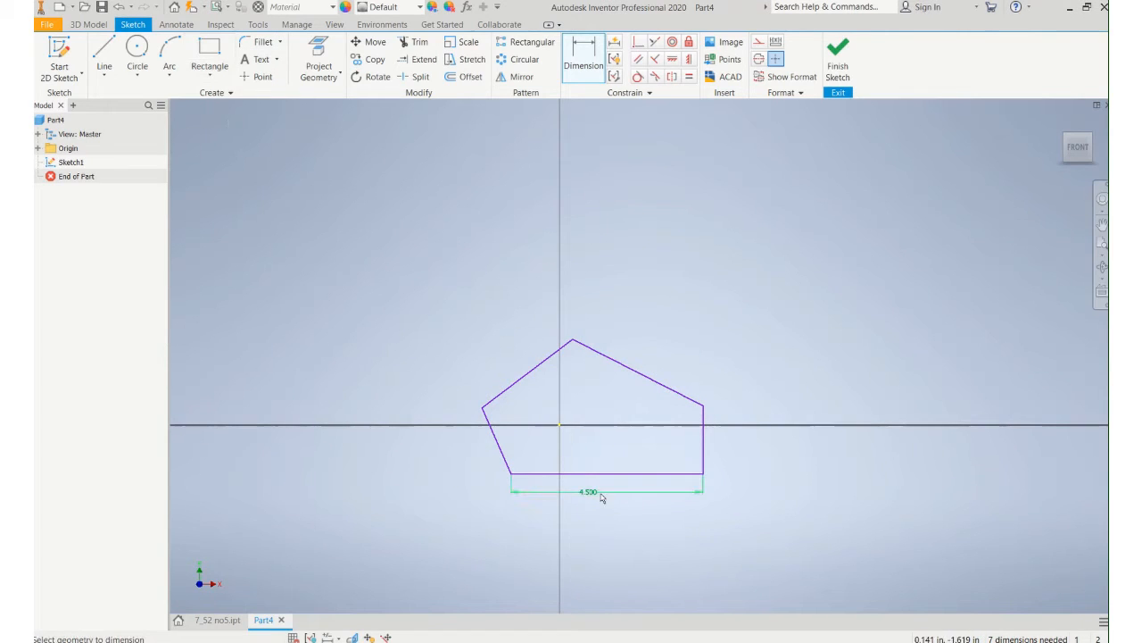
scroll(627, 489, up, 3)
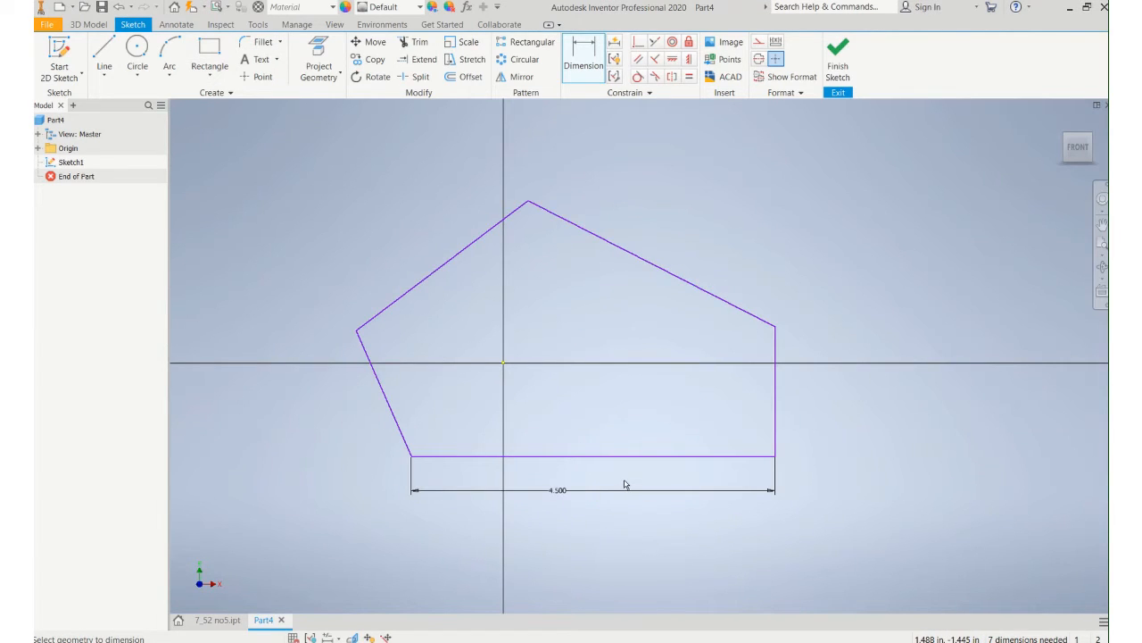
Dimension the profile's vertical edge on the right side and set its length to 1 in
click(777, 412)
click(855, 397)
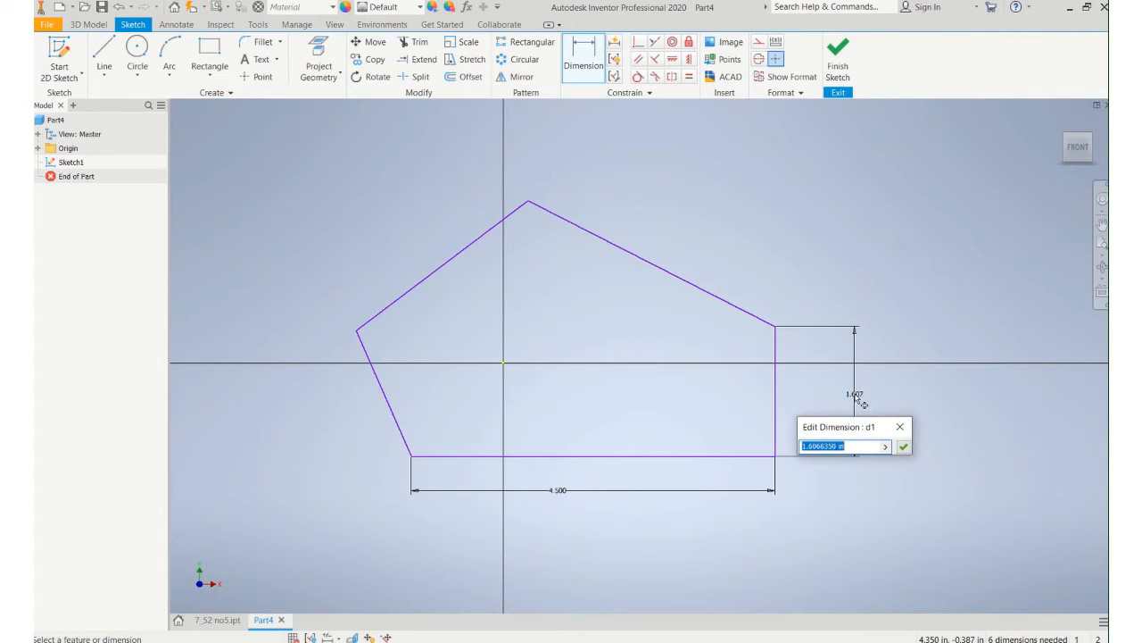
text(1)
key(Return)
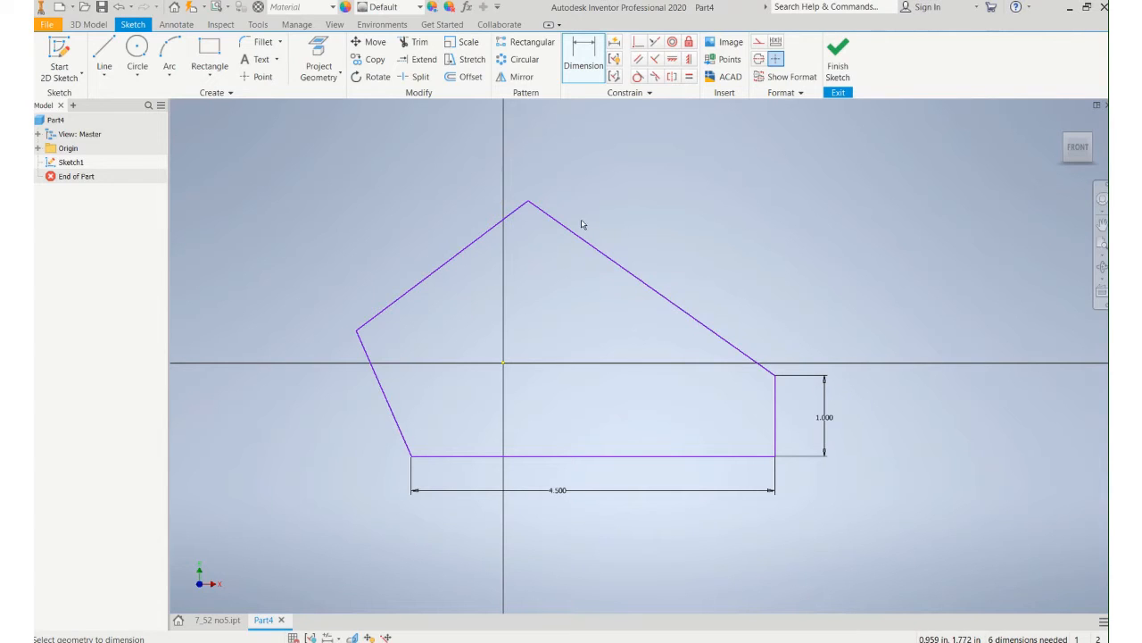
Add an aligned dimension along the upper-right slanted line and set its length to 3.5 in
click(642, 283)
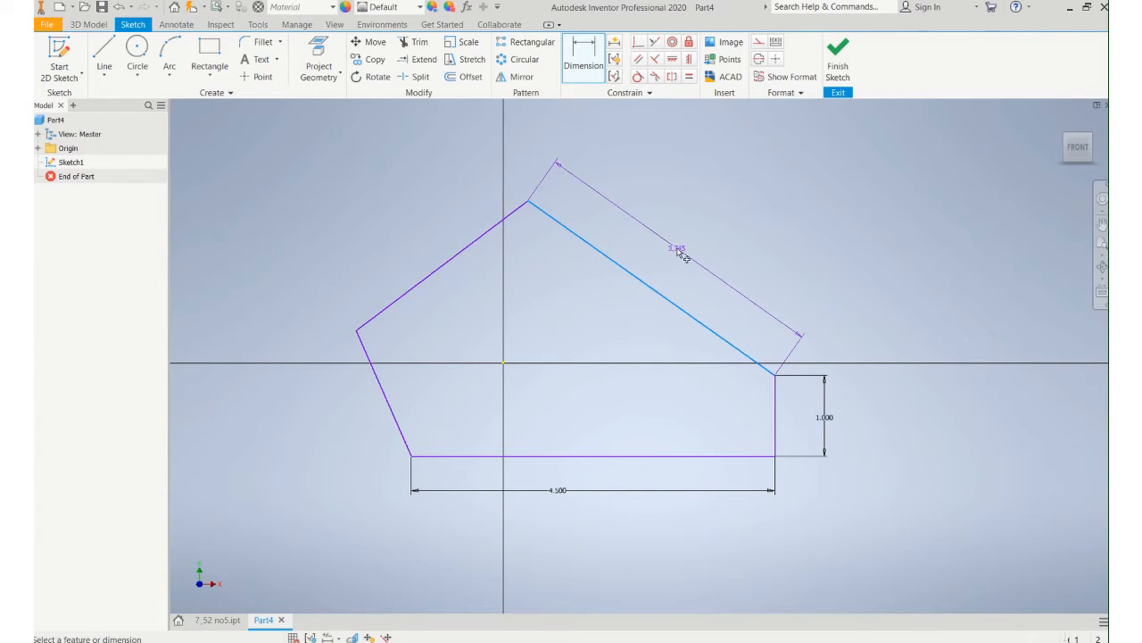
click(682, 256)
text(4)
key(Return)
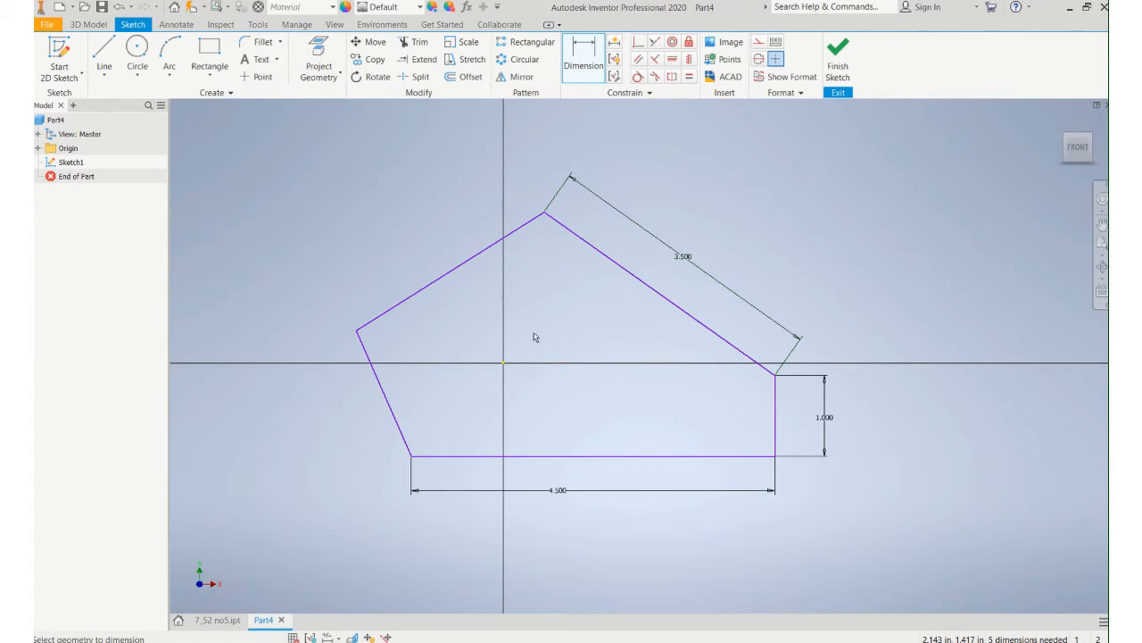
Dimension the lower-left slanted line at 1.5 in long and its outer angle to the base line at 60 degrees
click(389, 408)
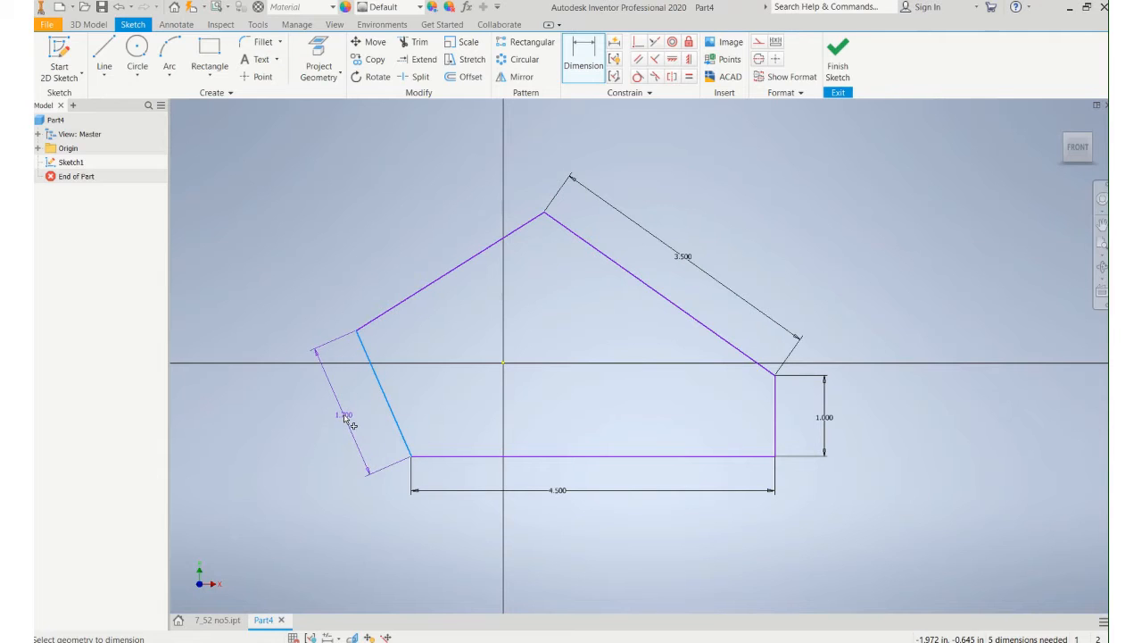
click(351, 425)
text(1.5)
key(Return)
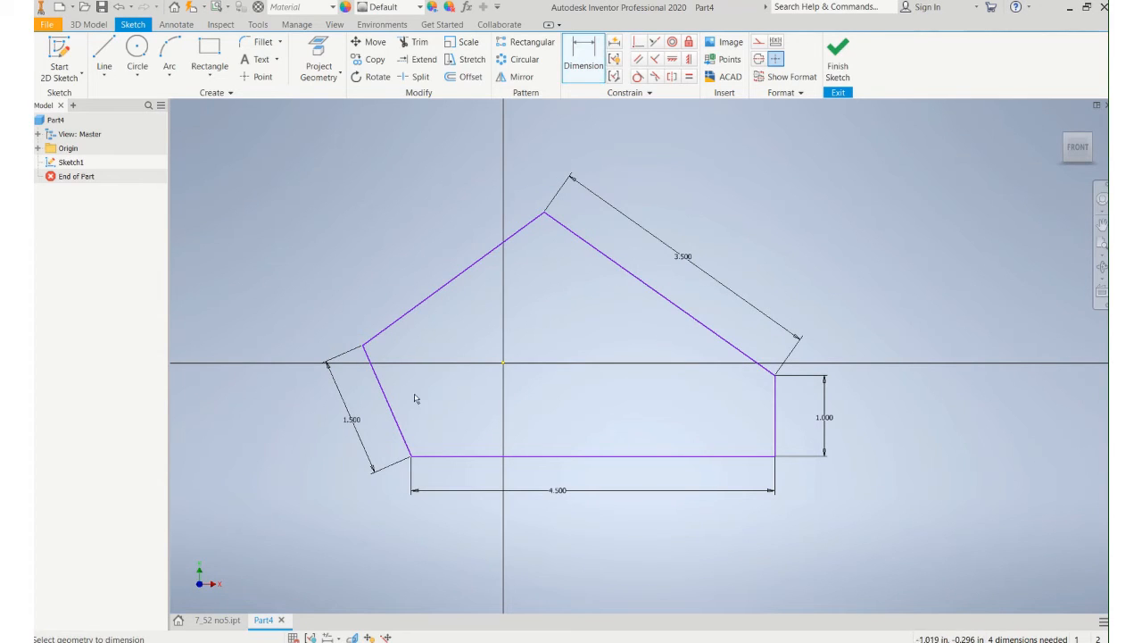
click(386, 398)
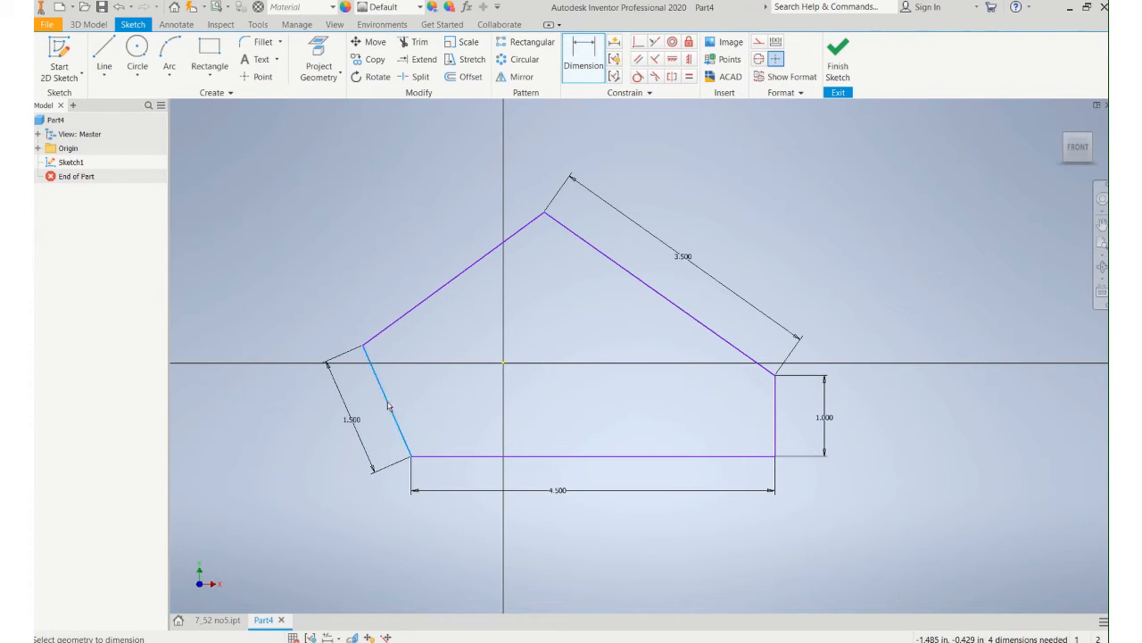
click(441, 457)
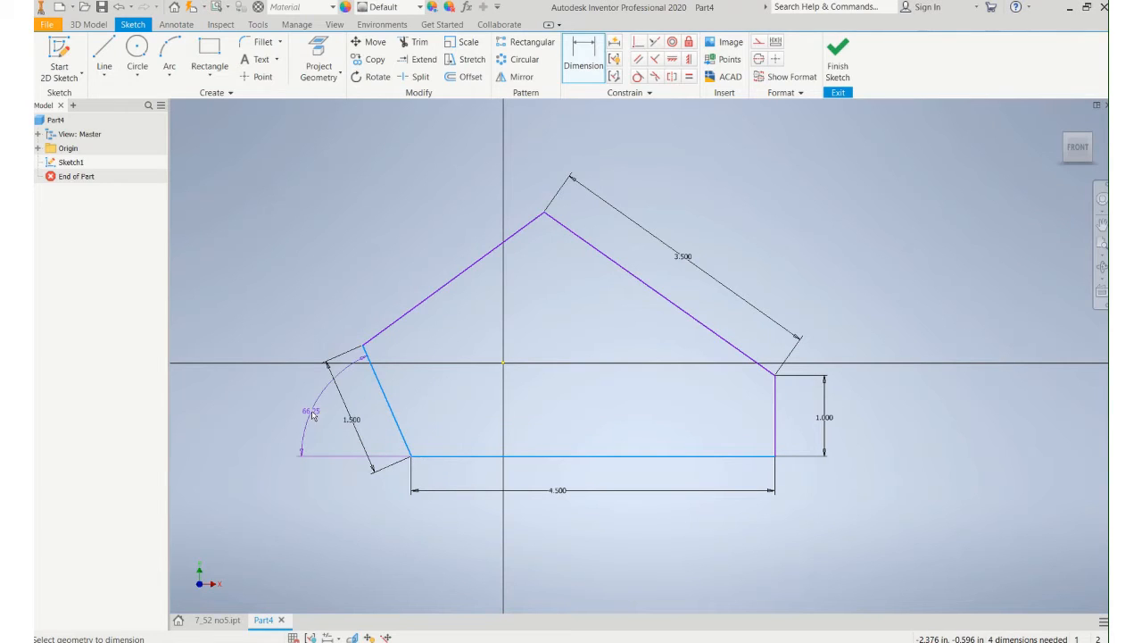
click(315, 419)
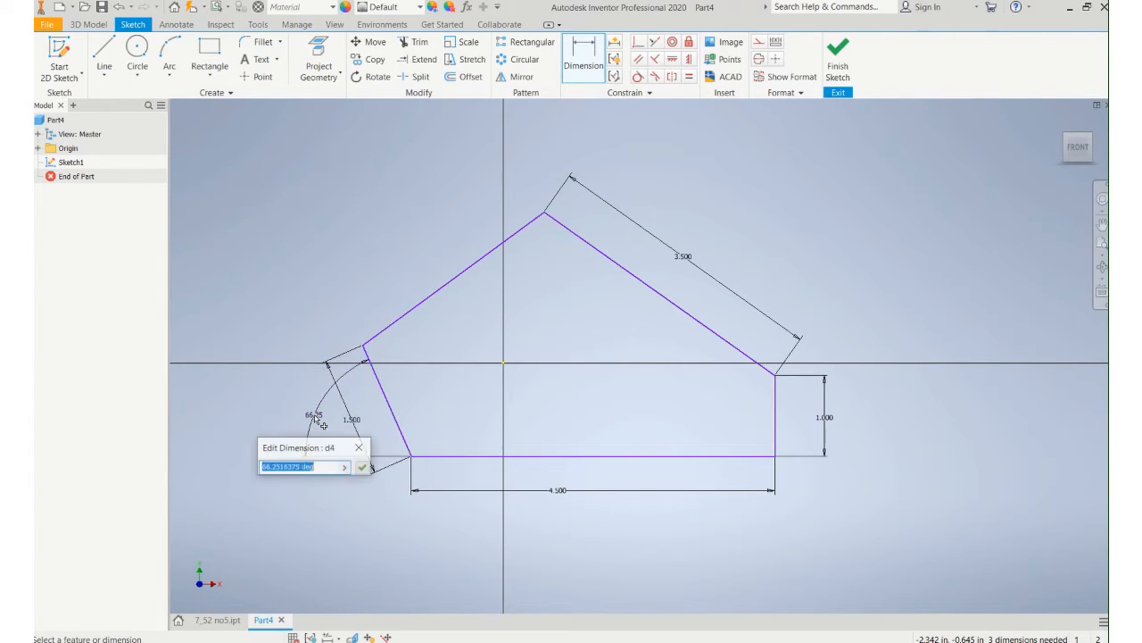
text(60)
key(Return)
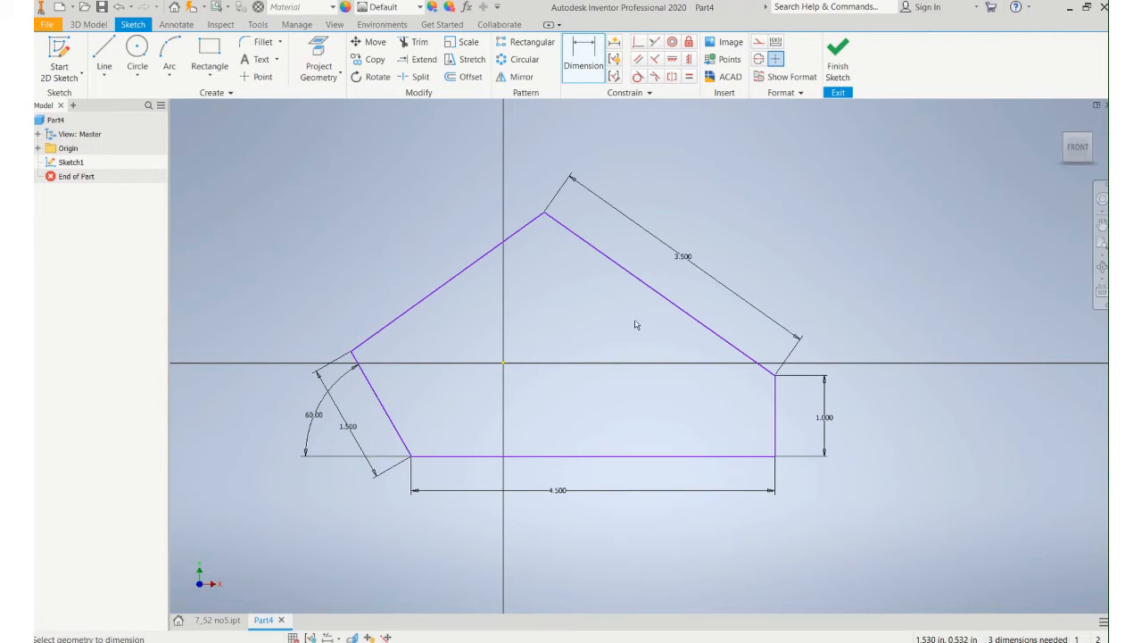
Dimension the angle between the upper-right slanted line and the vertical edge's upward extension and set it to 60 degrees
click(716, 336)
click(775, 404)
click(752, 333)
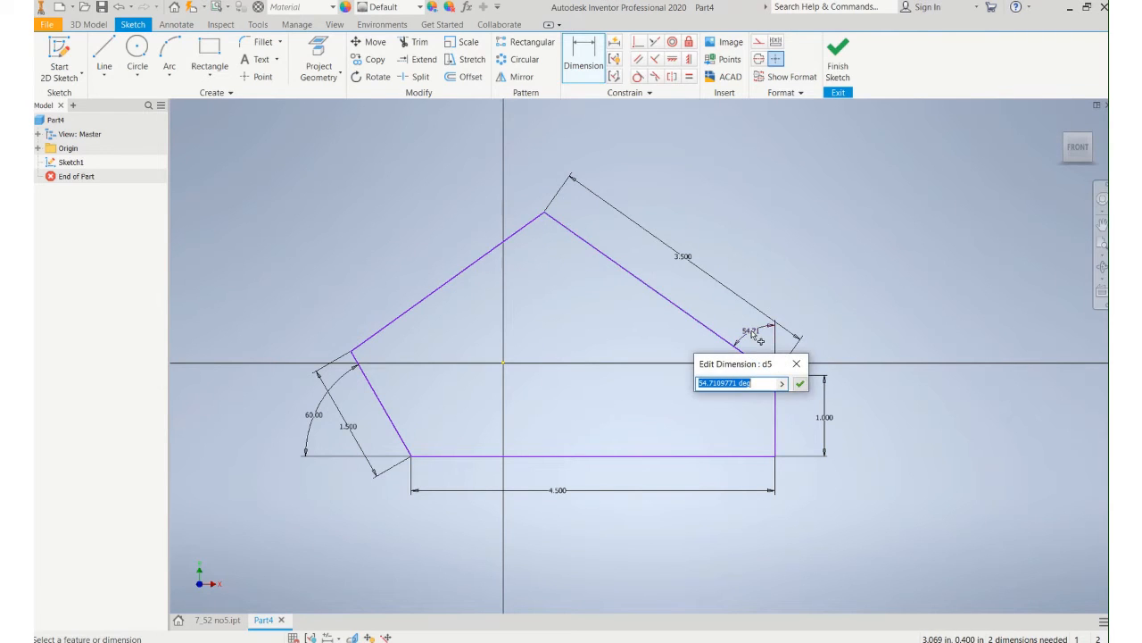
text(60)
key(Return)
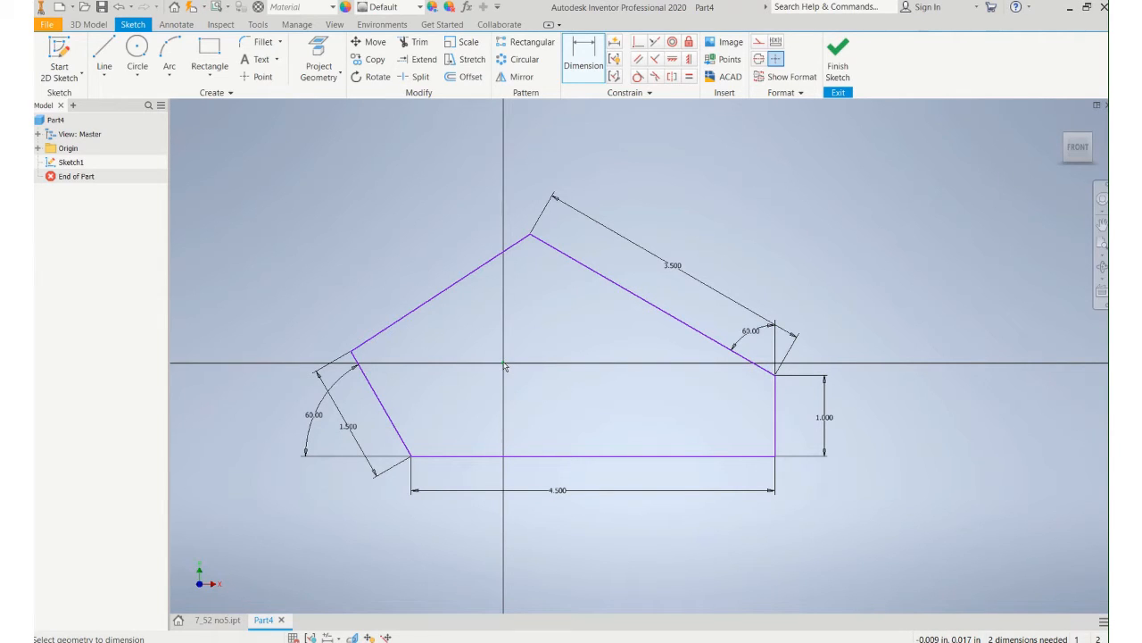
Draw a 1 in diameter circle in the profile's left part and a 0.5 in diameter circle in its lower-right part
click(134, 50)
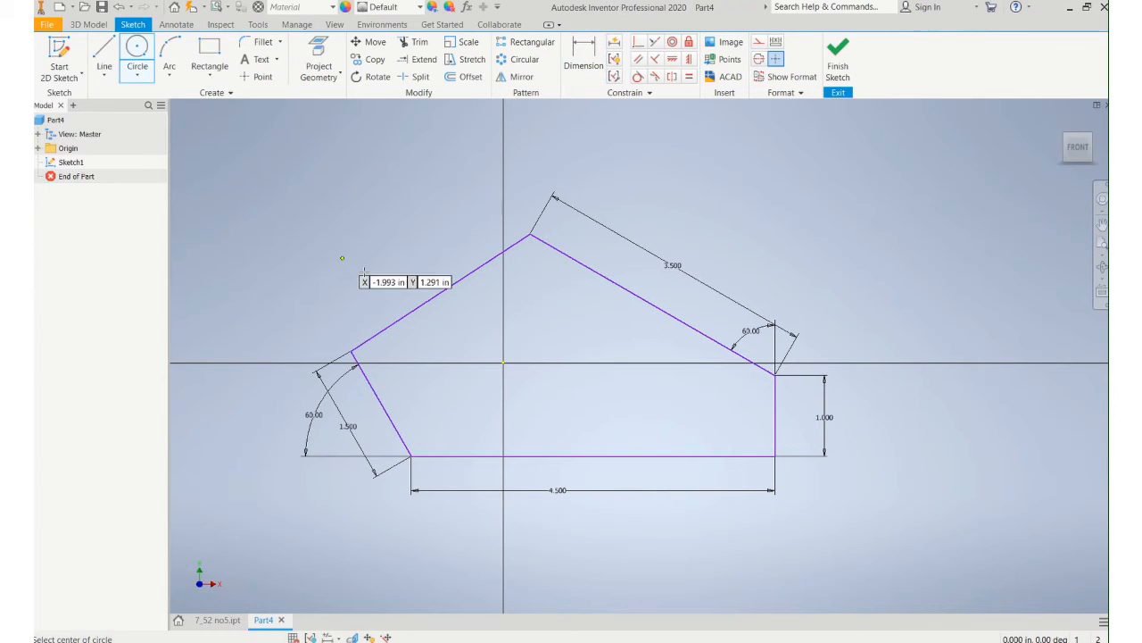
click(458, 379)
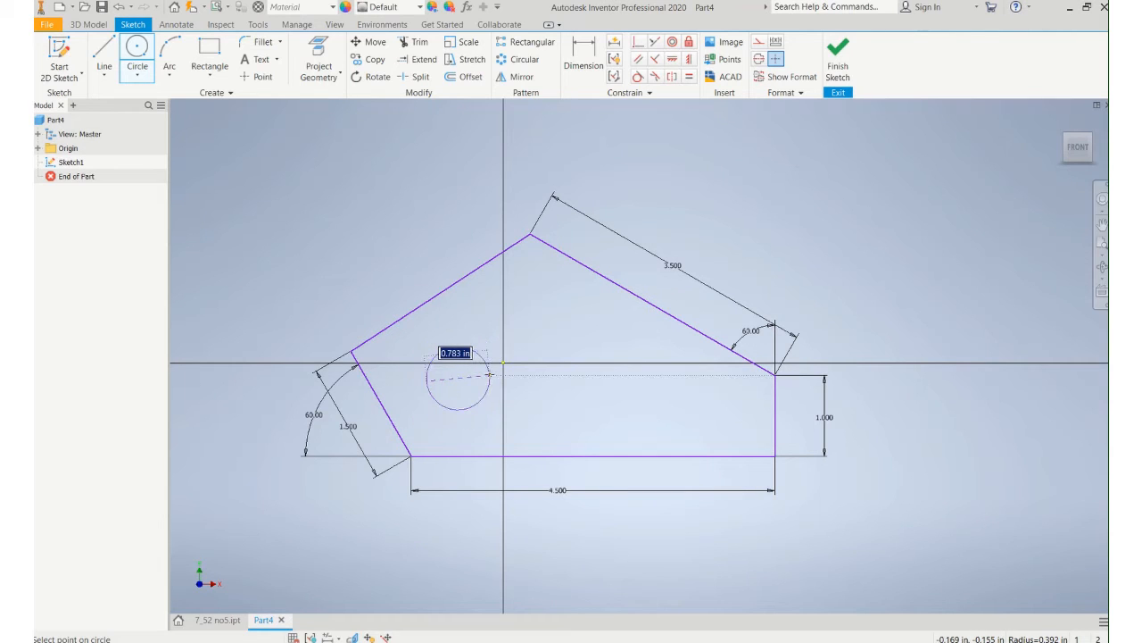
text(1)
key(Return)
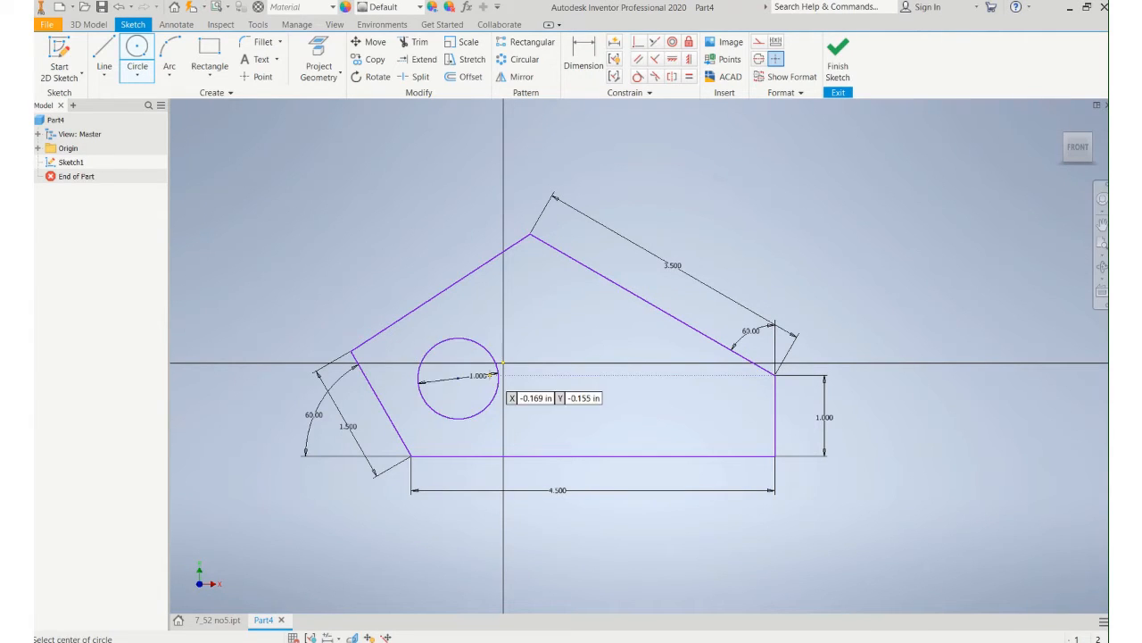
click(673, 413)
text(.5)
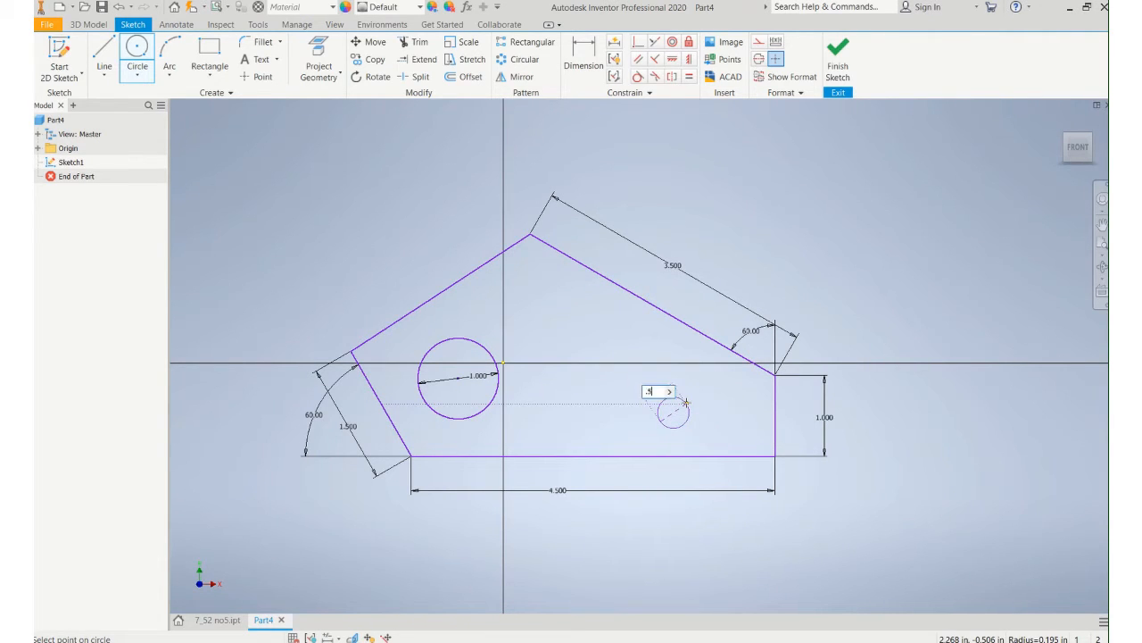
key(Return)
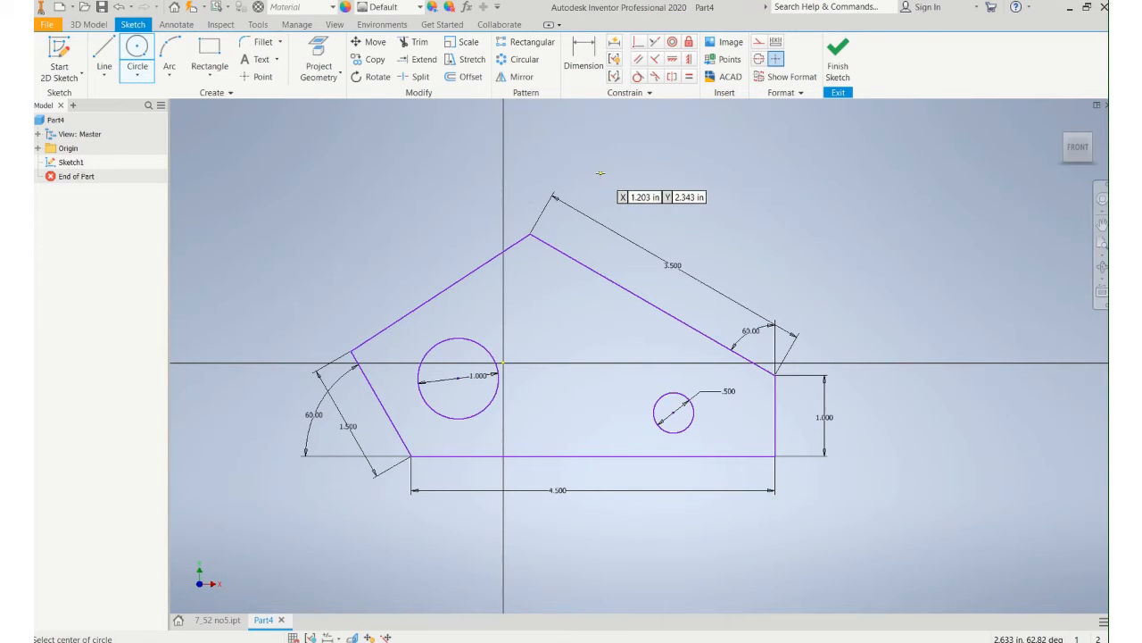
Dimension the large circle's center 1 in above the base line and 3.5 in from the vertical right edge
click(582, 59)
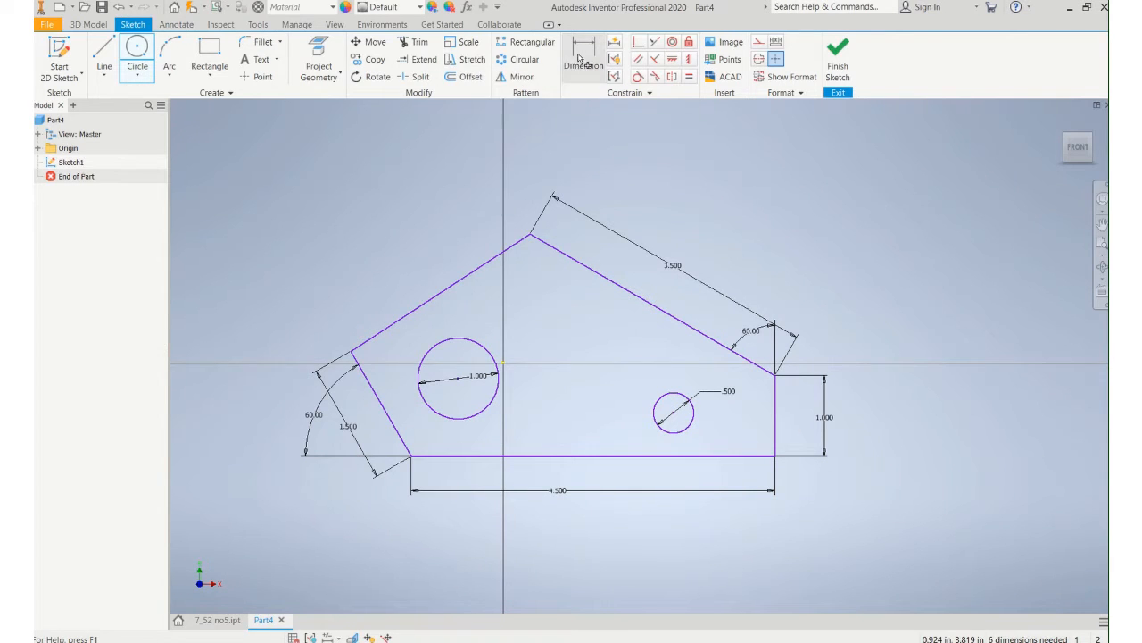
click(459, 380)
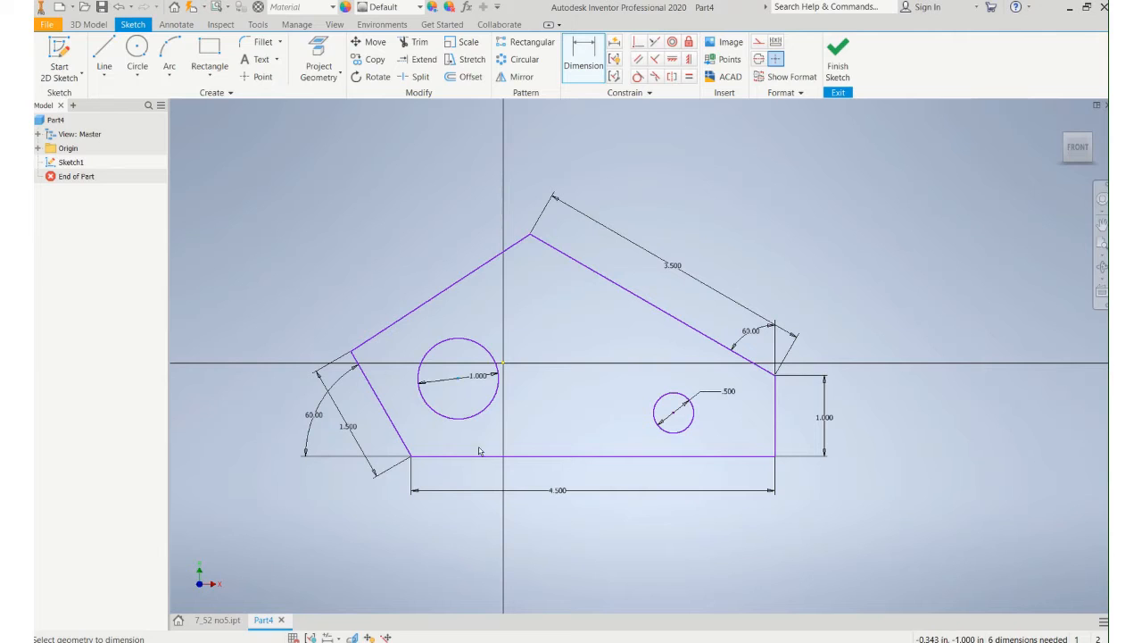
click(480, 456)
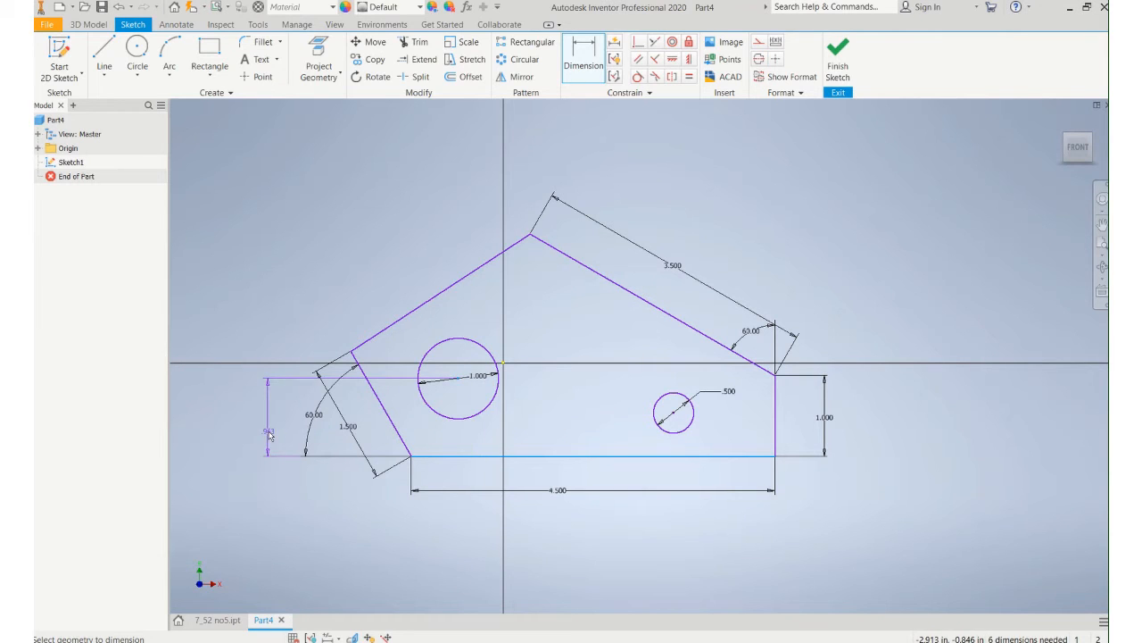
click(265, 428)
text(1)
key(Return)
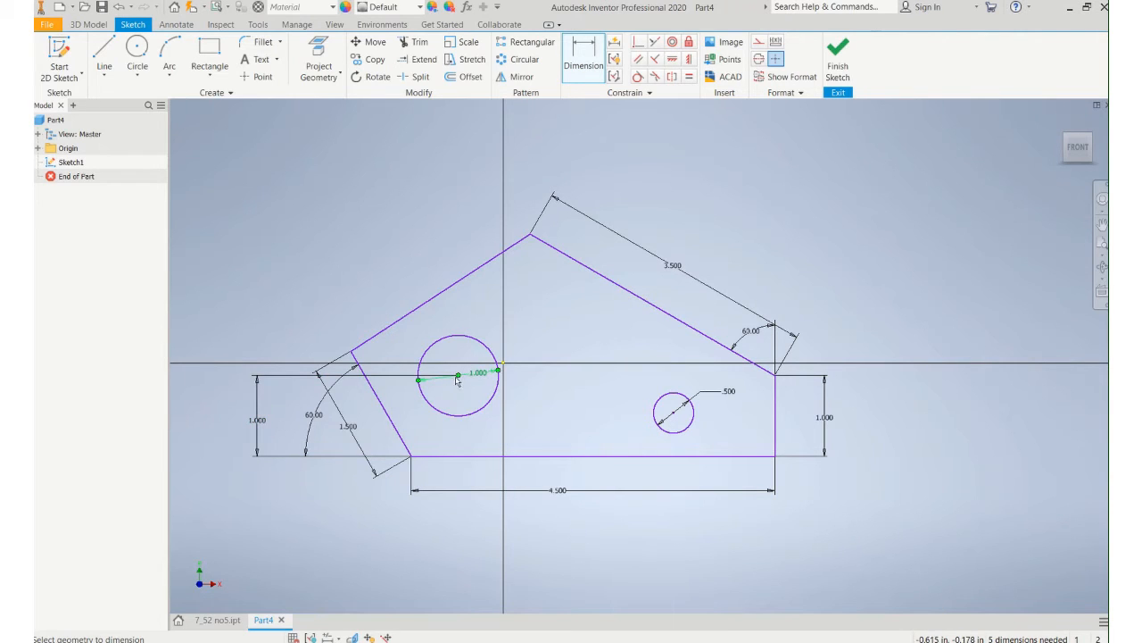
click(775, 440)
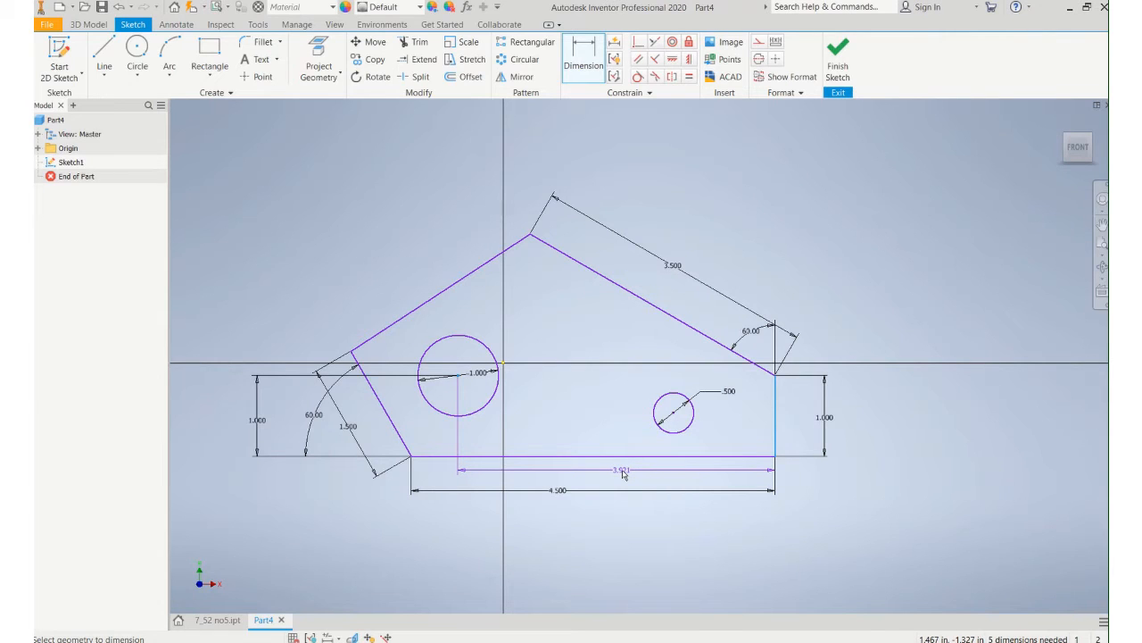
click(623, 475)
text(3.5)
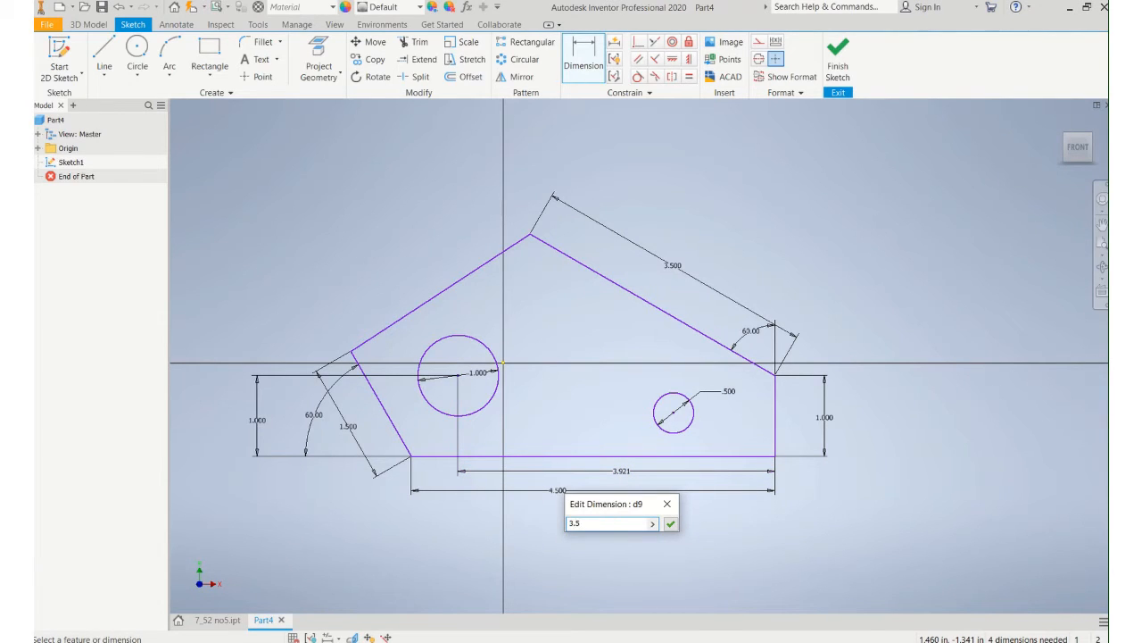
key(Return)
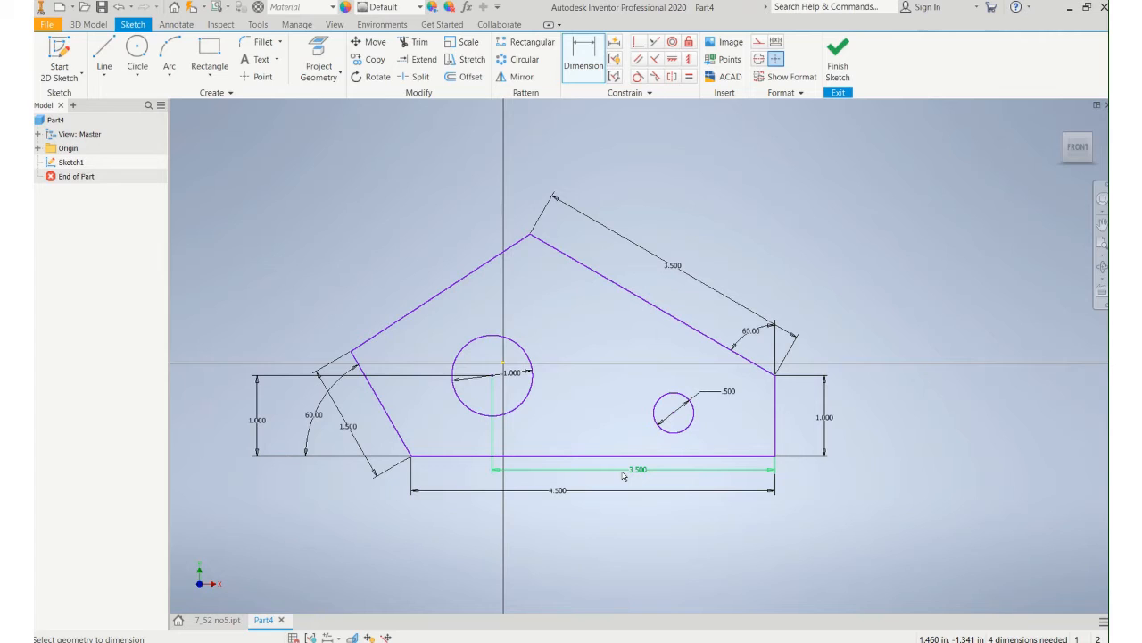
Dimension the small circle's center 0.5 in above the base line and 1 in from the vertical right edge
click(695, 456)
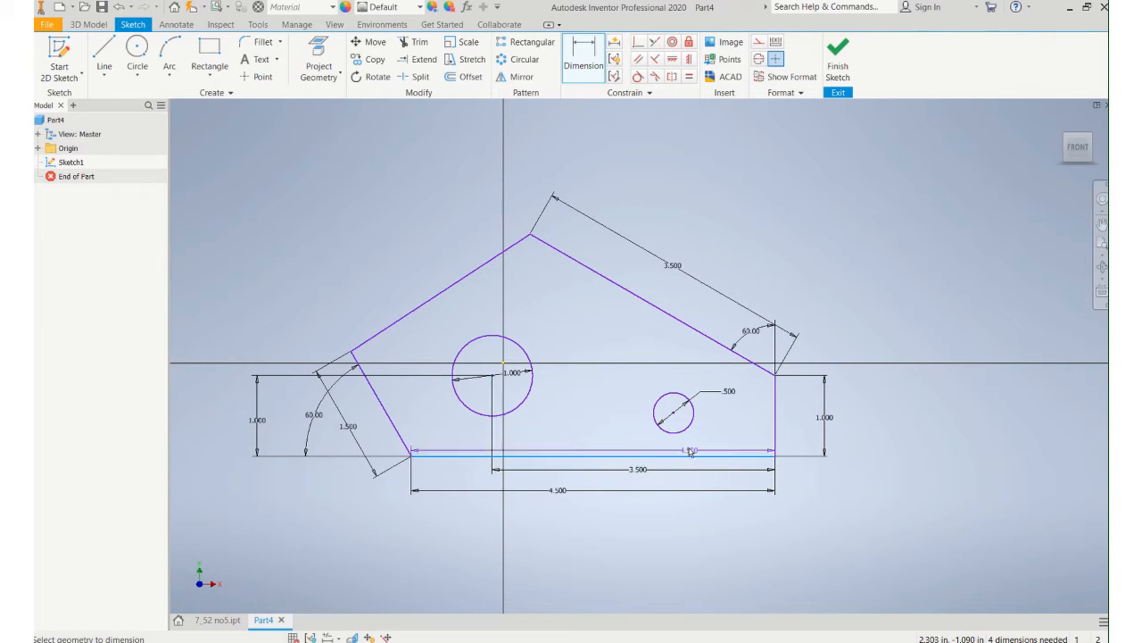
click(677, 418)
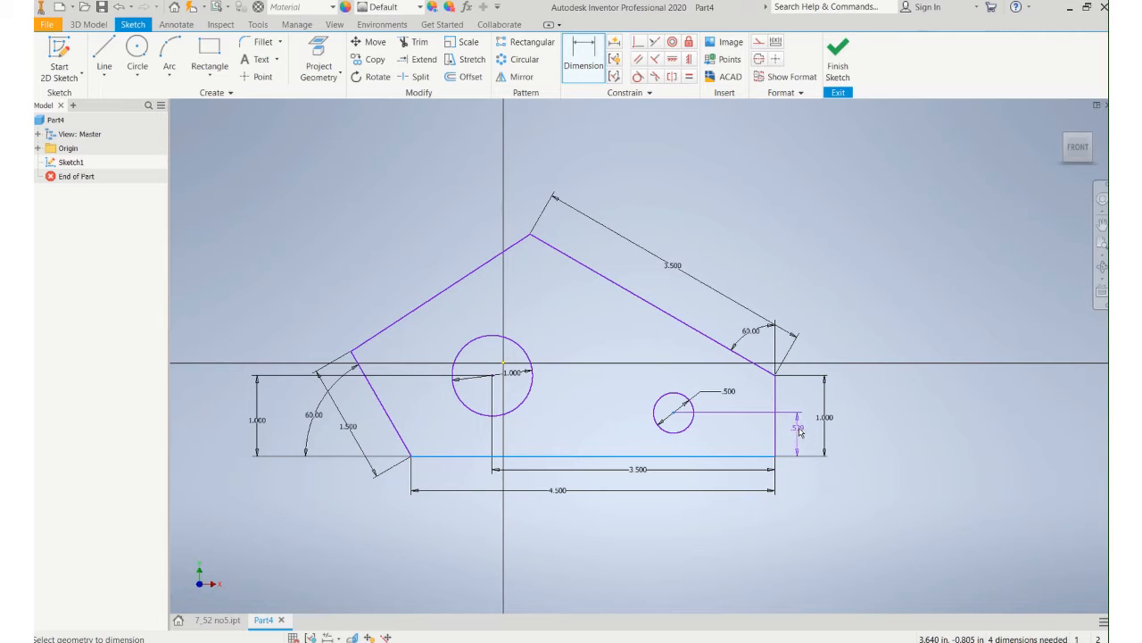
click(802, 419)
text(.5)
key(Return)
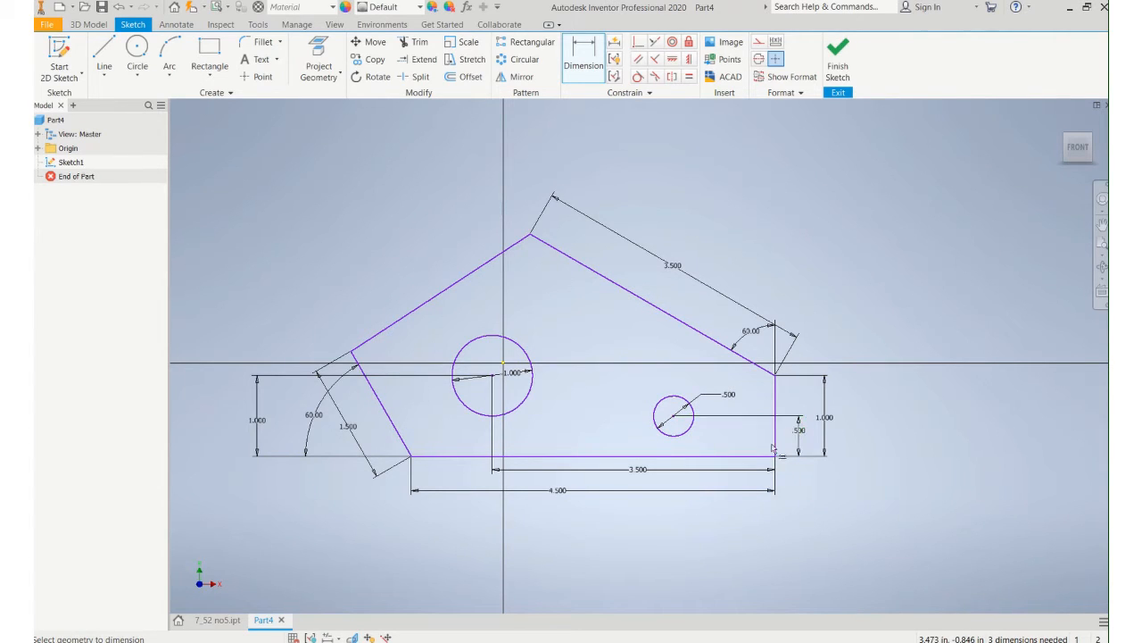
click(775, 403)
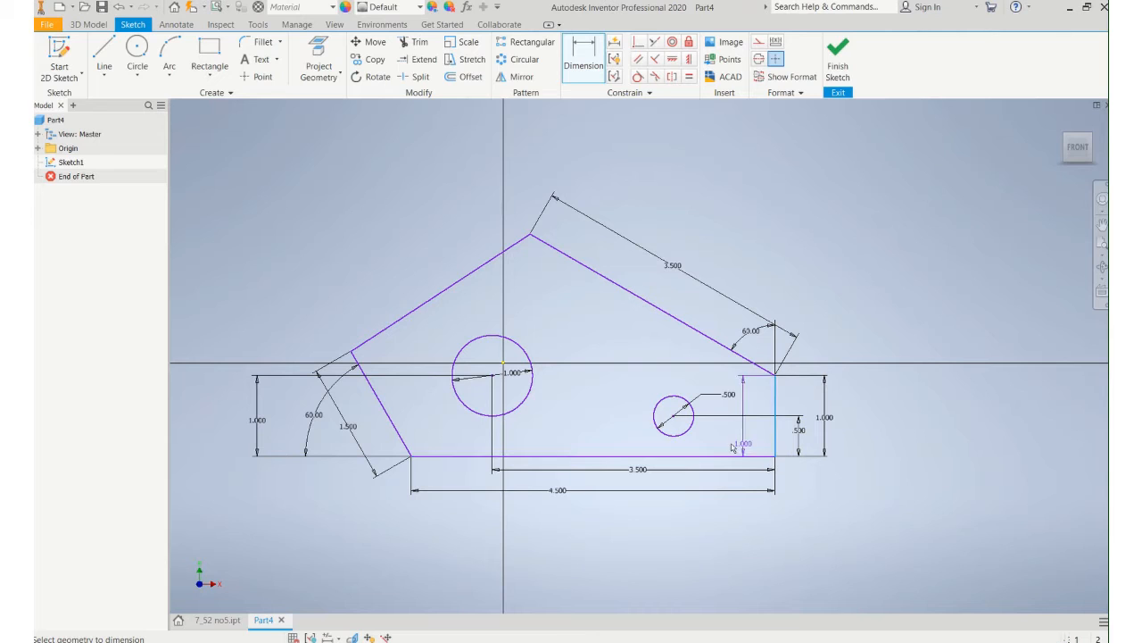
click(673, 417)
click(727, 526)
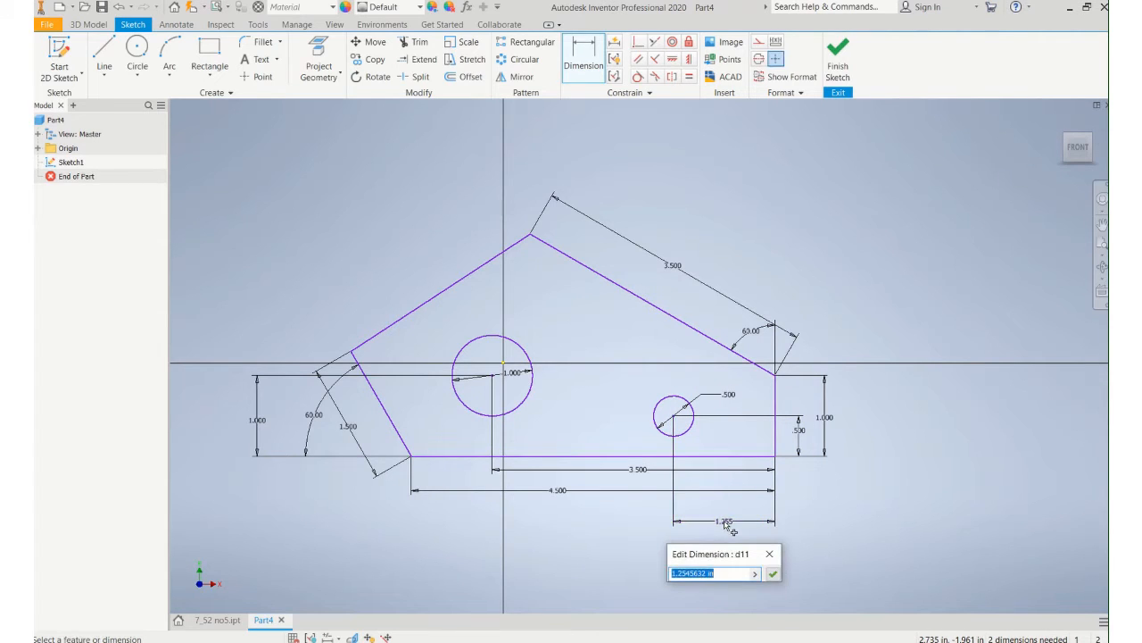
text(1)
key(Return)
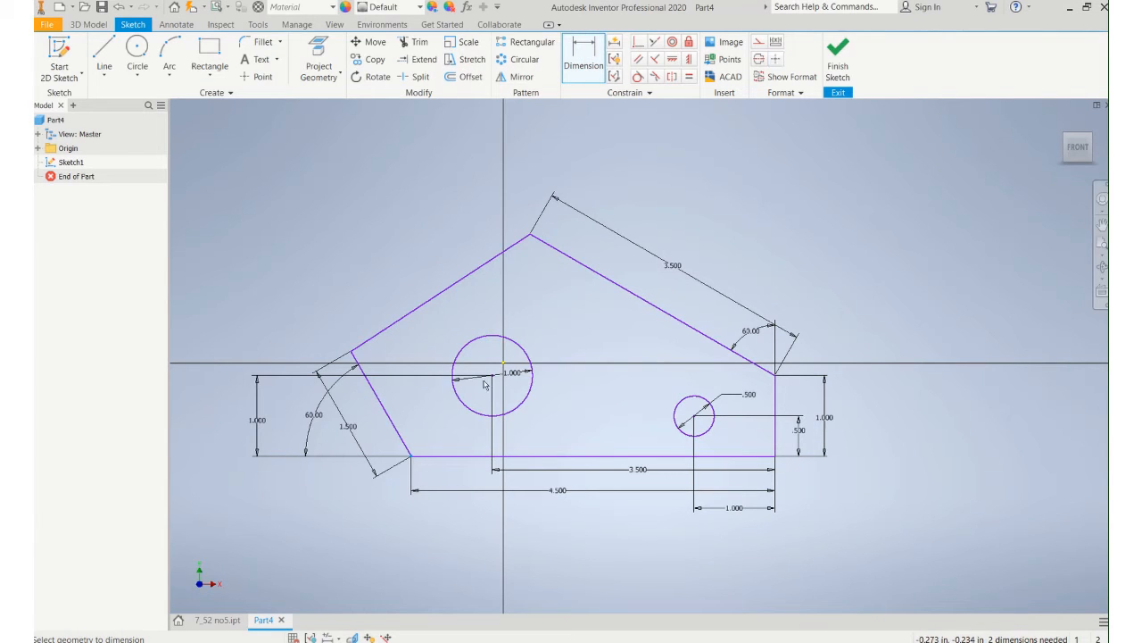
Dimension the horizontal distance from the base line's left end to the sketch origin and set it to 1 in
click(505, 368)
click(464, 528)
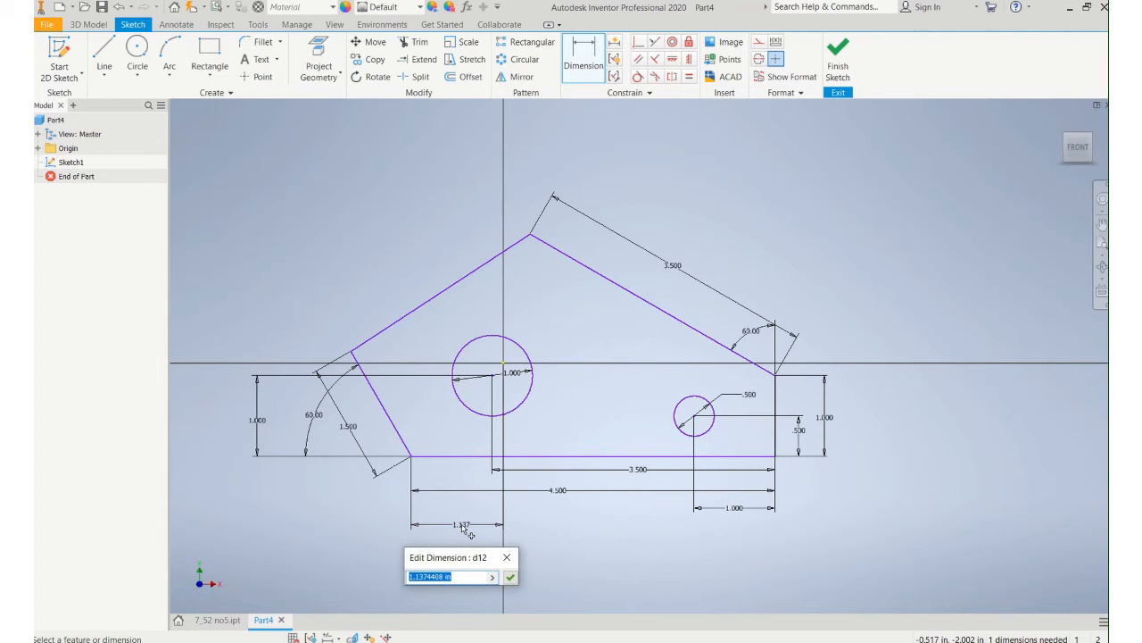
text(1)
key(Return)
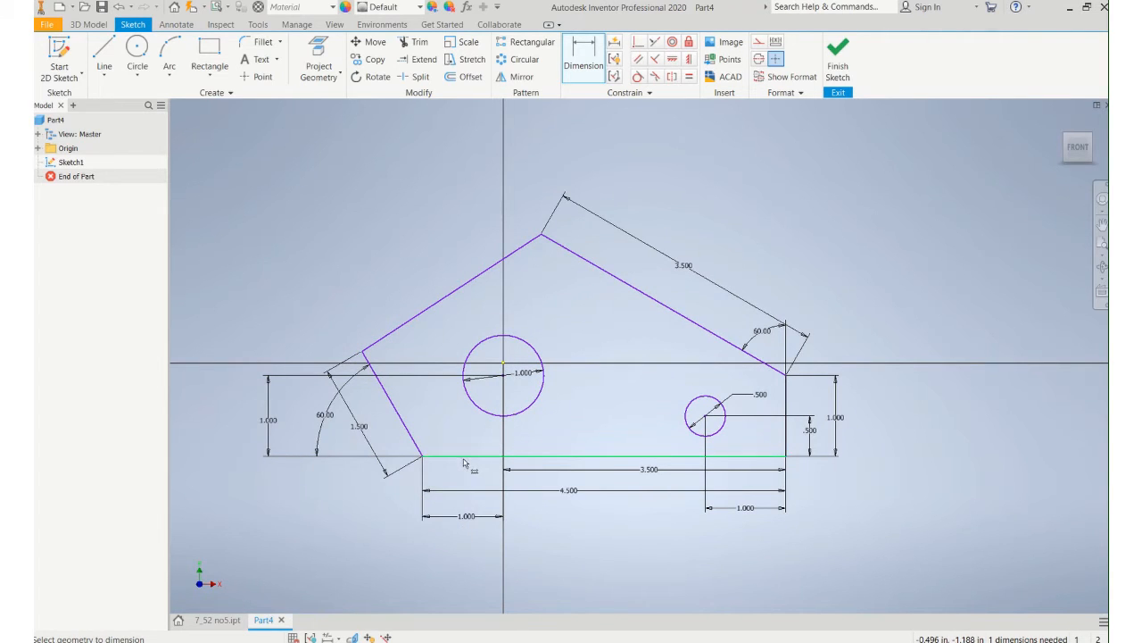
click(464, 457)
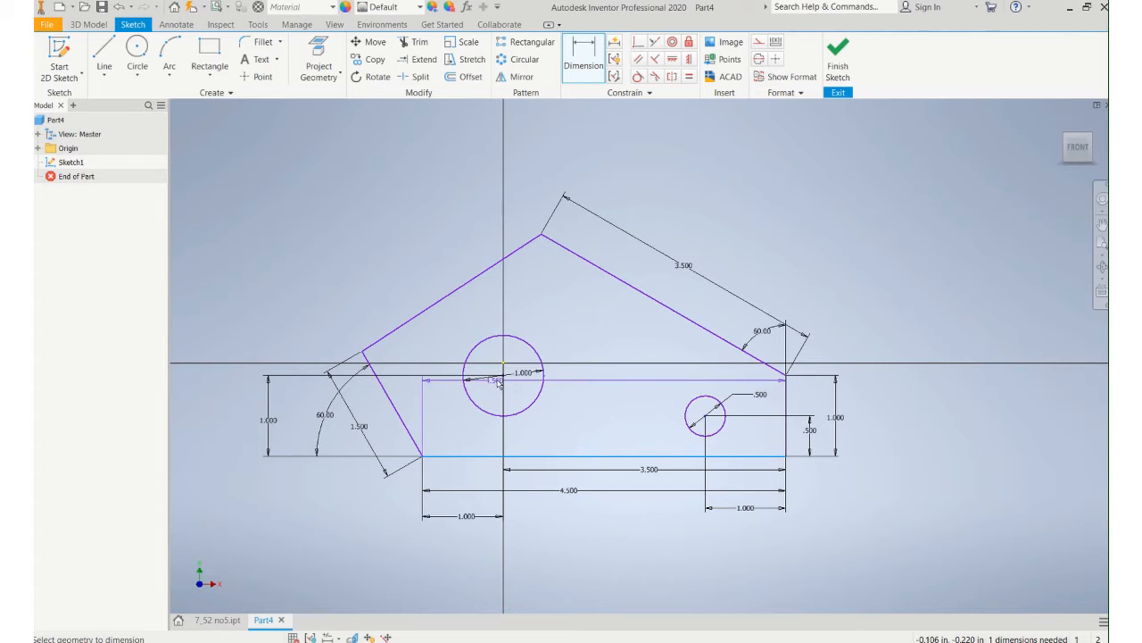
click(502, 376)
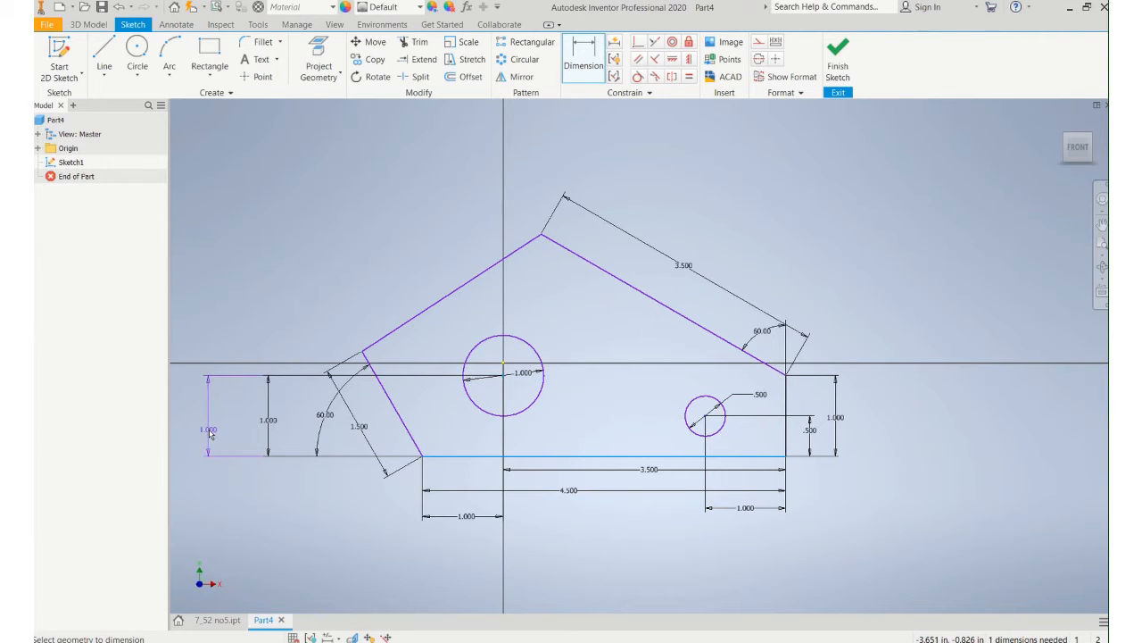
click(210, 433)
key(Escape)
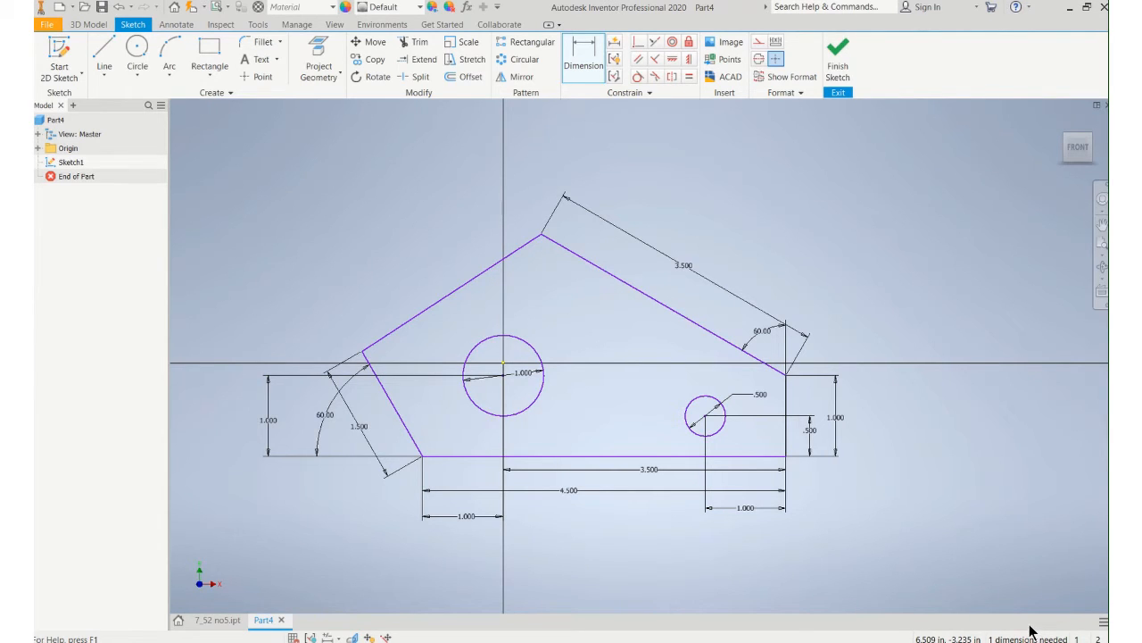
Dimension the vertical distance from the base line to the sketch origin, set it to 1 in, and finish the sketch
mouse_move(500, 9)
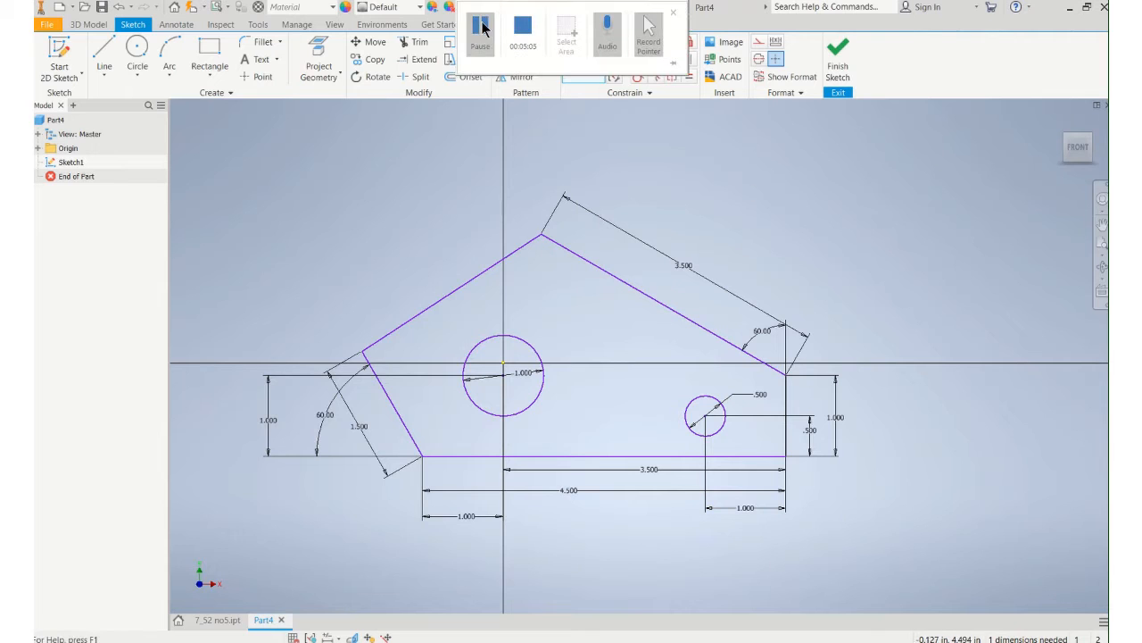
click(482, 28)
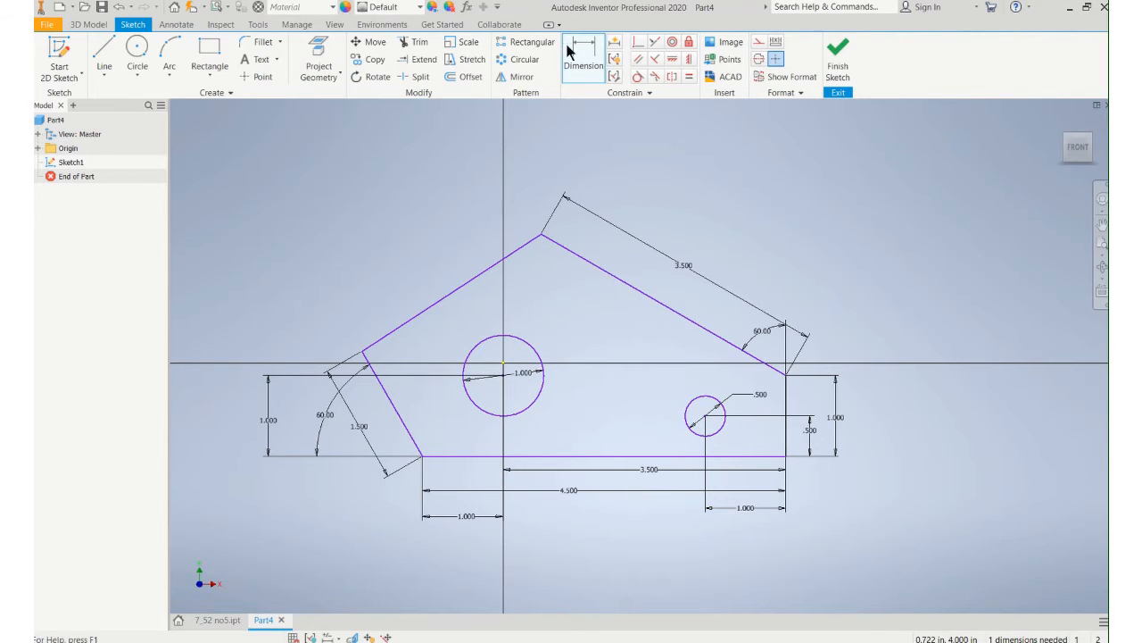
click(581, 58)
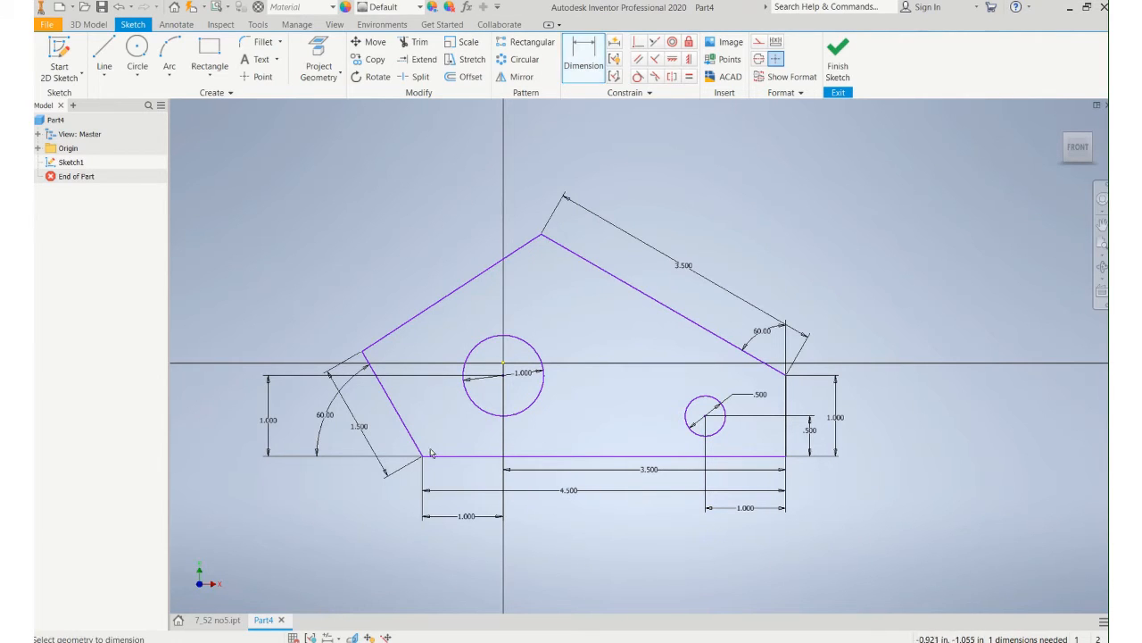
click(503, 363)
click(227, 427)
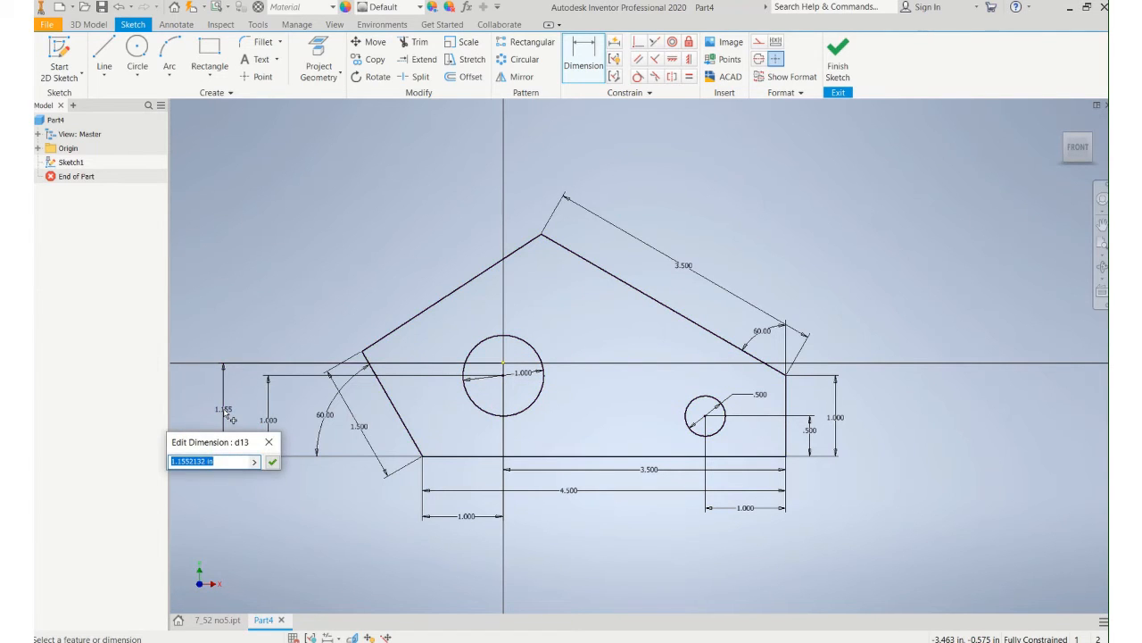
text(1)
key(Return)
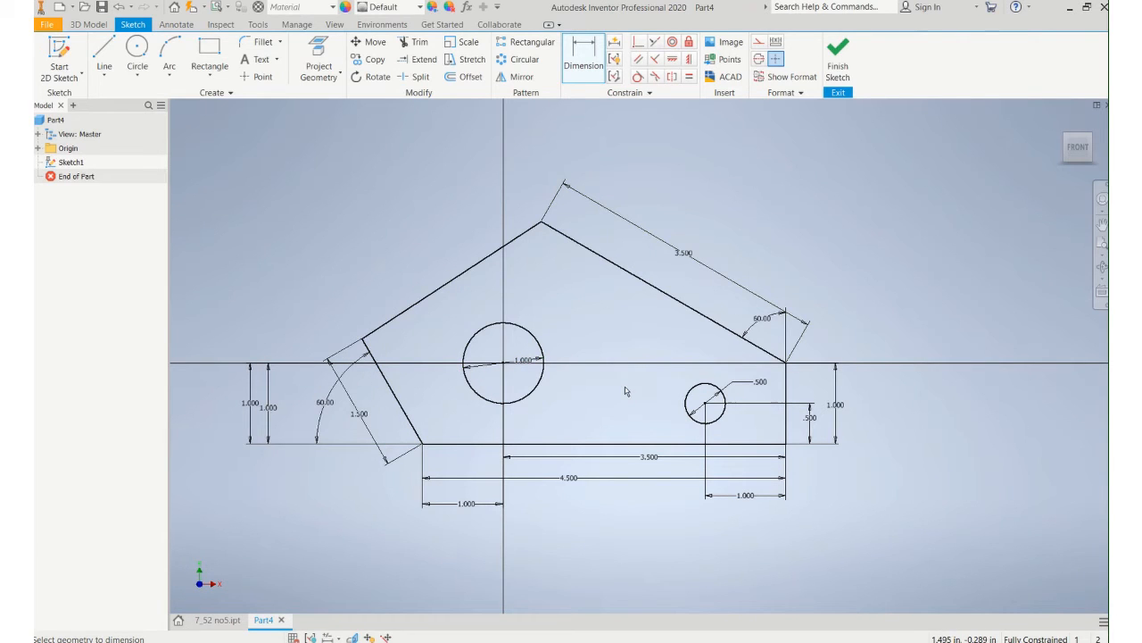
click(838, 49)
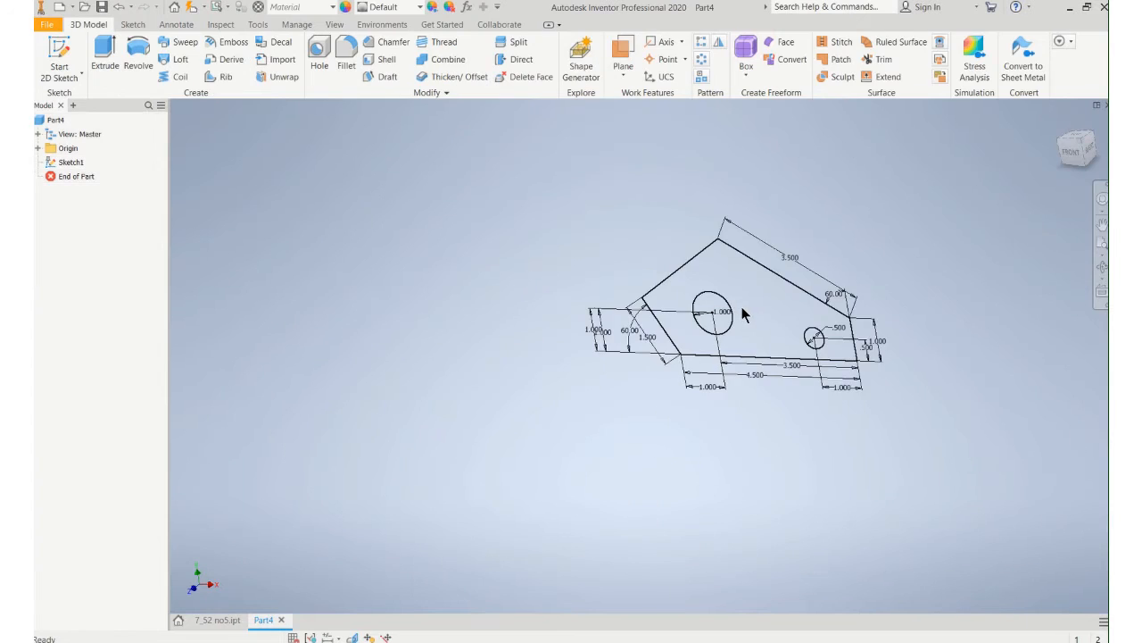
Extrude the five-sided profile around the two circles by 0.25 in to form the plate
scroll(745, 326, down, 5)
scroll(744, 330, up, 6)
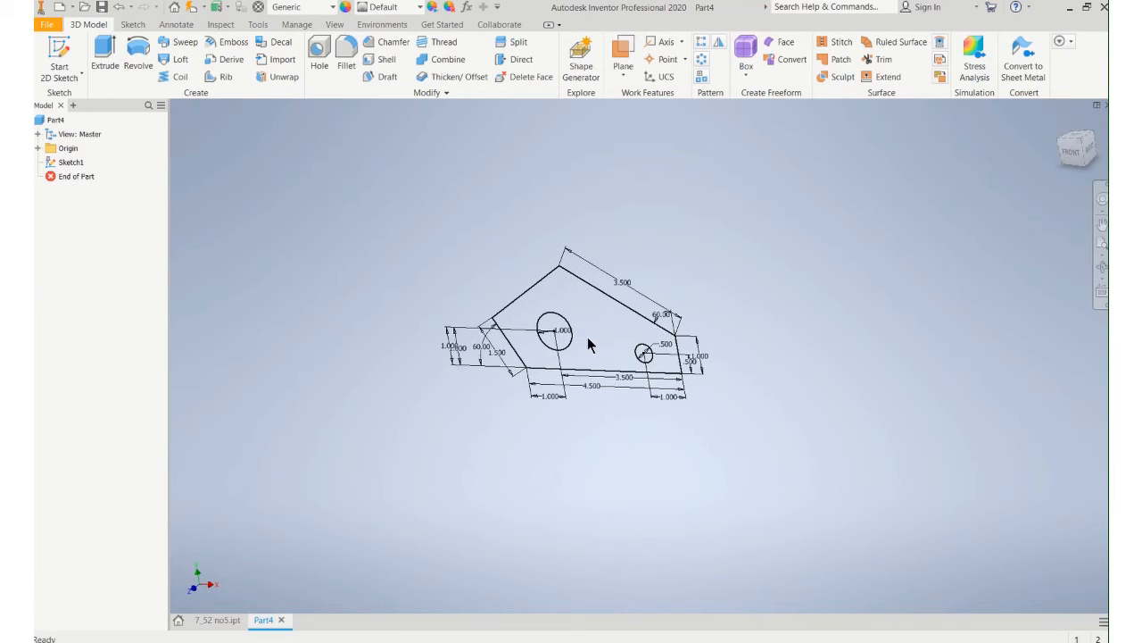
click(98, 49)
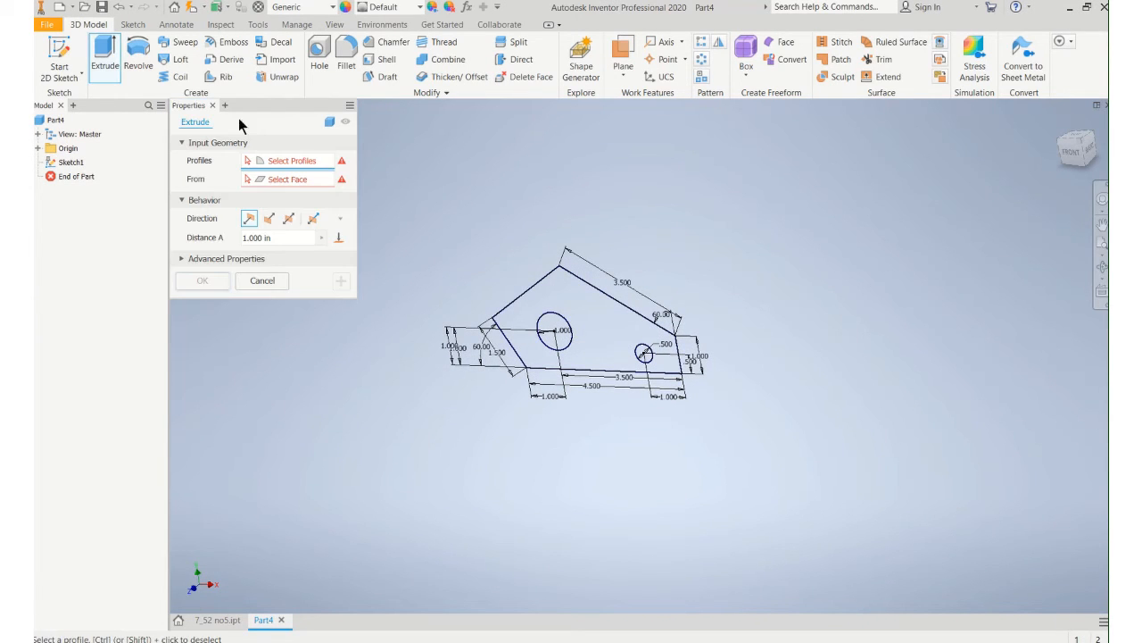
click(557, 306)
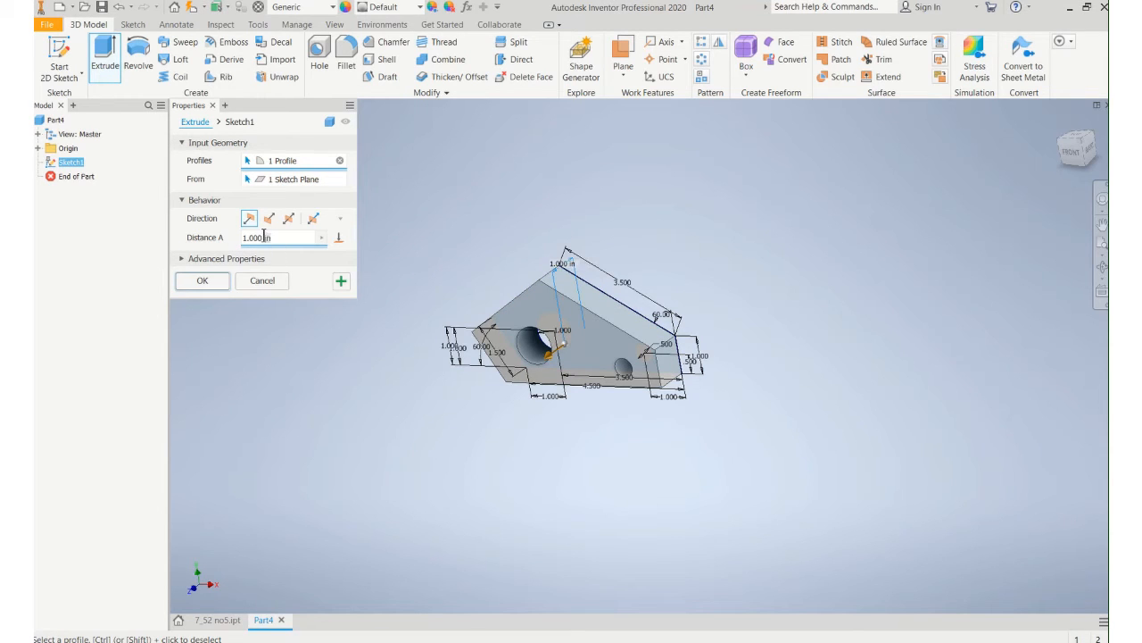
drag(263, 237, 239, 241)
text(.25)
click(223, 274)
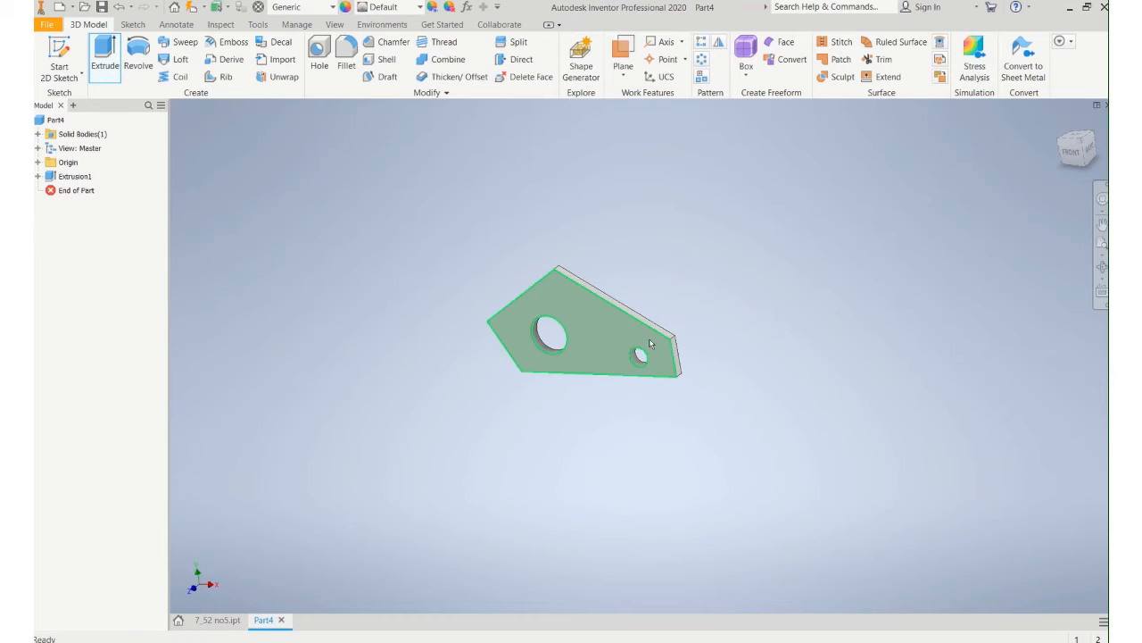
Edit the plate's sketch to set the angle between the base line and the lower-left edge to 50 degrees, and finish it
scroll(614, 366, up, 3)
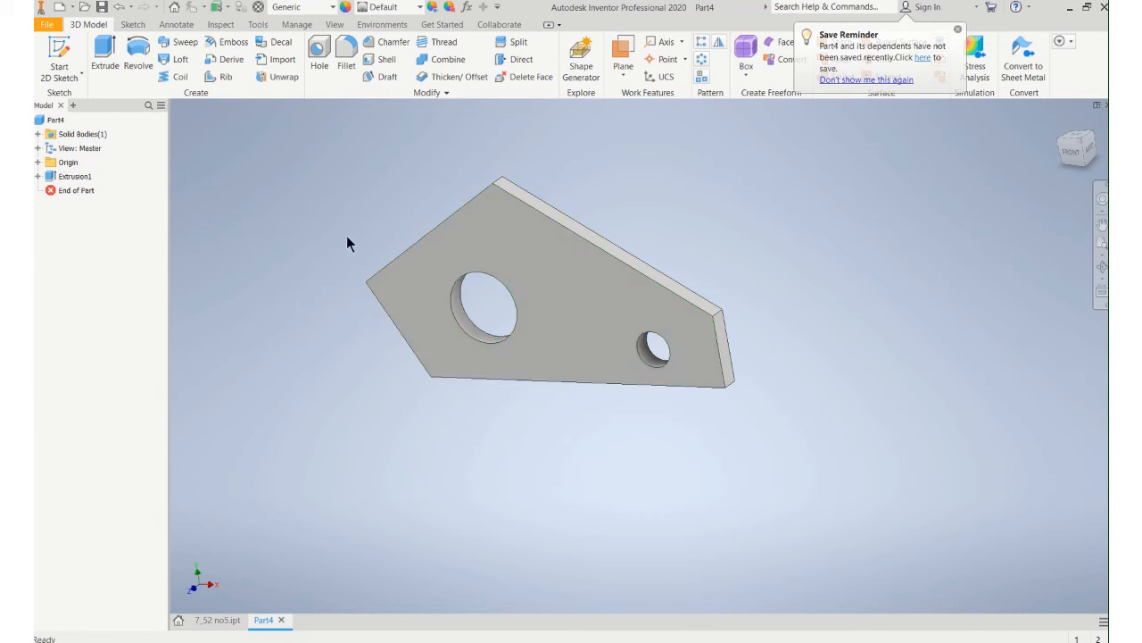
click(38, 177)
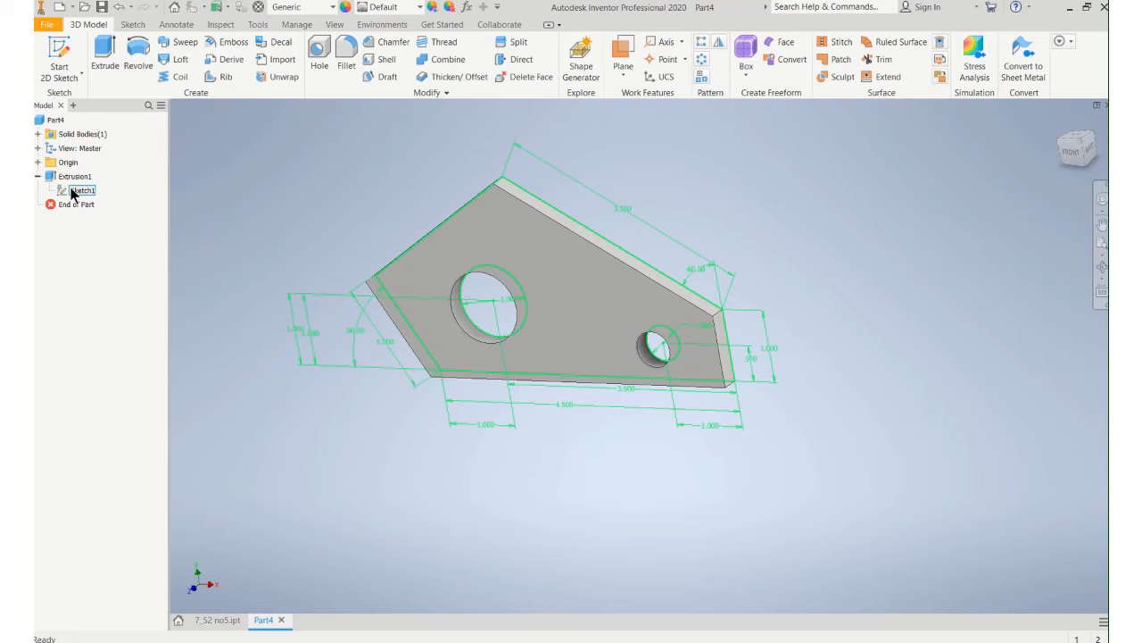
right_click(66, 192)
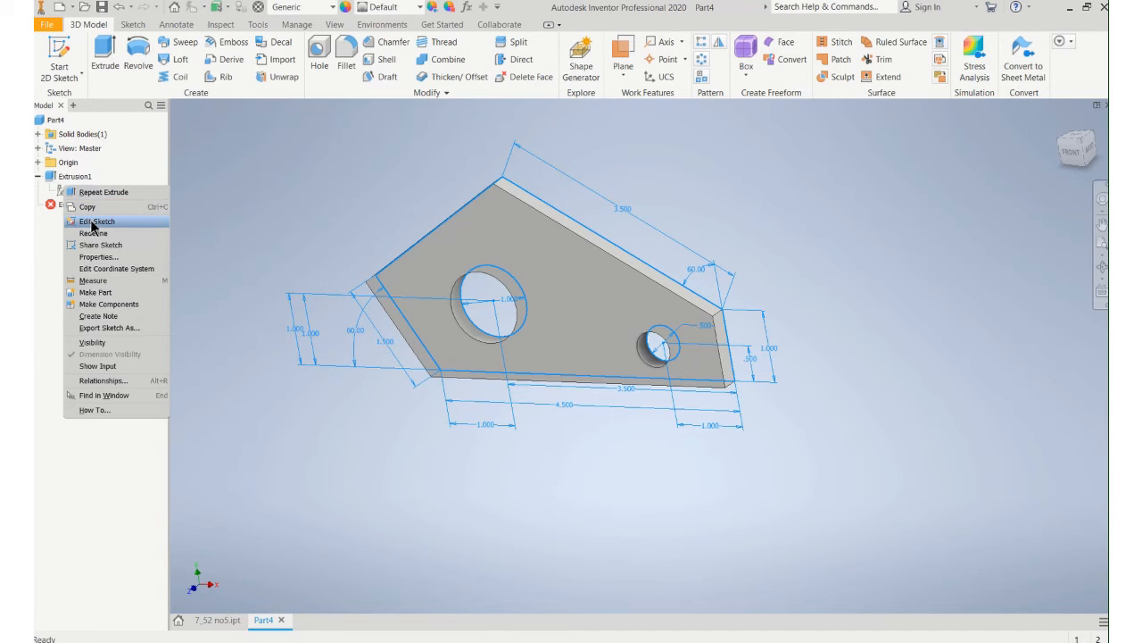
click(93, 223)
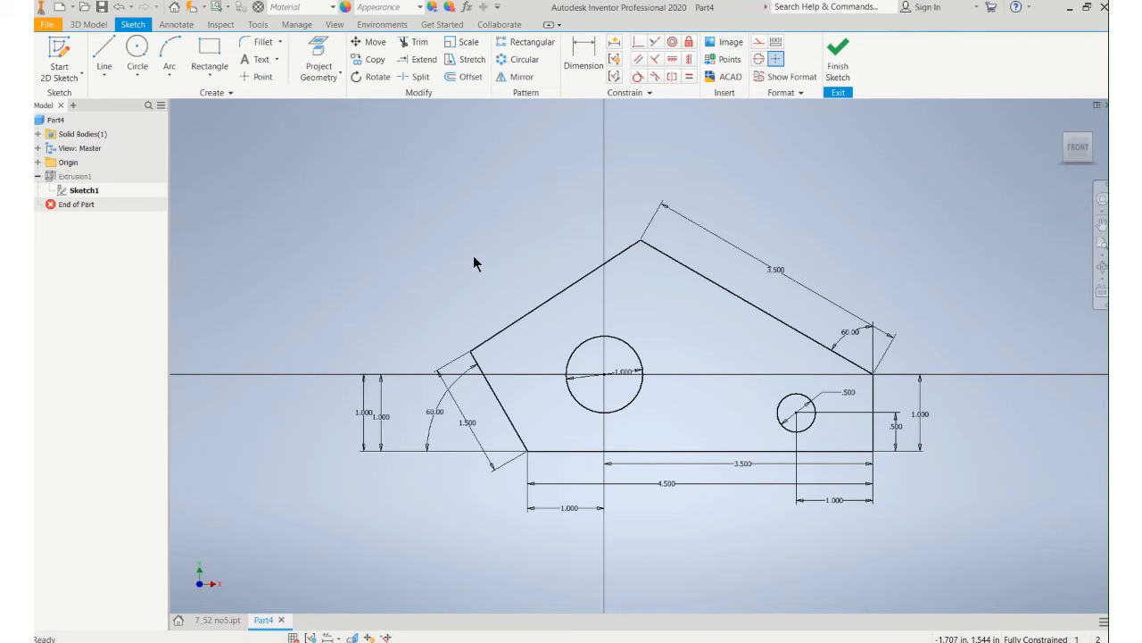
double_click(437, 411)
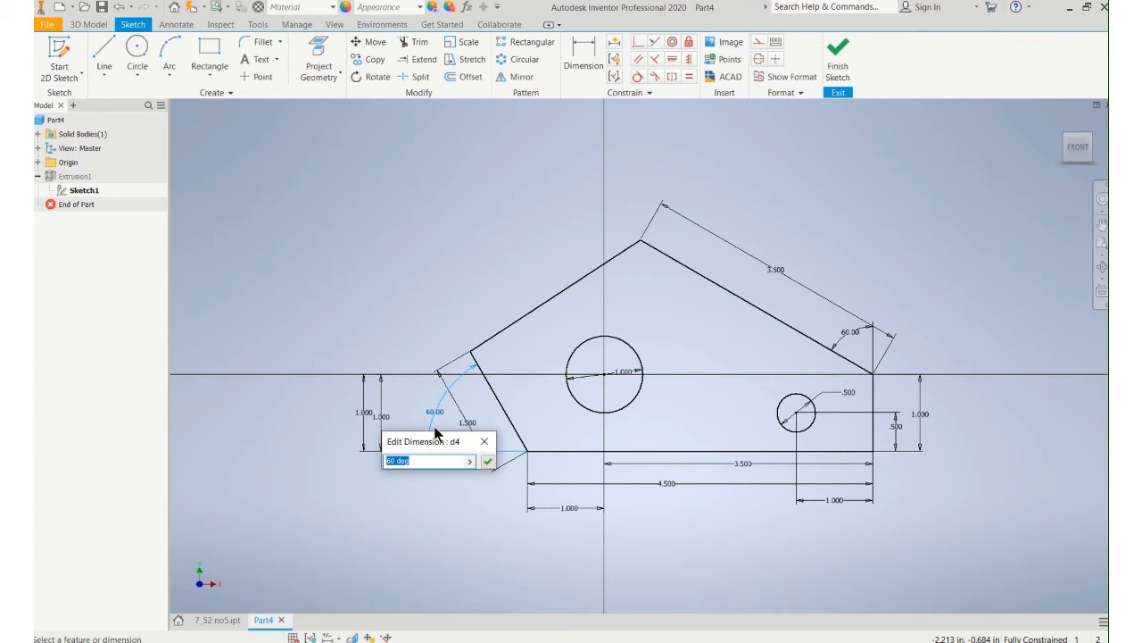
text(50)
key(Return)
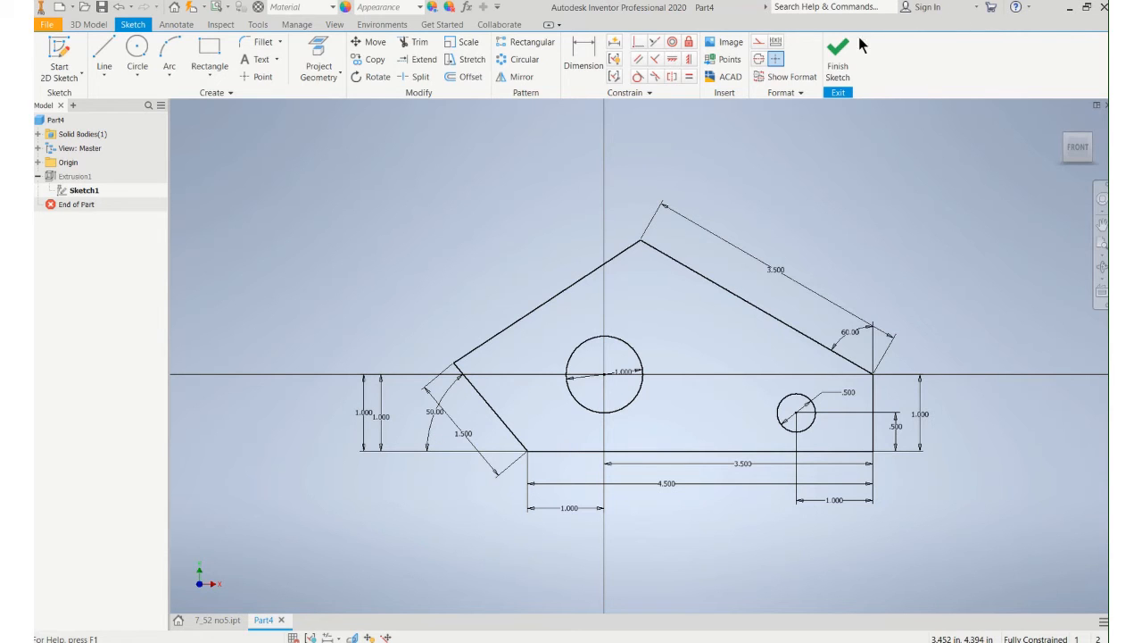
click(832, 50)
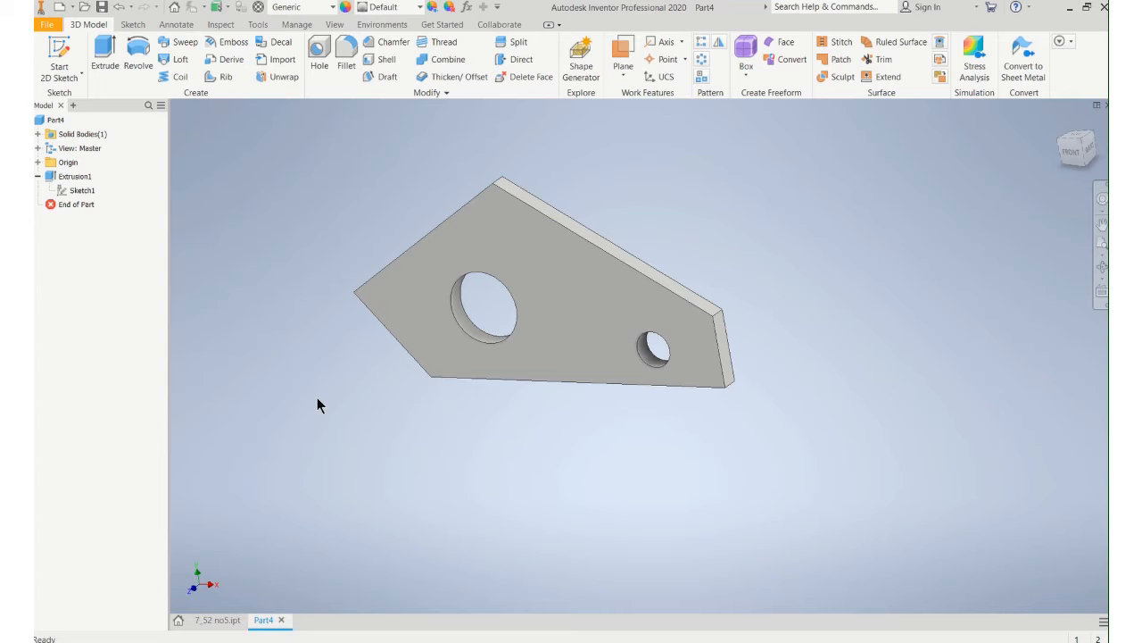
Reopen the plate's sketch, restore the lower-left edge's angle to 60 degrees, and finish the sketch
click(37, 176)
click(38, 176)
right_click(70, 193)
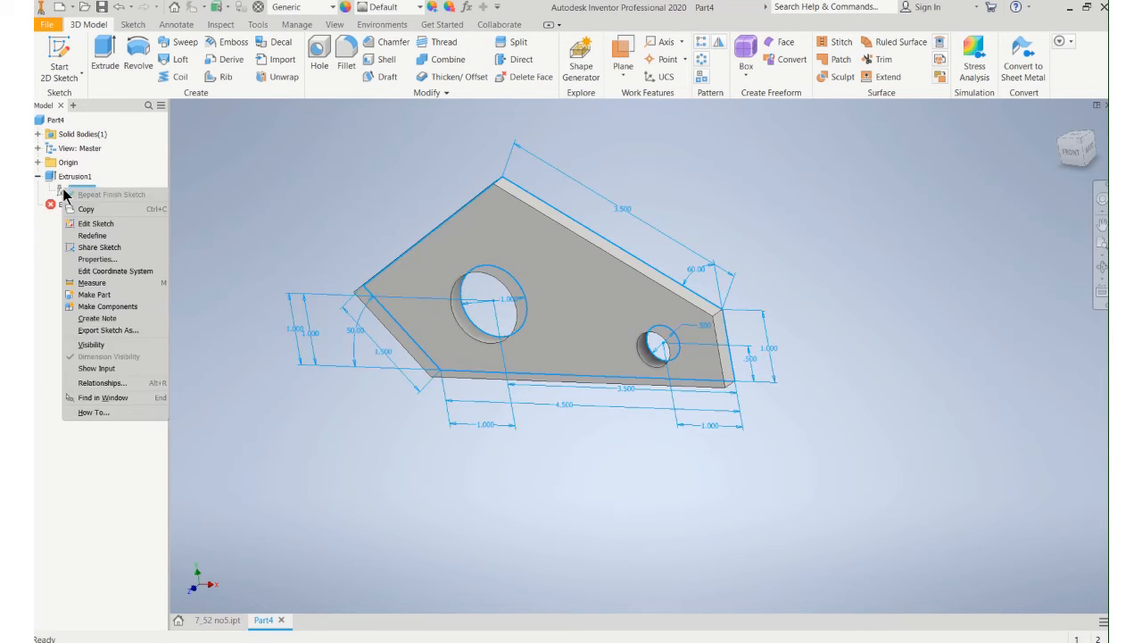
click(89, 223)
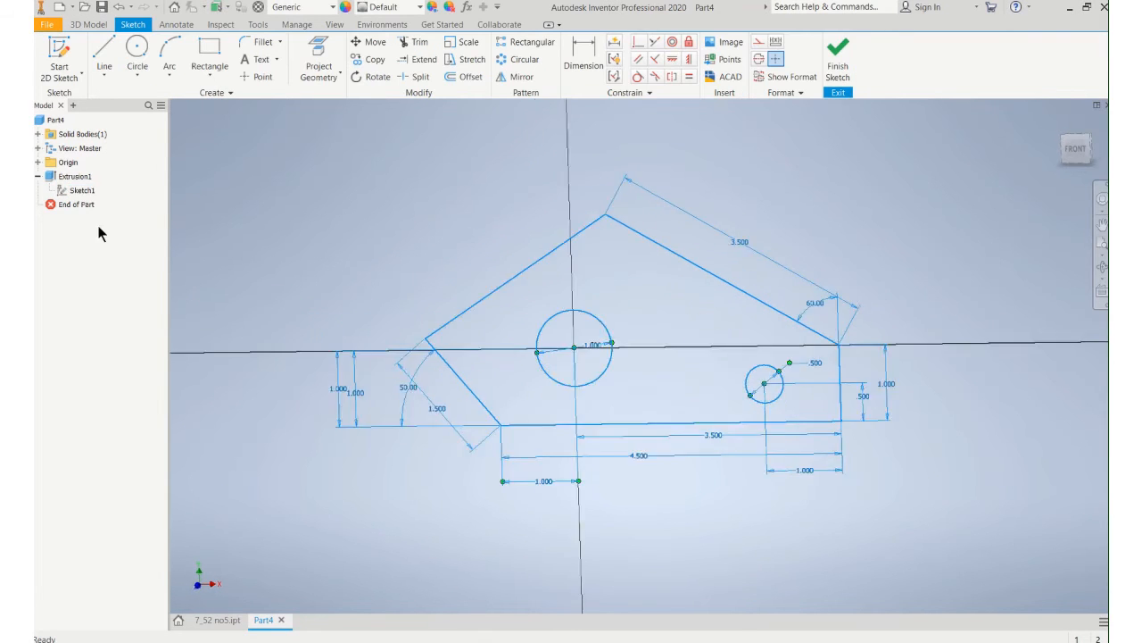
double_click(434, 414)
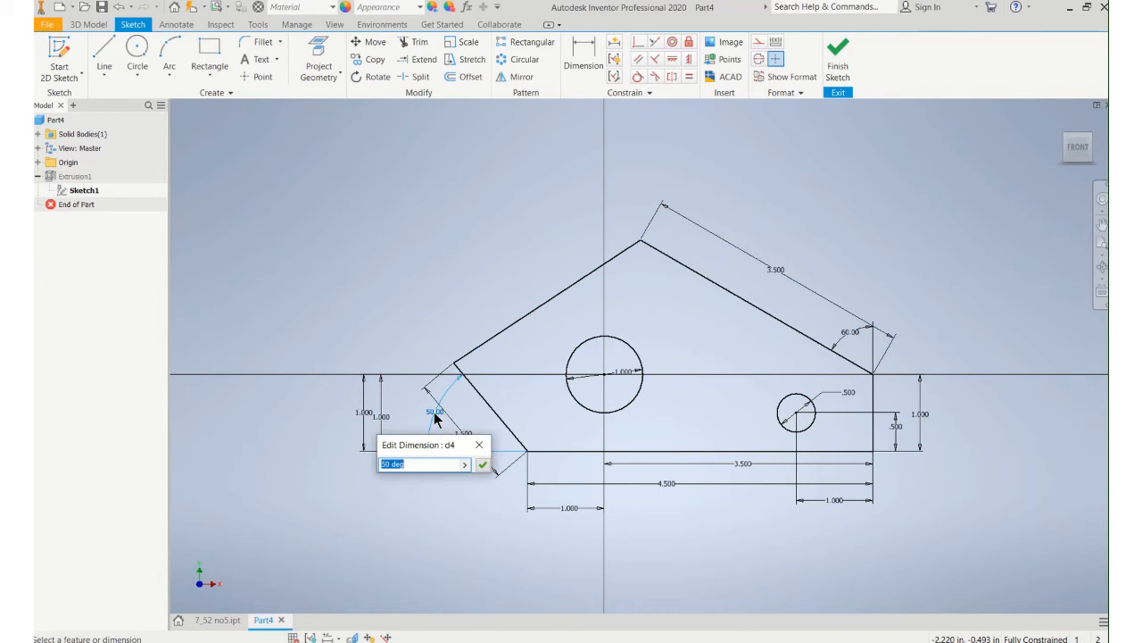
text(6)
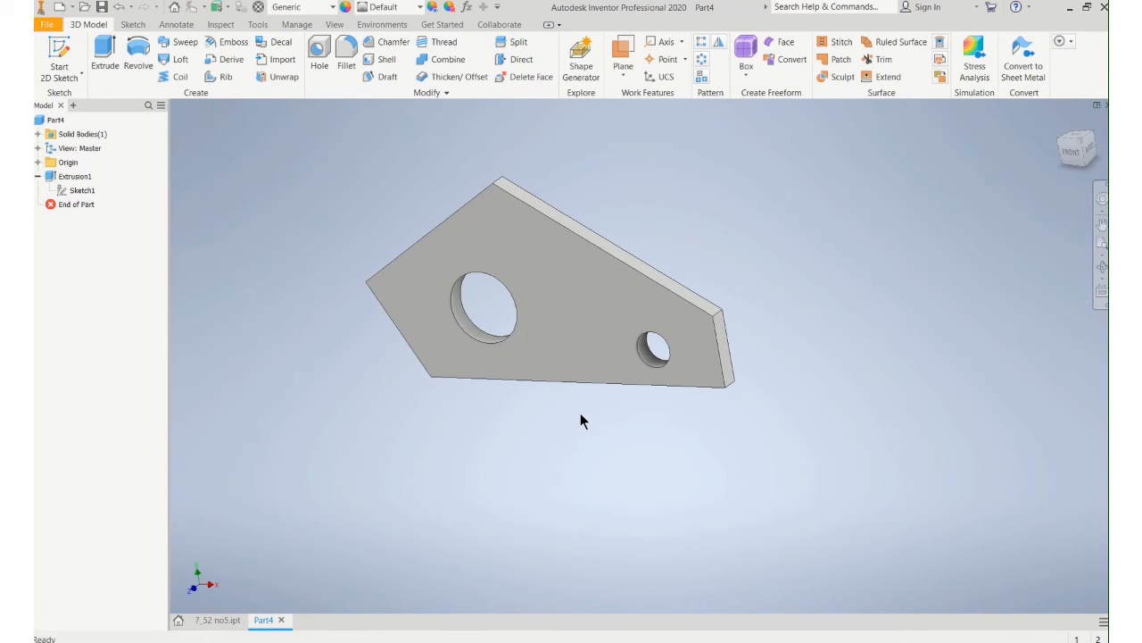
Start a sketch on the plate's front face and draw a two-point rectangle about 0.15 in high along the full bottom edge
mouse_move(530, 5)
scroll(431, 284, down, 5)
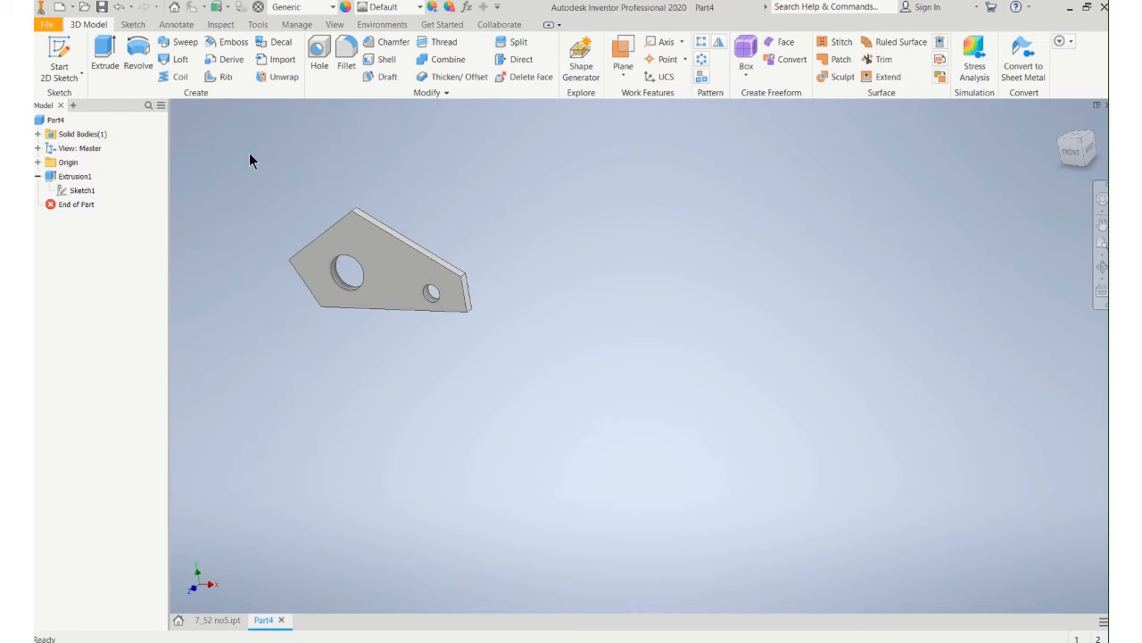
click(59, 59)
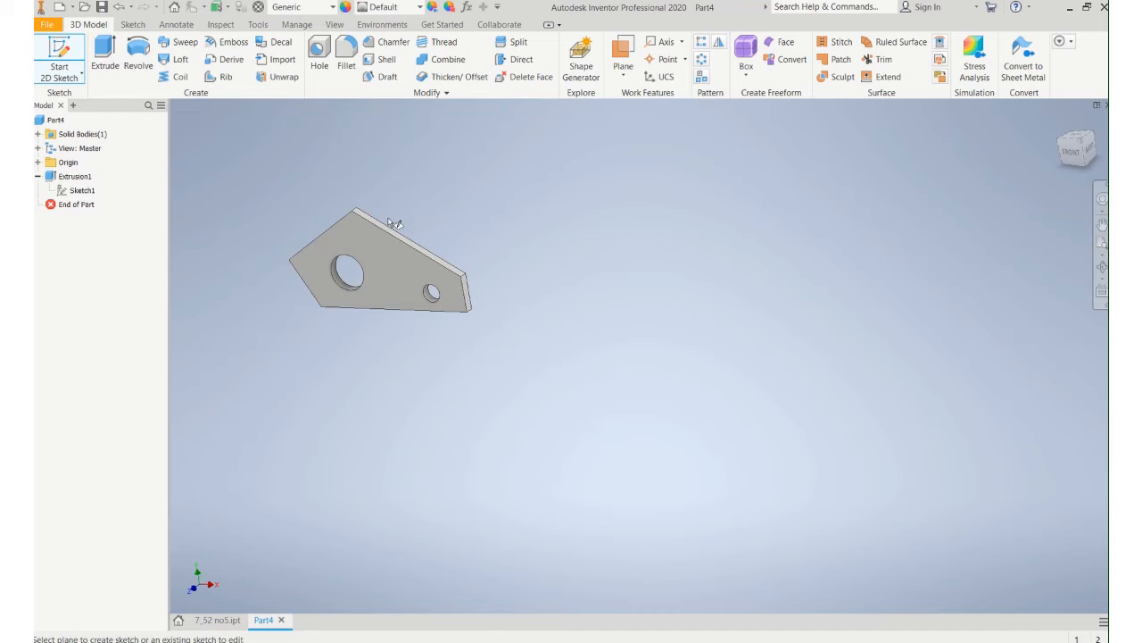
click(402, 264)
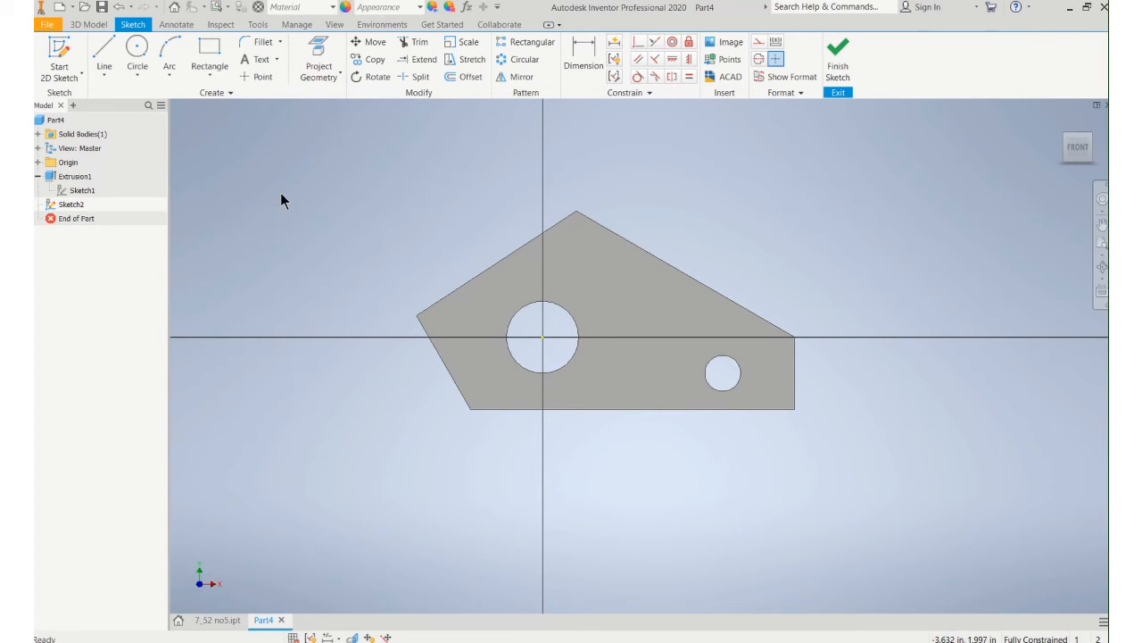
click(203, 73)
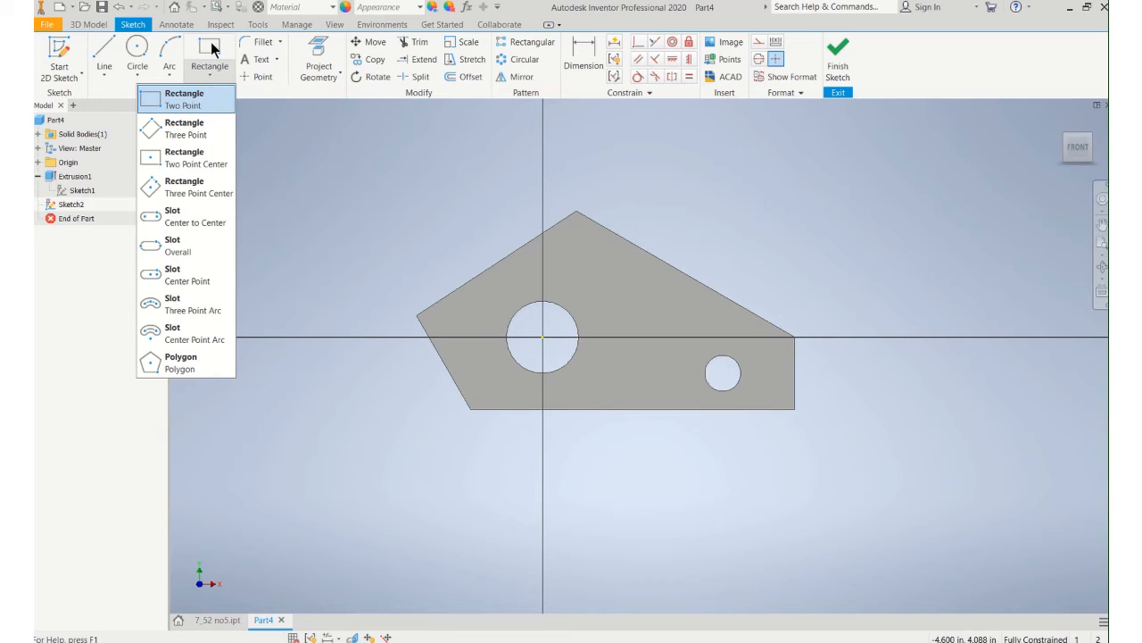
click(211, 42)
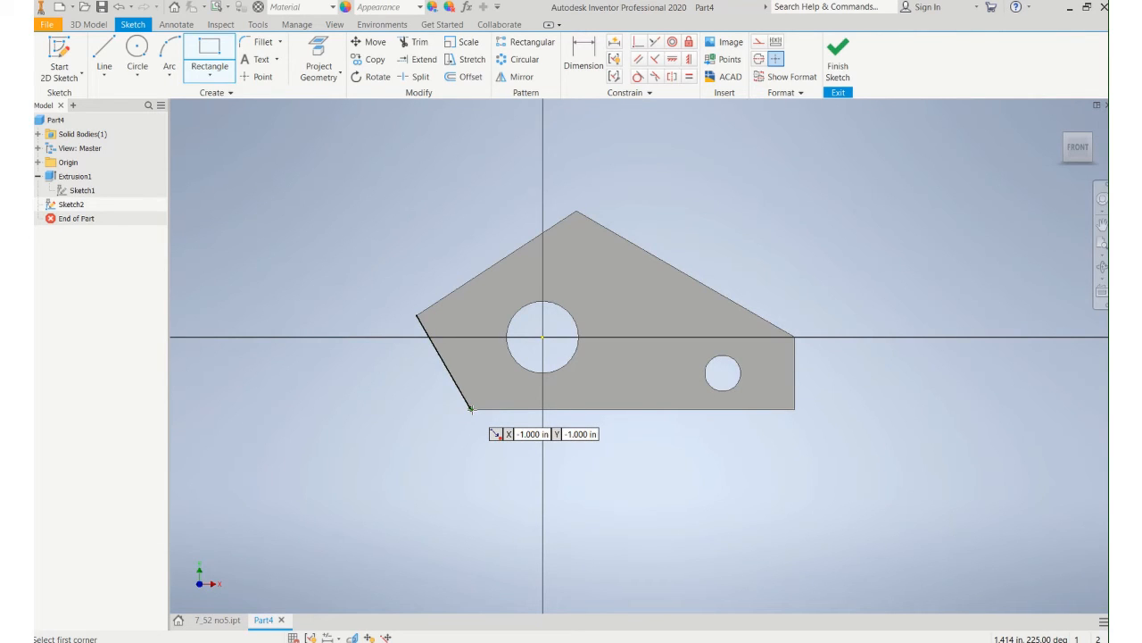
click(470, 409)
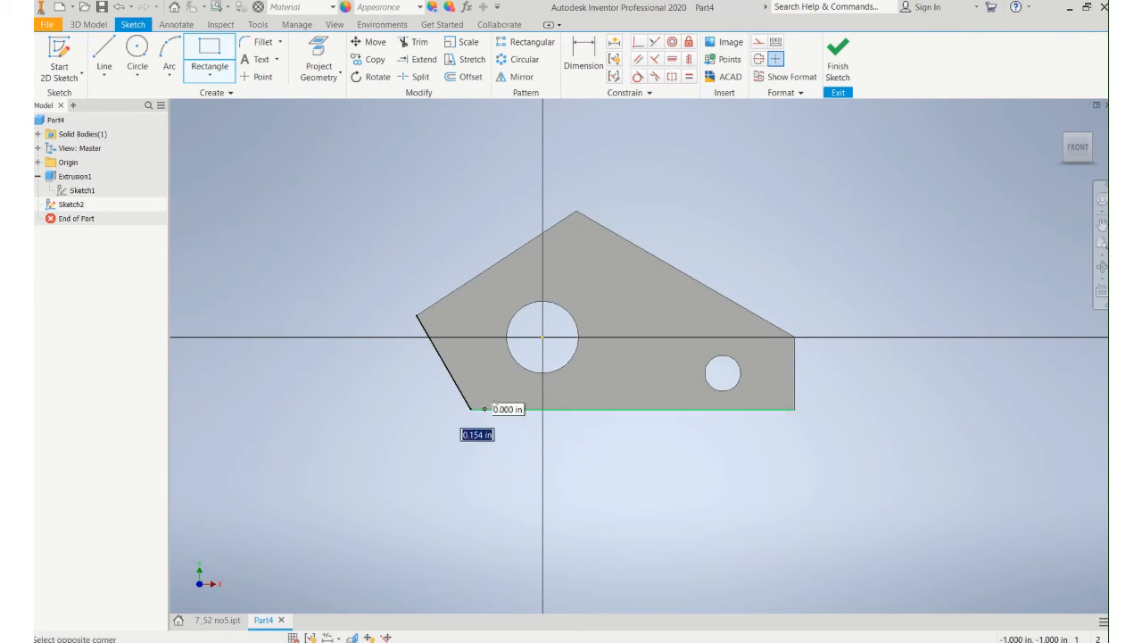
click(795, 399)
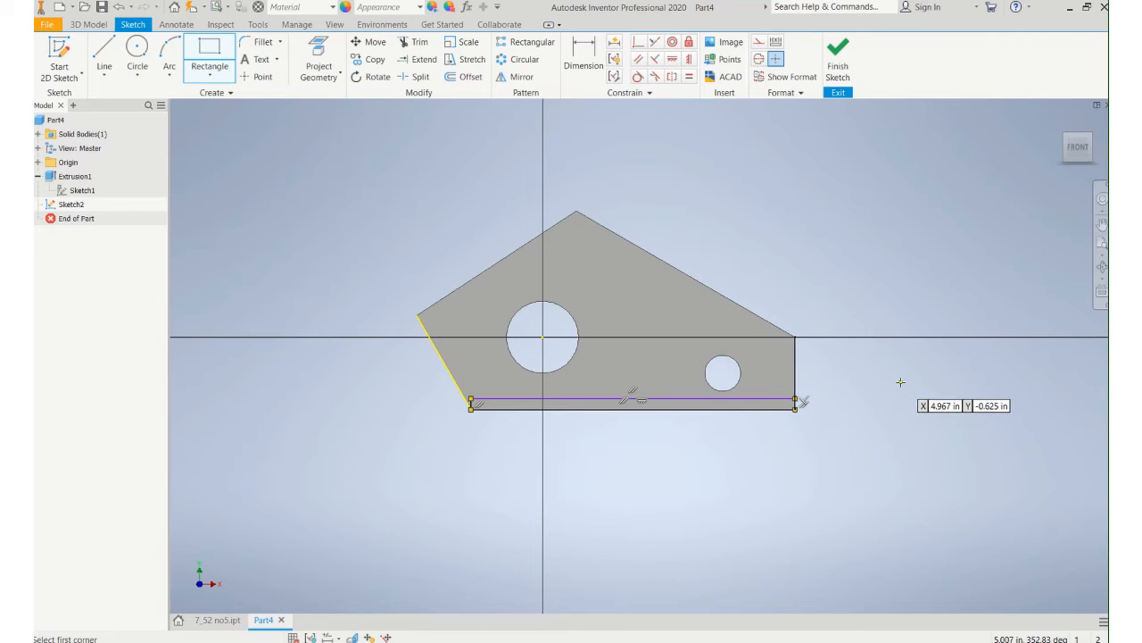
Dimension the bottom rectangle's height, set it to 0.188 in, and finish the sketch
click(579, 55)
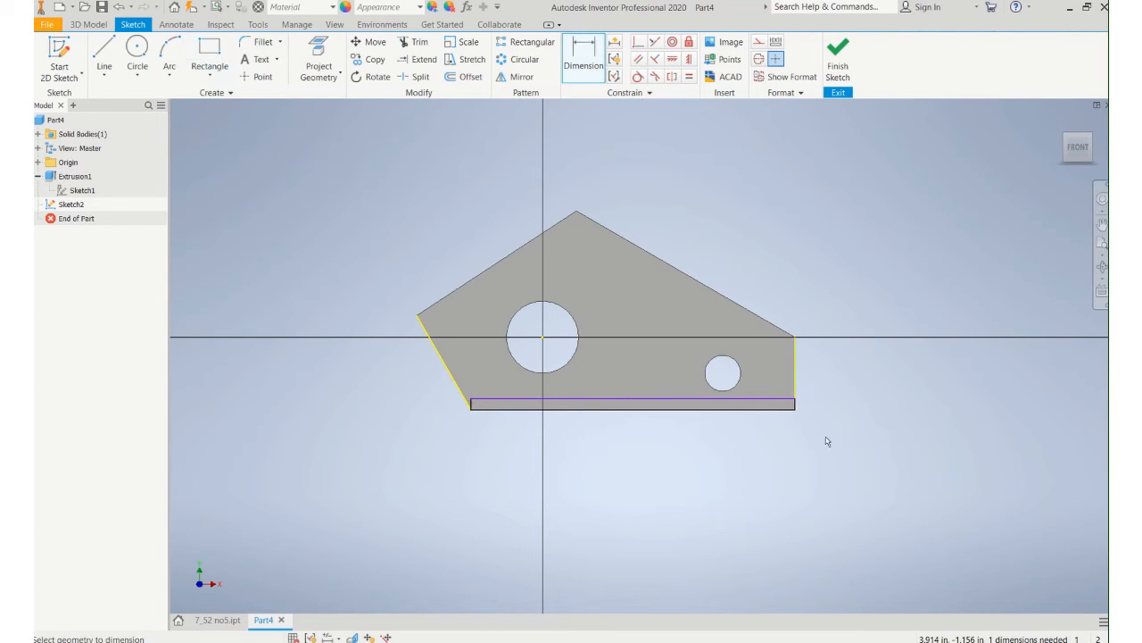
click(794, 404)
click(838, 377)
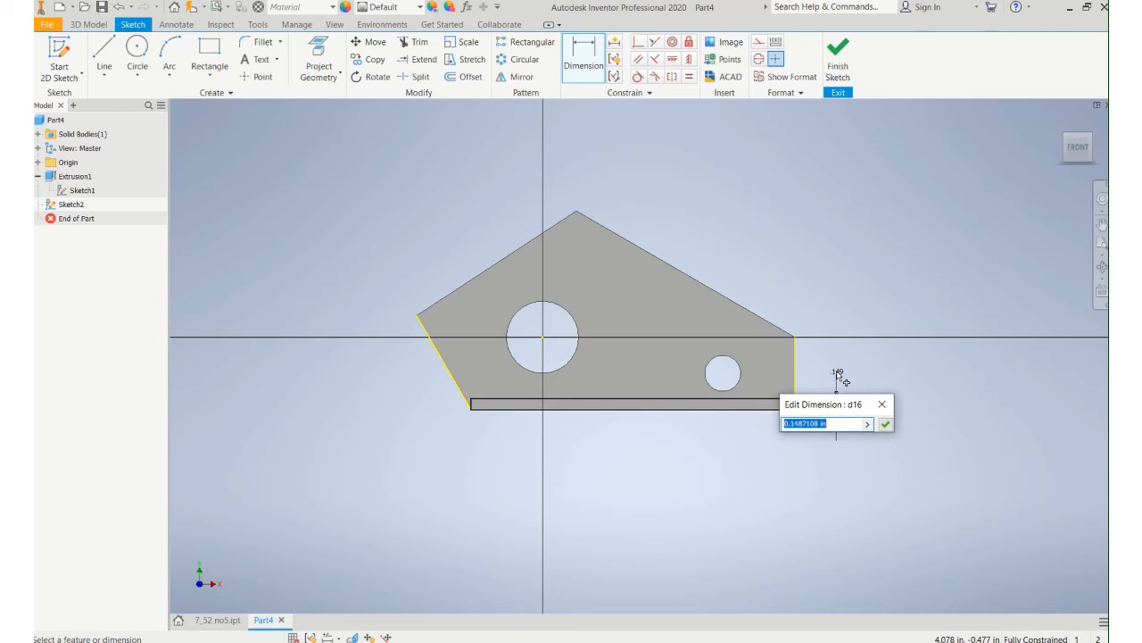
key(BackSpace)
key(Return)
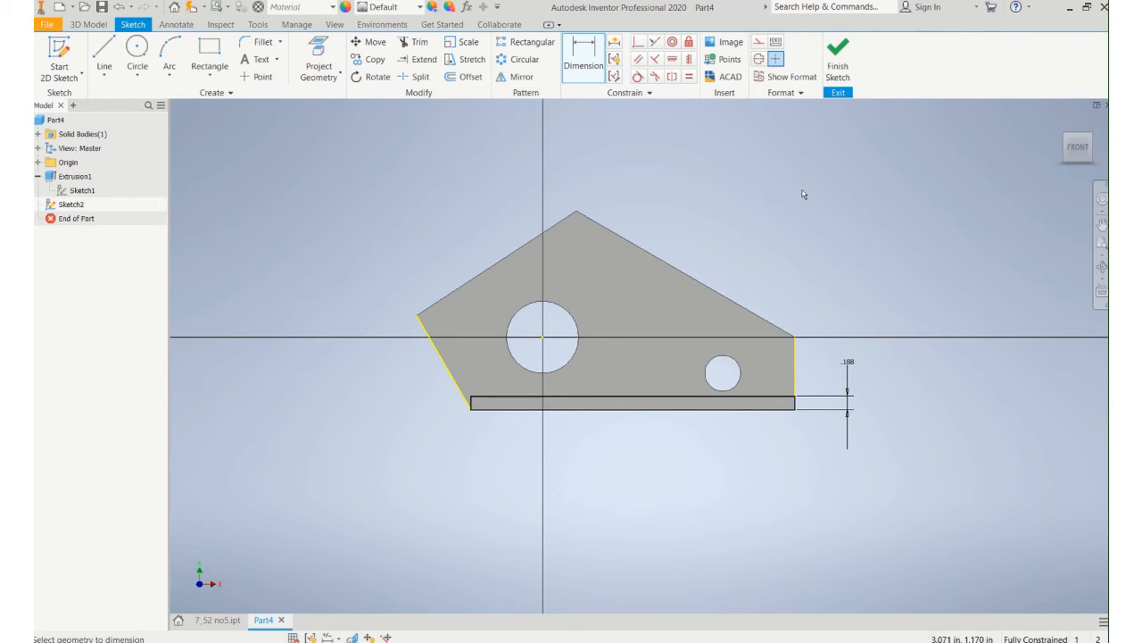
click(837, 53)
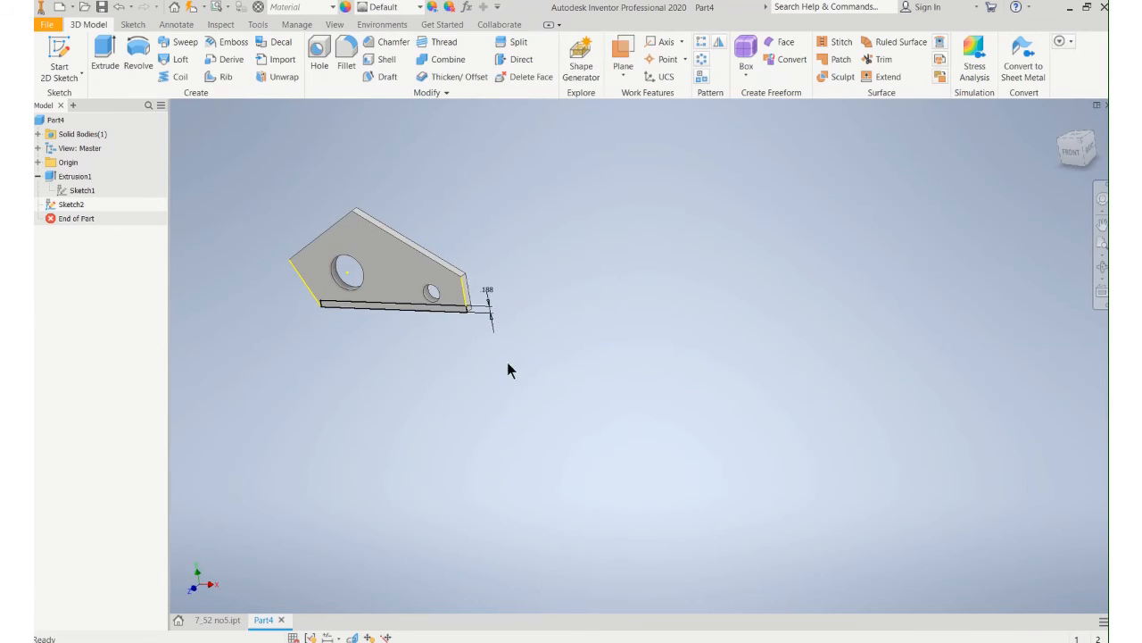
Extrude the rectangle along the plate's bottom edge 0.75 in outward from the front face, joined to the plate
scroll(500, 361, up, 5)
shift+middle_drag(442, 324, 895, 368)
middle_drag(632, 413, 657, 474)
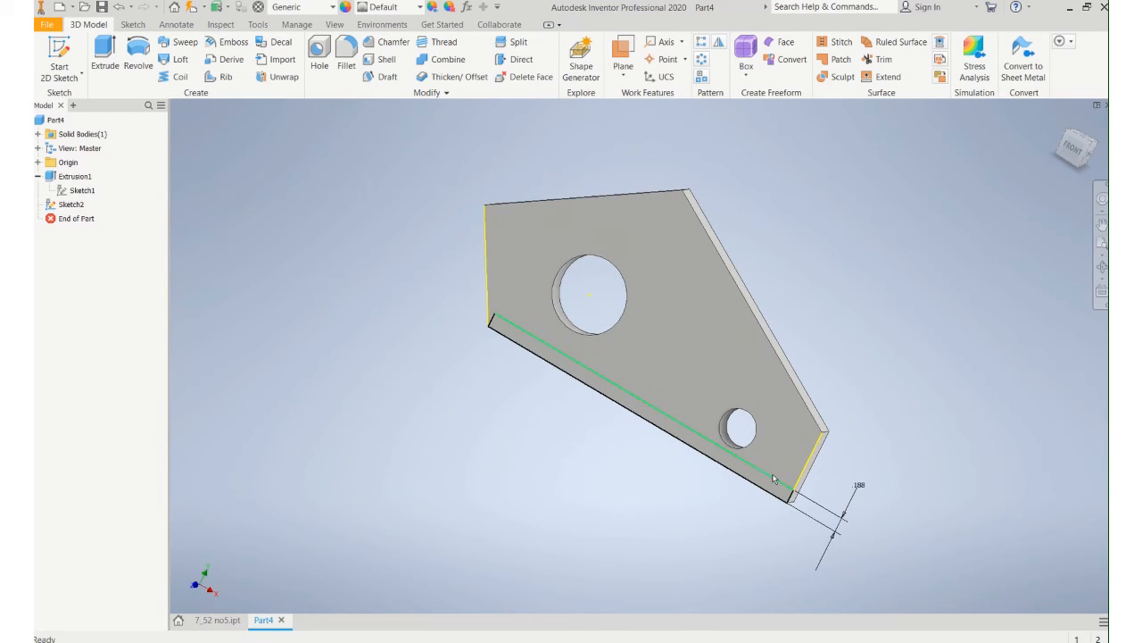
click(106, 52)
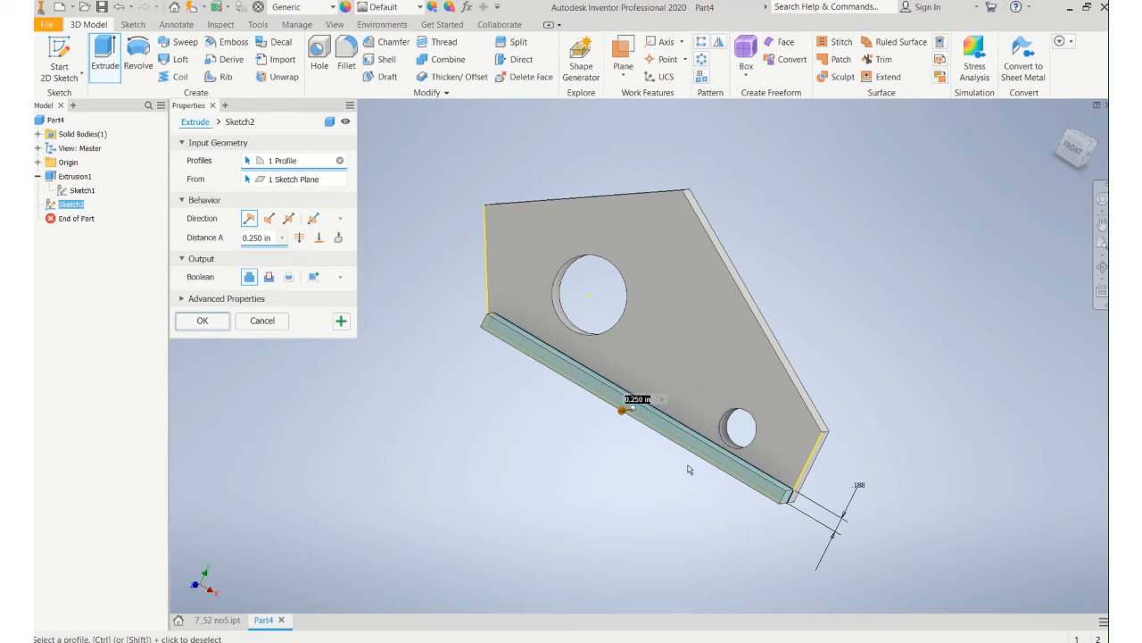
scroll(678, 467, up, 3)
shift+middle_drag(678, 468, 628, 441)
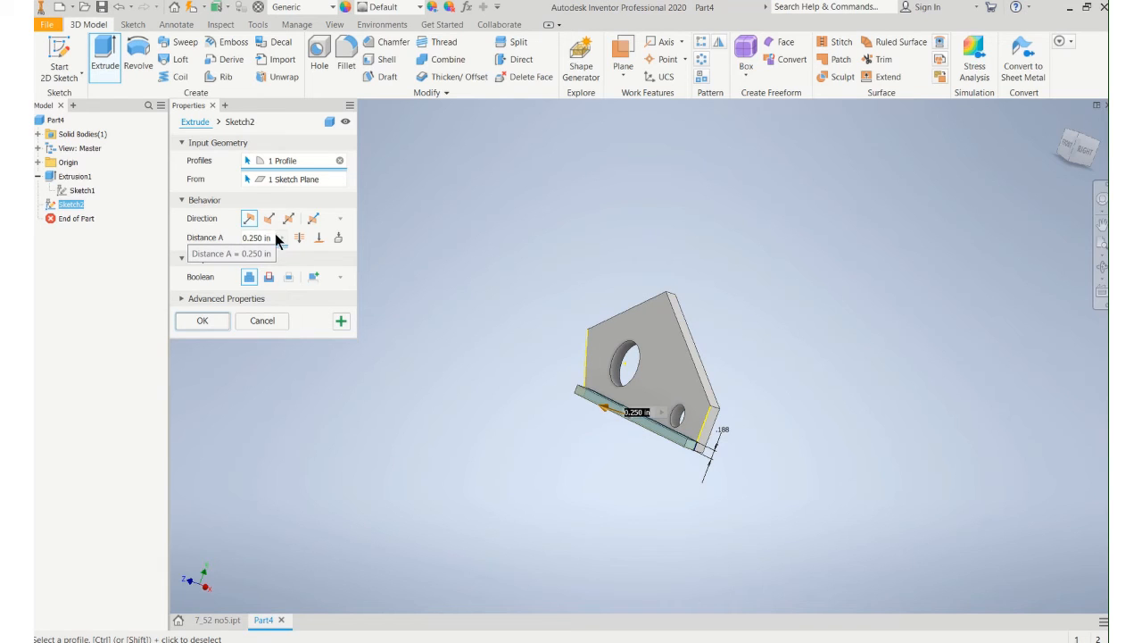
drag(267, 237, 239, 239)
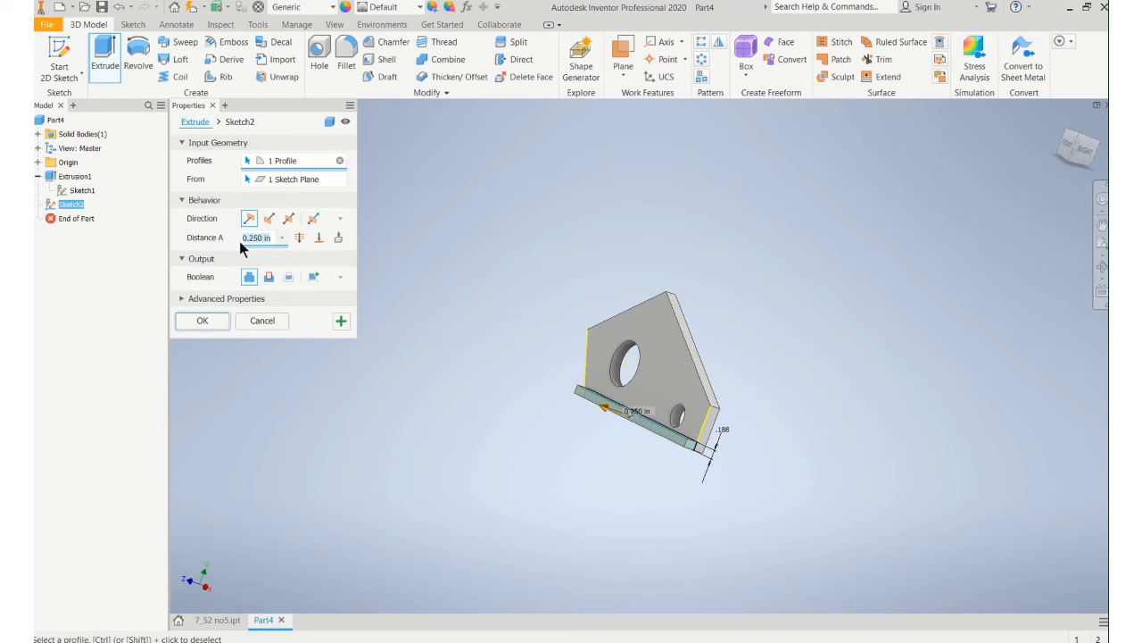
text(.75)
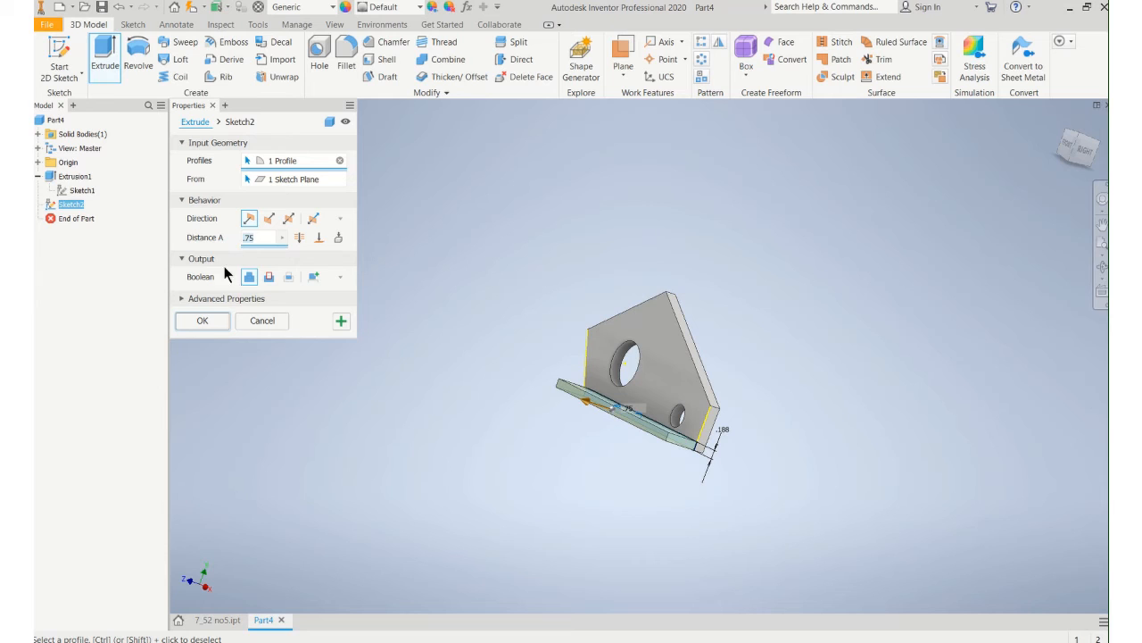
click(201, 321)
Start a sketch on the plate's front face and draw a rectangle about 0.94 in by 0.25 in between the large hole and the upper-right sloped edge
scroll(691, 403, up, 4)
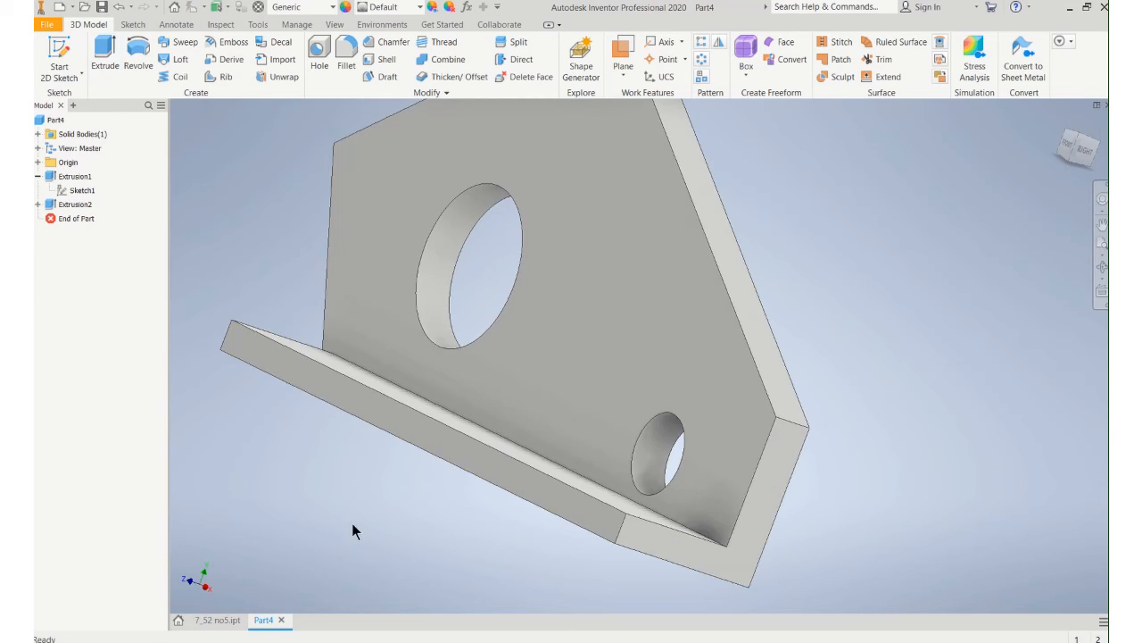
scroll(352, 522, down, 3)
shift+middle_drag(406, 485, 631, 302)
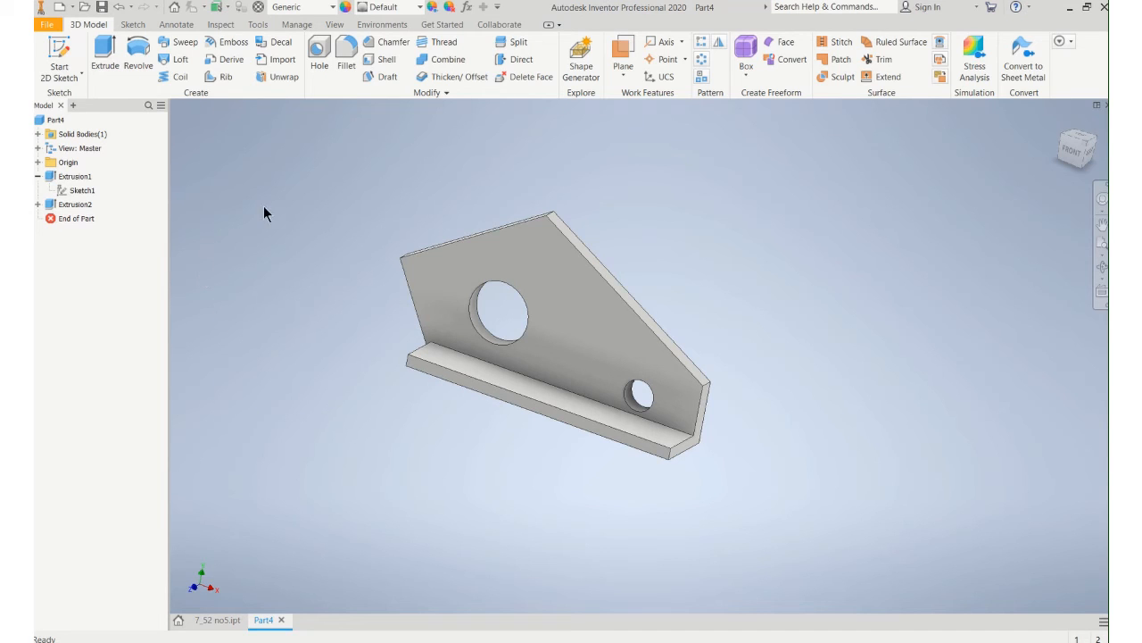
click(59, 53)
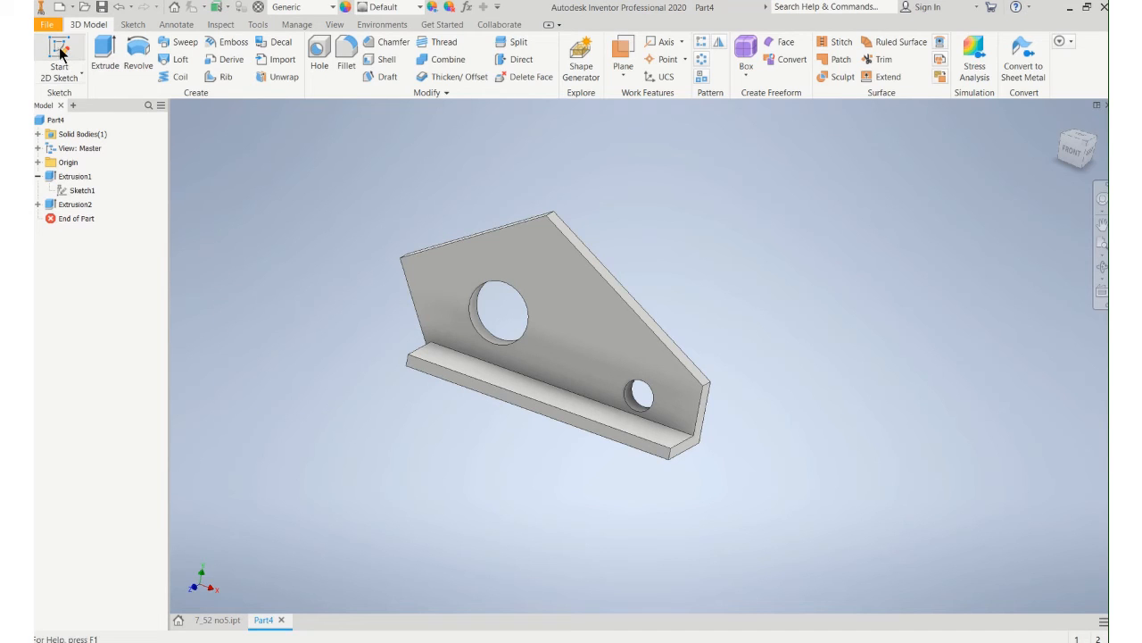
click(562, 299)
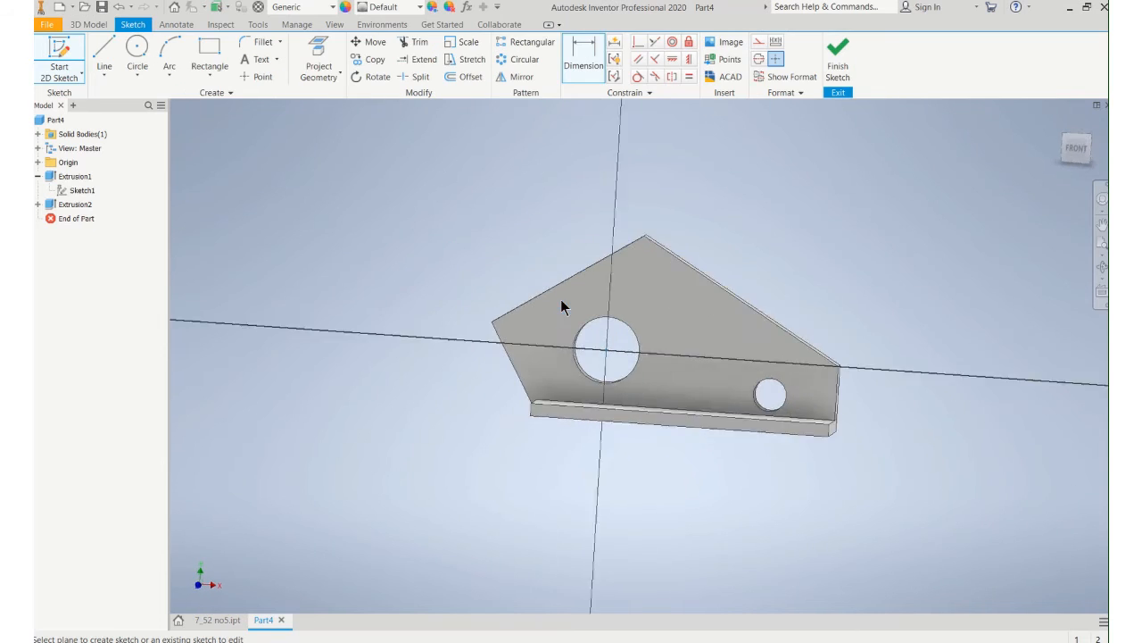
click(205, 55)
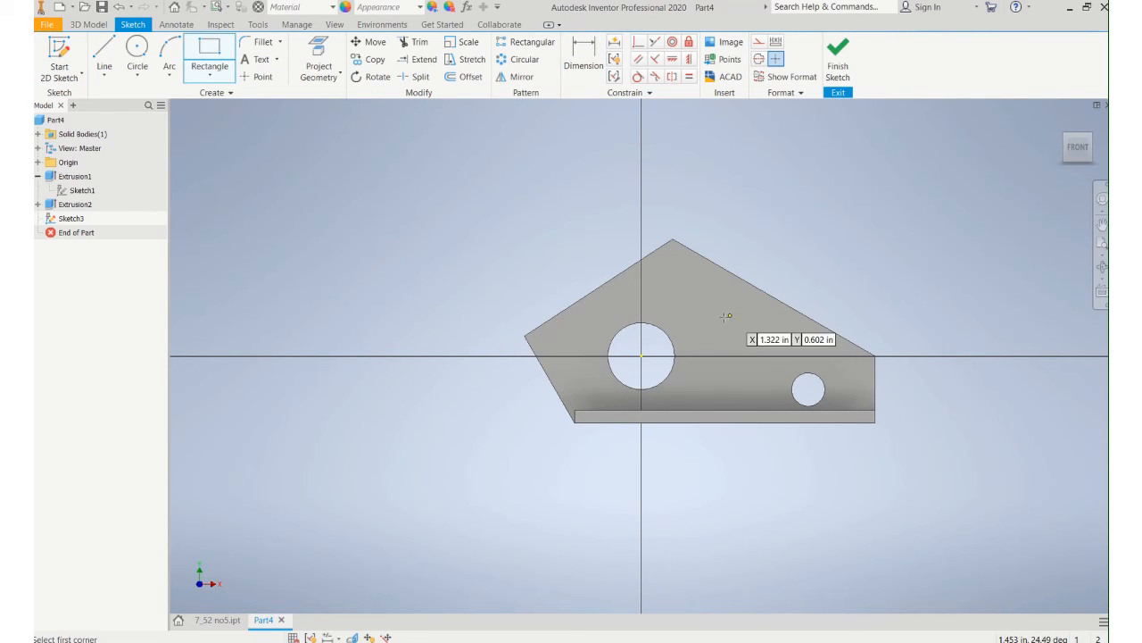
click(699, 318)
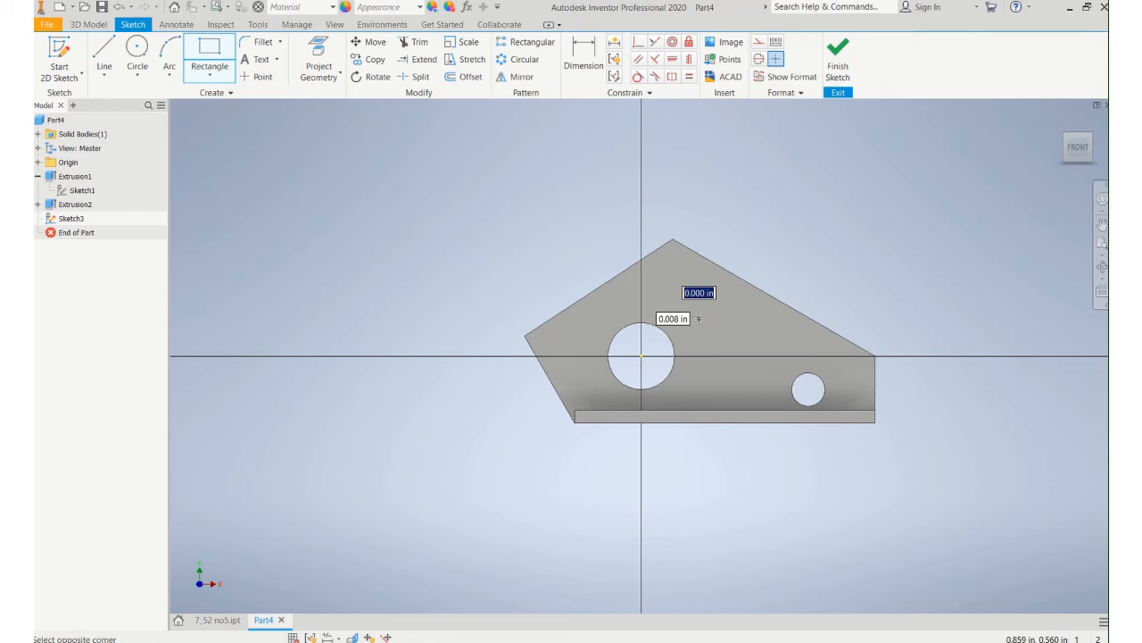
click(762, 335)
Dimension the slot rectangle's width and height, setting them to 1 in and 0.125 in
click(584, 55)
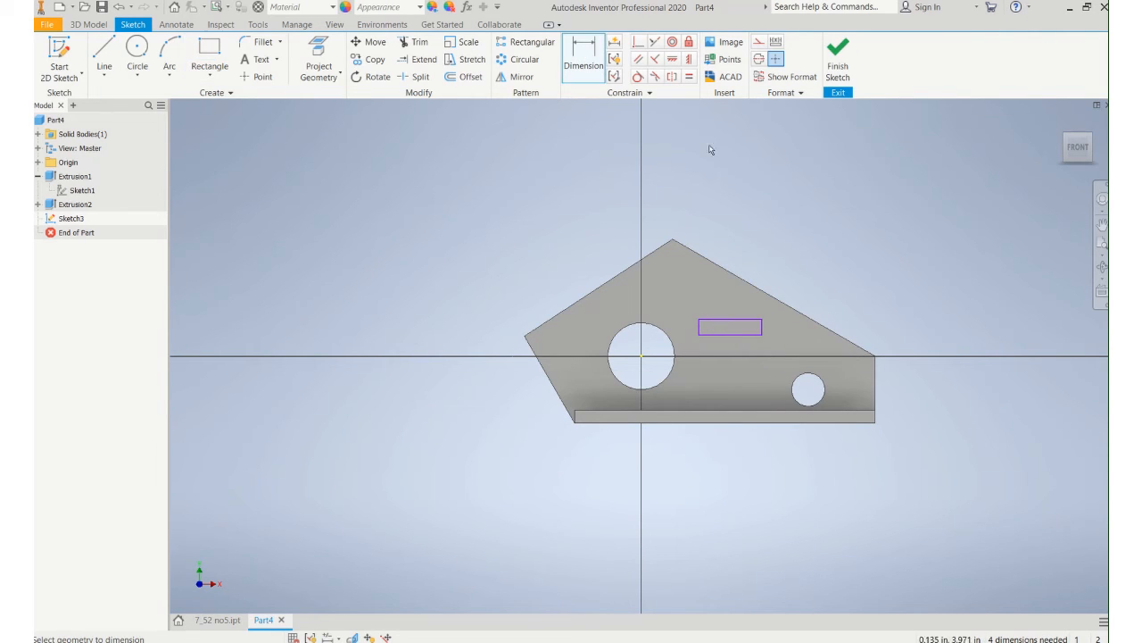
click(735, 320)
click(736, 189)
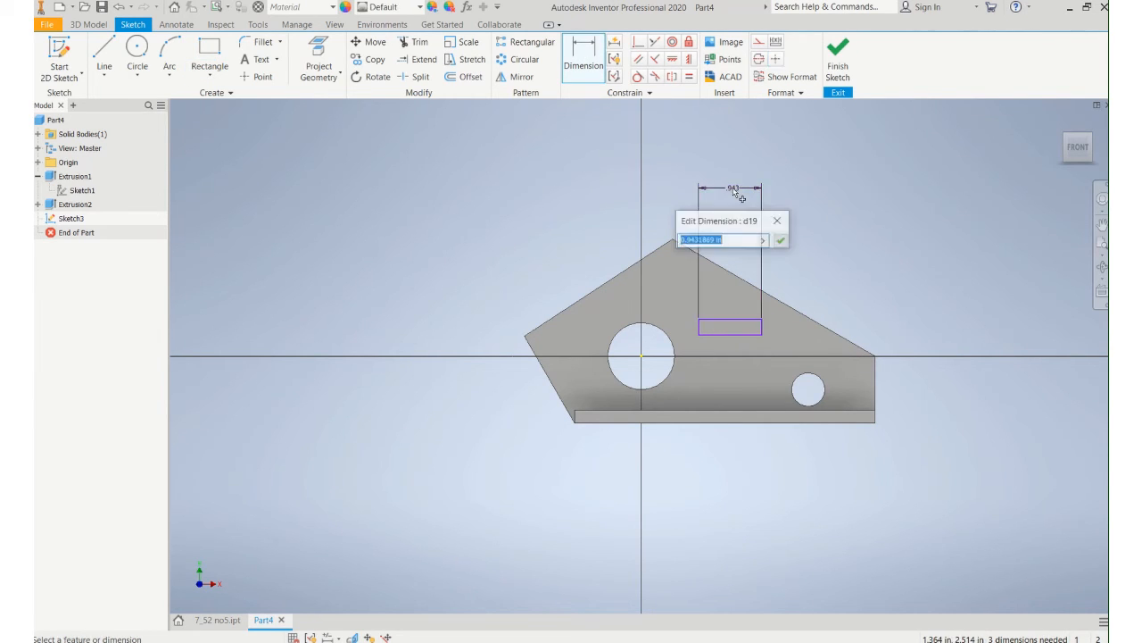
text(1)
key(Return)
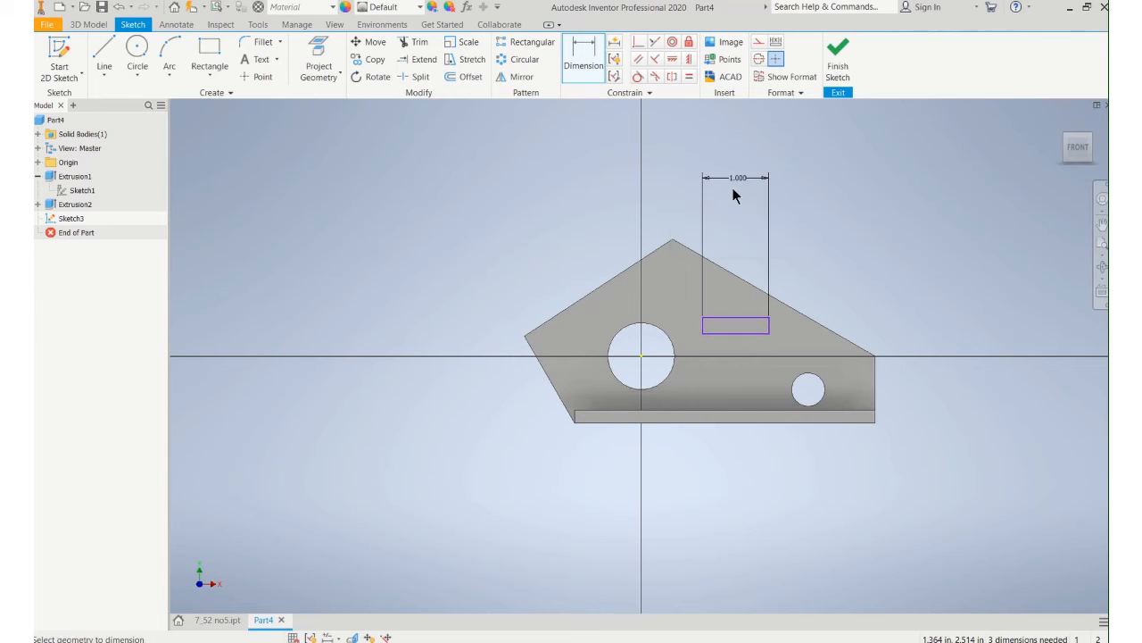
click(768, 326)
click(929, 302)
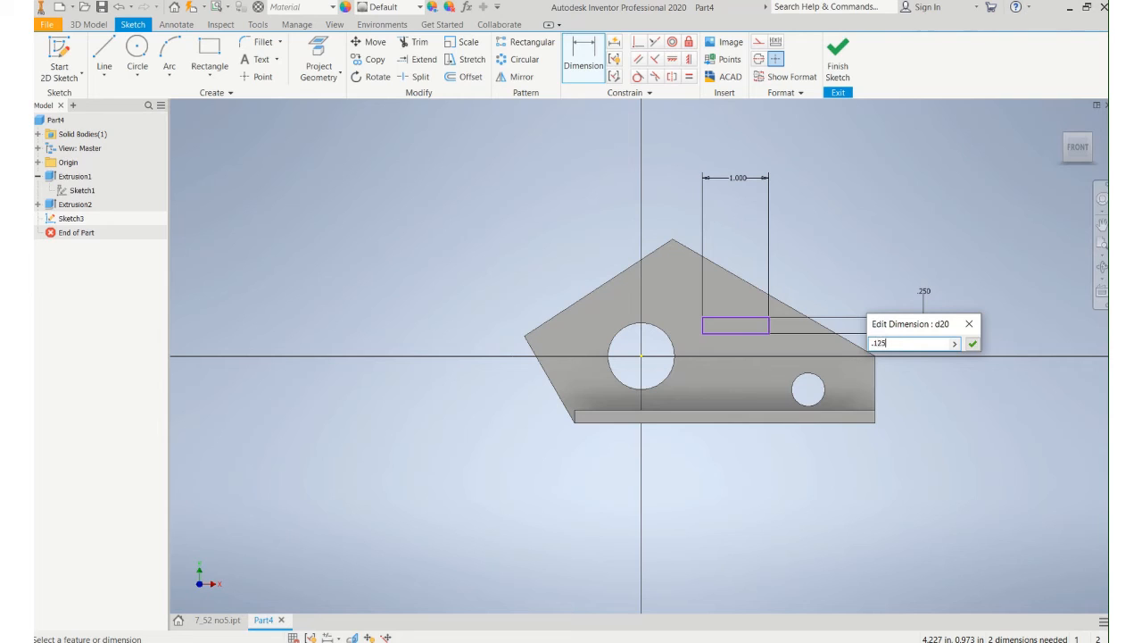
key(Return)
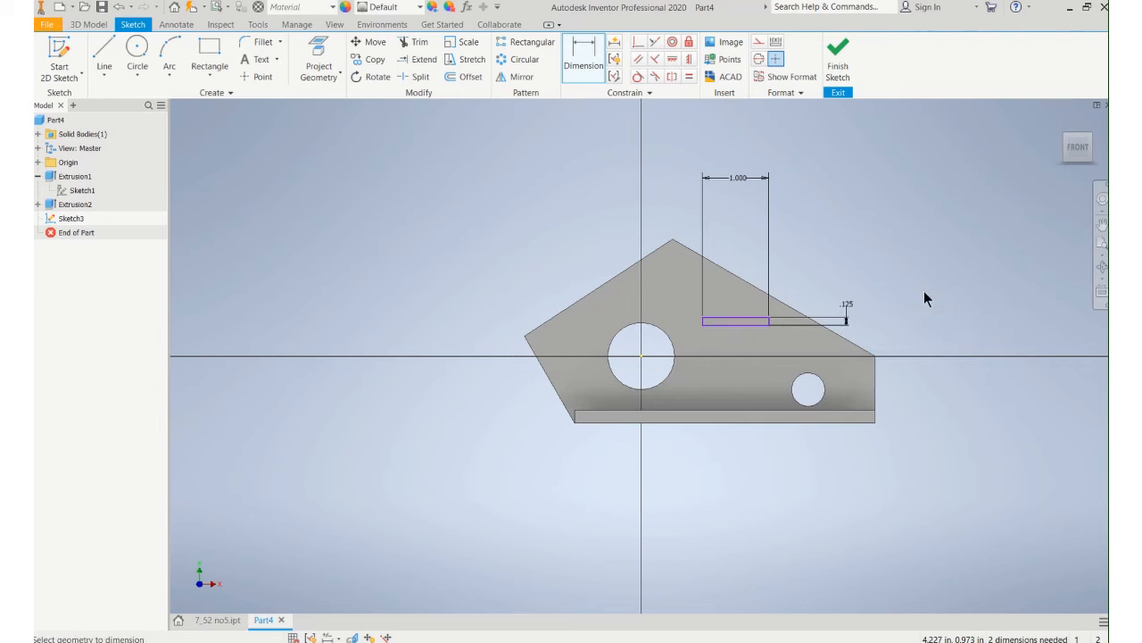
Position the slot rectangle 1.5 in from the plate's right edge and 1.5 in above its bottom edge, and finish the sketch
click(876, 403)
click(768, 321)
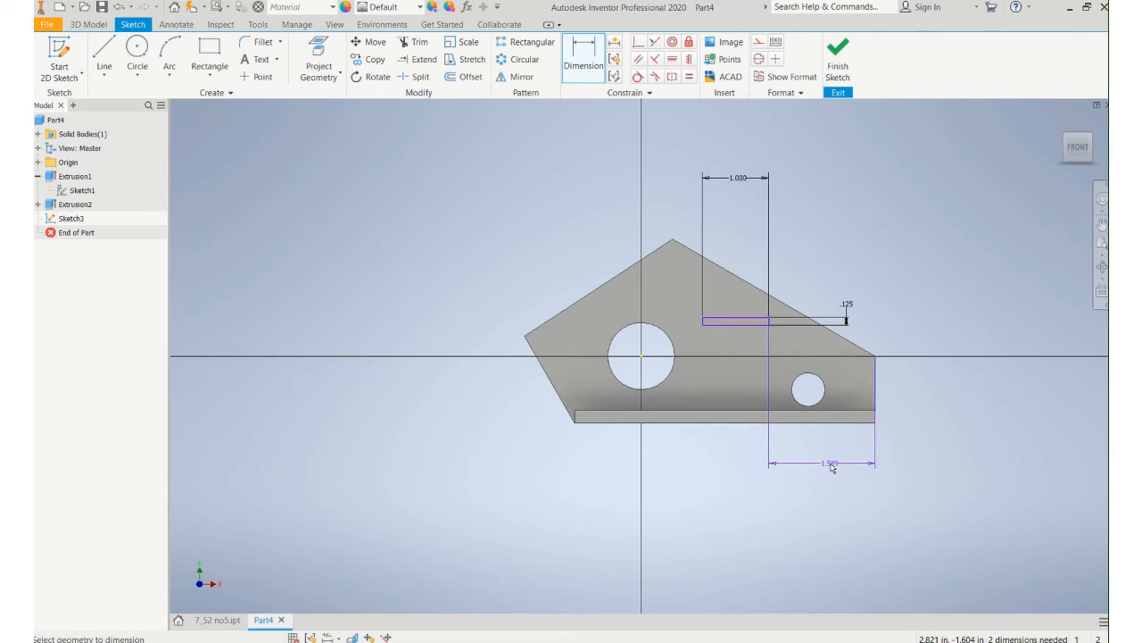
click(832, 465)
text(1.5)
key(Return)
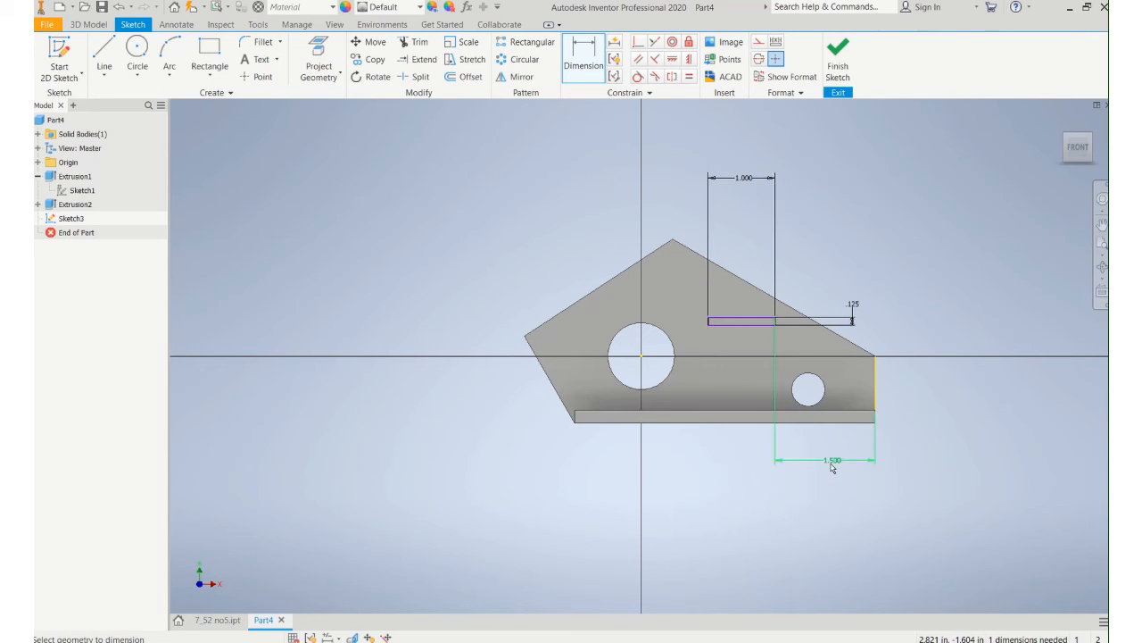
click(760, 376)
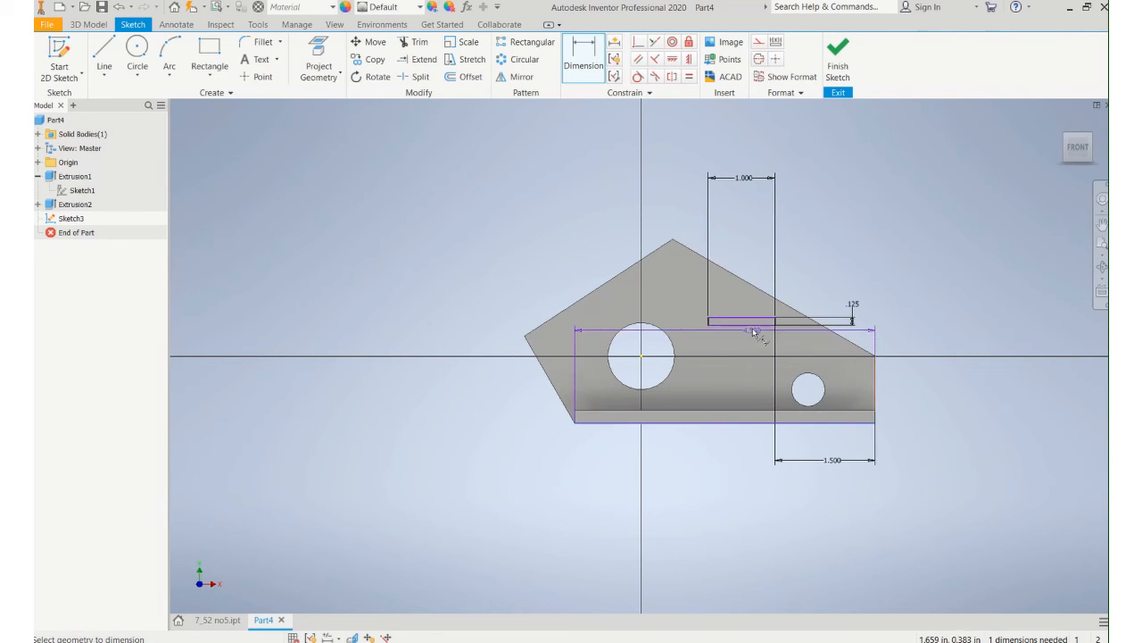
click(753, 327)
click(933, 389)
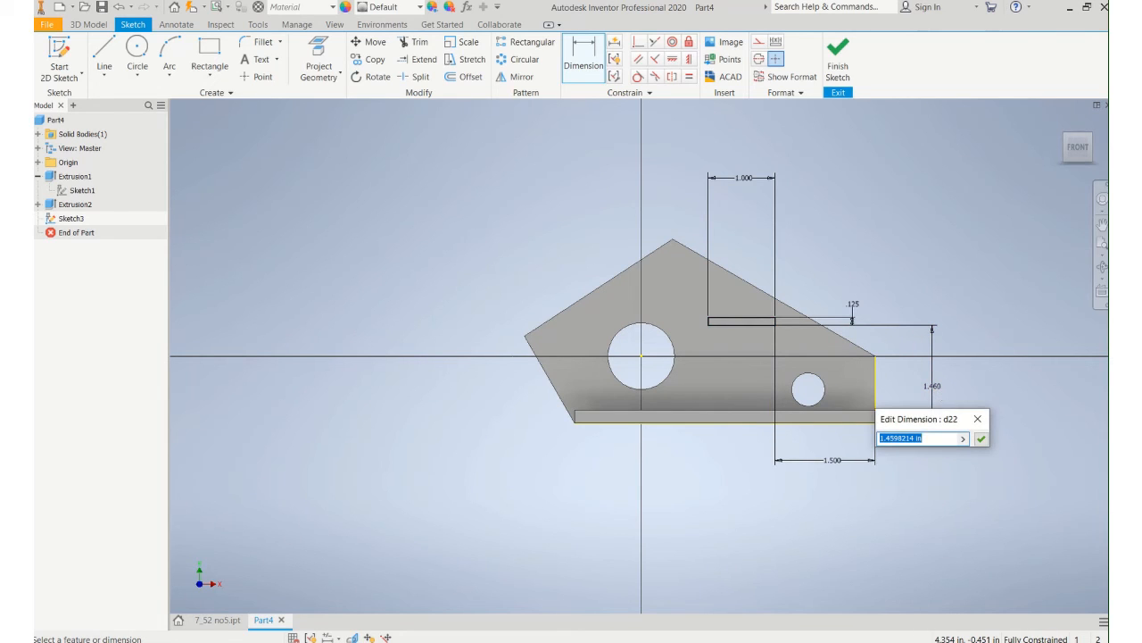
text(1.5)
key(Return)
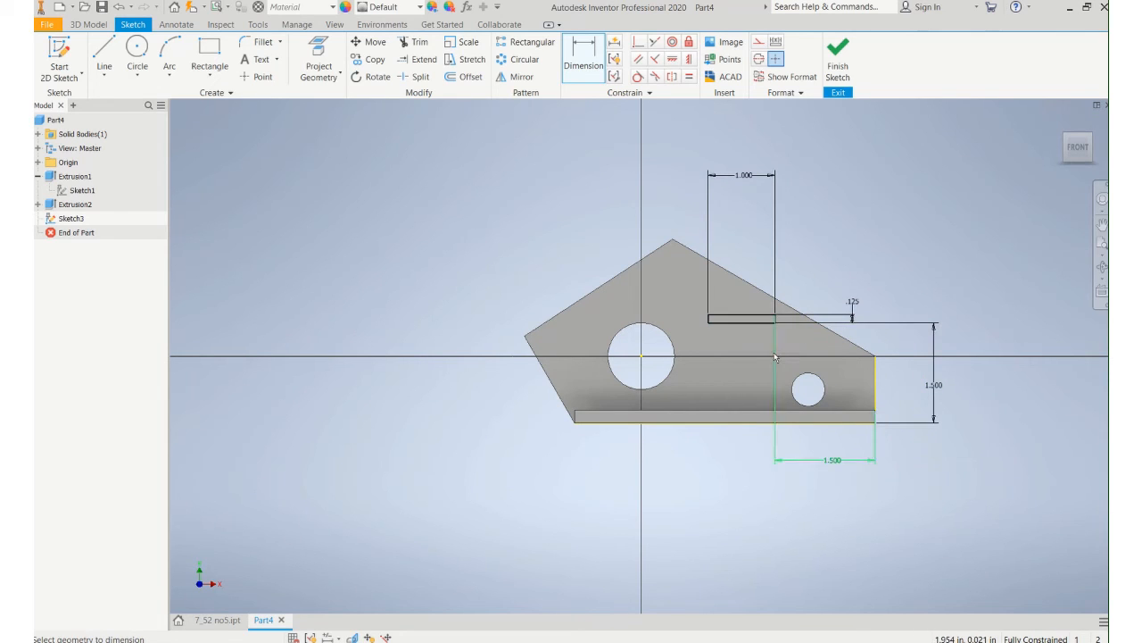
click(848, 49)
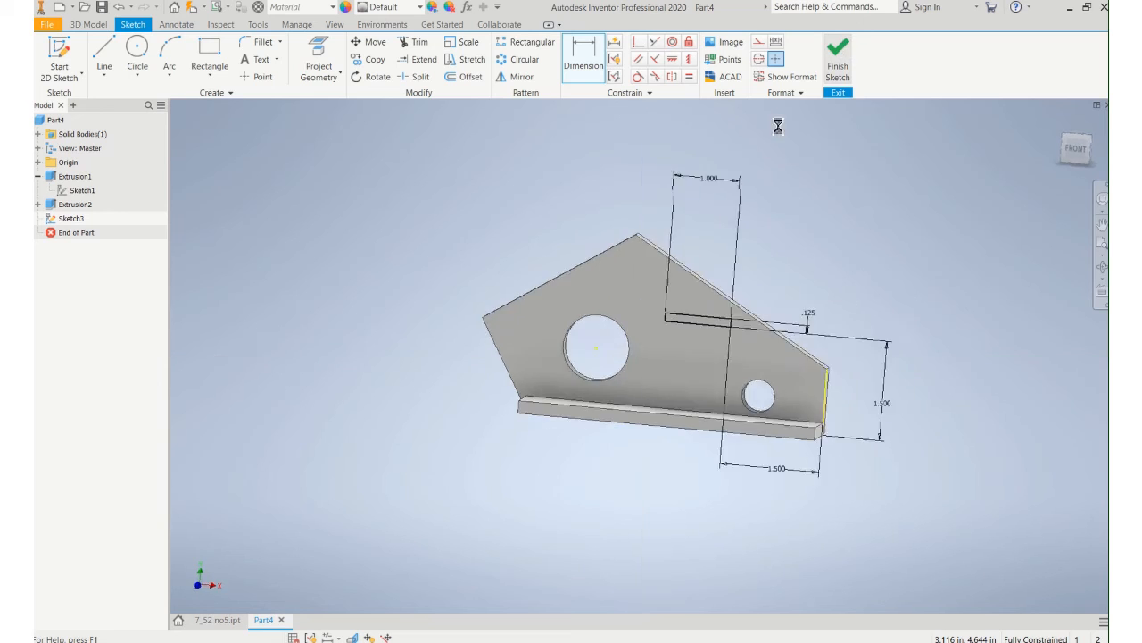
Extrude the slot rectangle as a cut through all of the plate
click(104, 53)
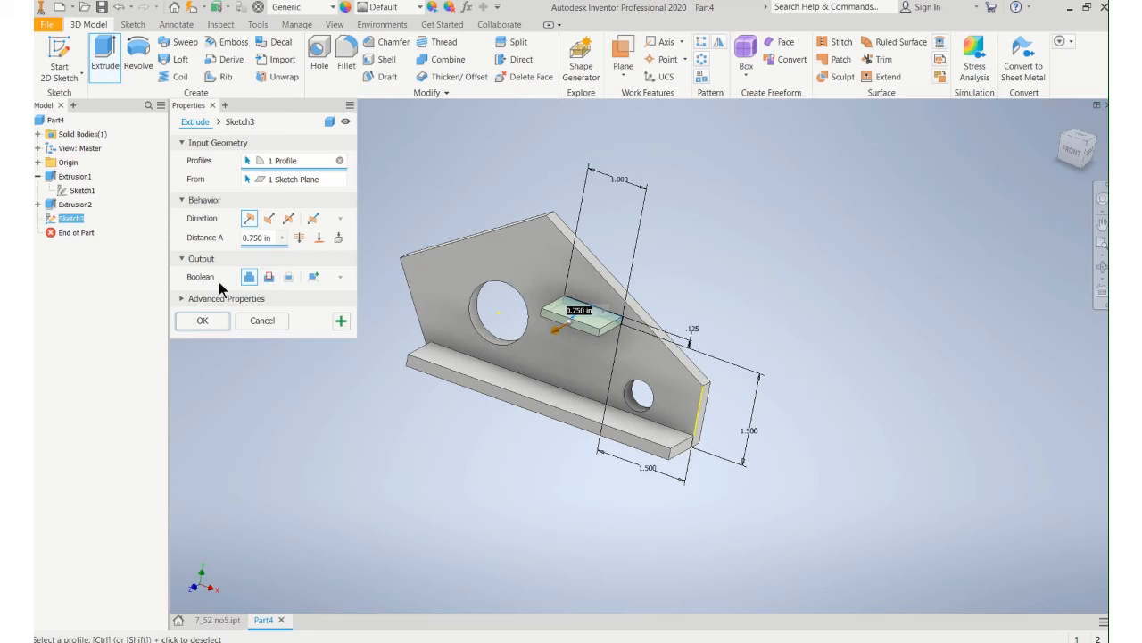
click(268, 278)
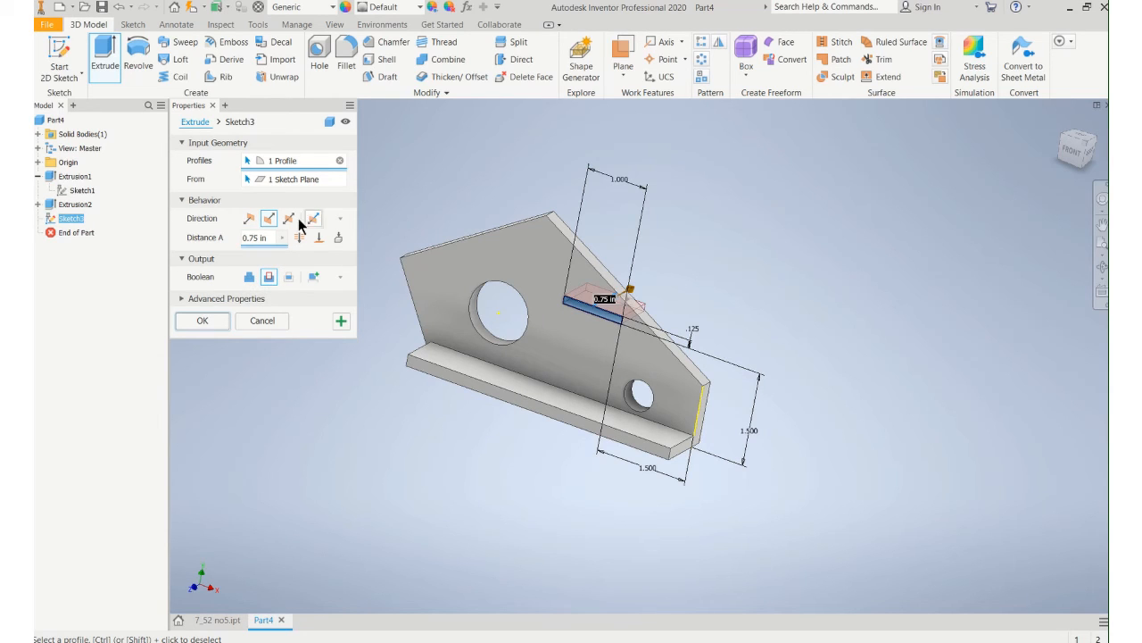
click(300, 237)
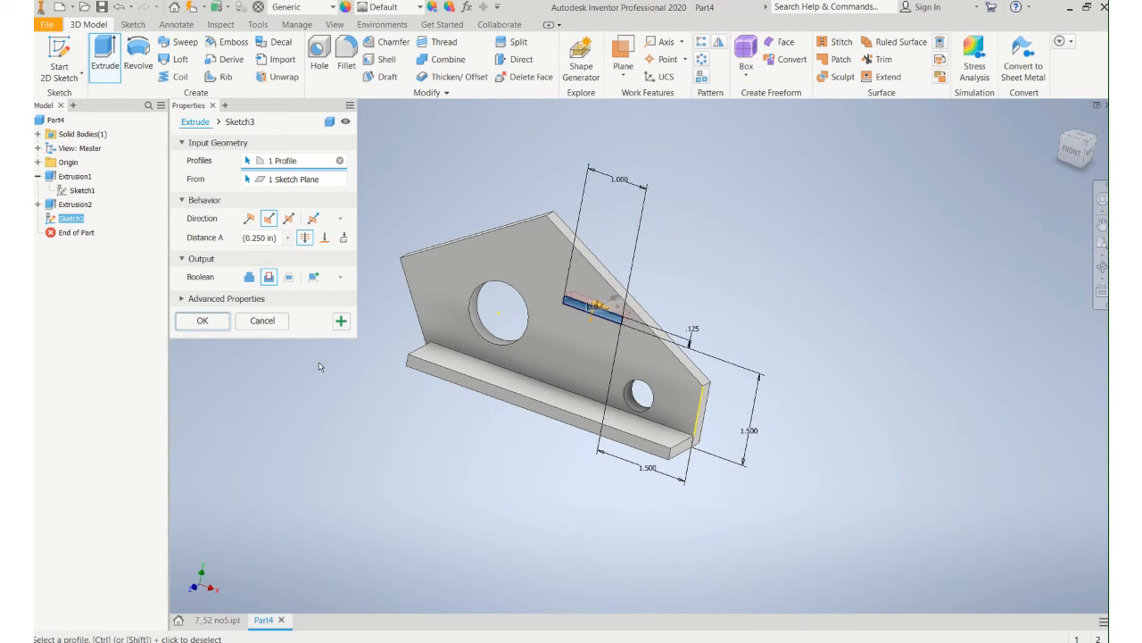
click(204, 323)
Start a sketch on the plate's front face and draw a 0.375 in diameter circle below the top corner
middle_drag(475, 434, 501, 384)
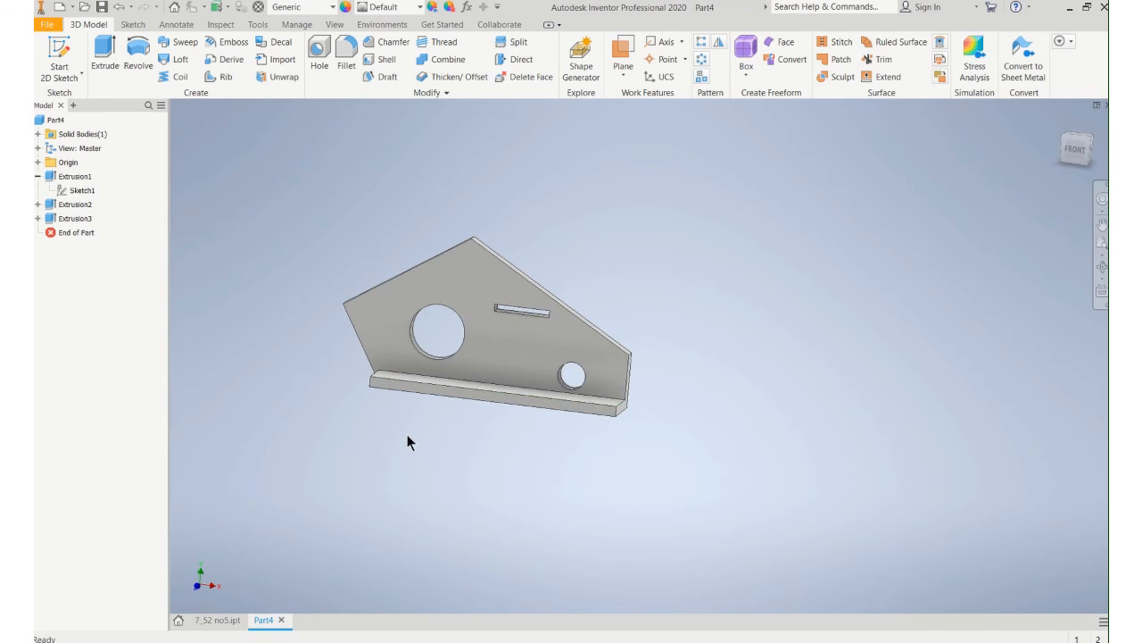
click(77, 56)
click(448, 291)
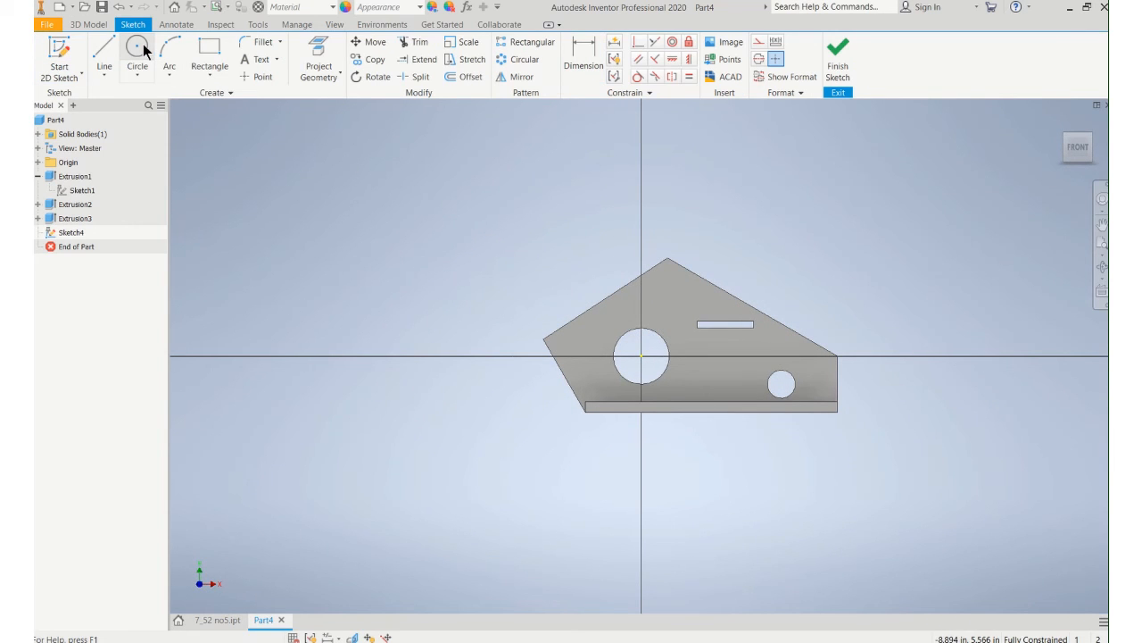
click(143, 44)
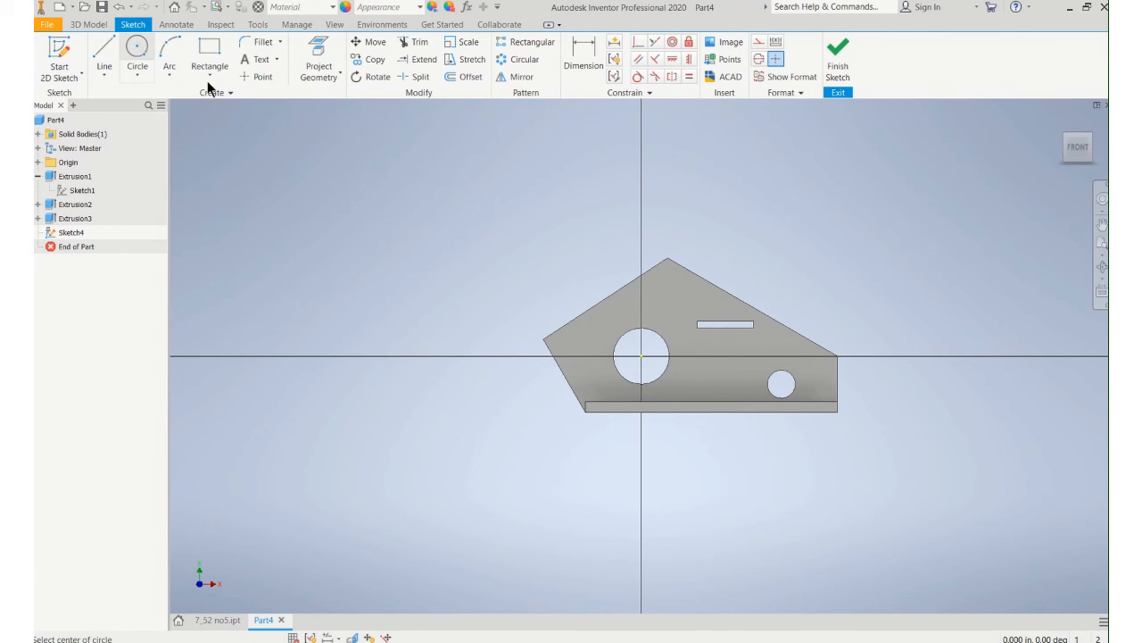
click(668, 290)
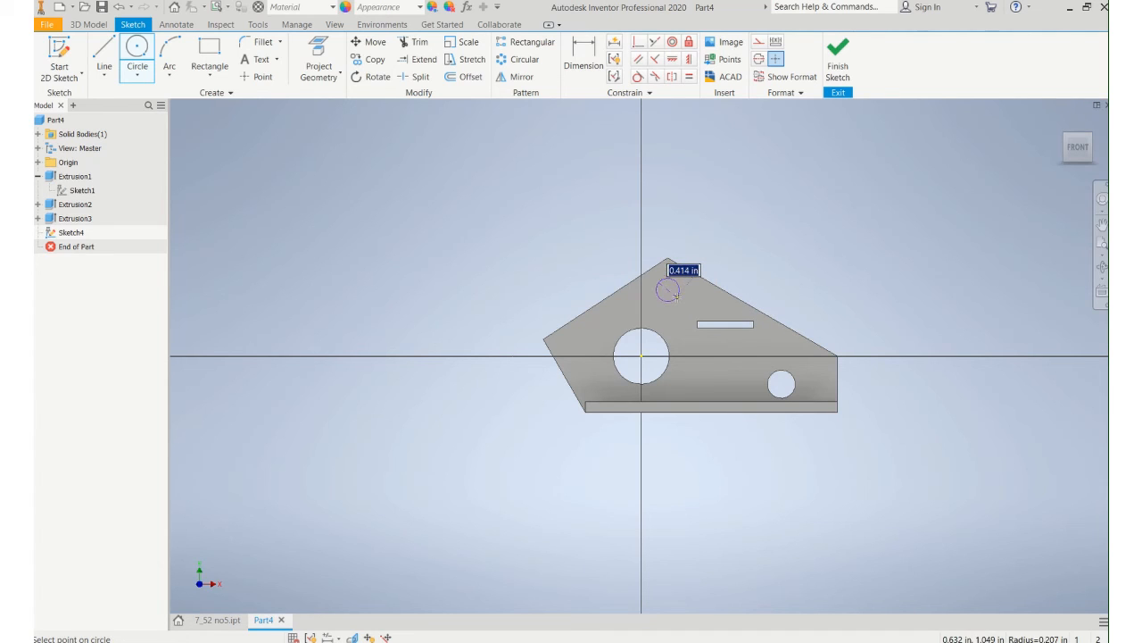
text(.375)
key(Return)
Dimension the small circle's center height above the plate's bottom edge and set it to 2 in
click(583, 54)
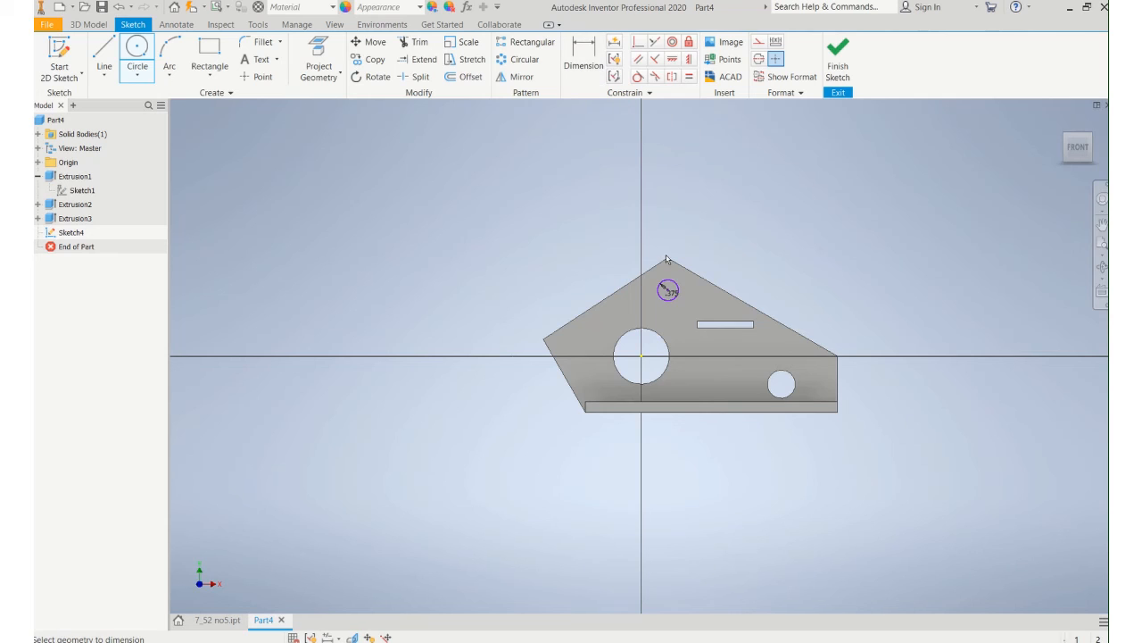
scroll(681, 383, up, 5)
scroll(679, 431, down, 4)
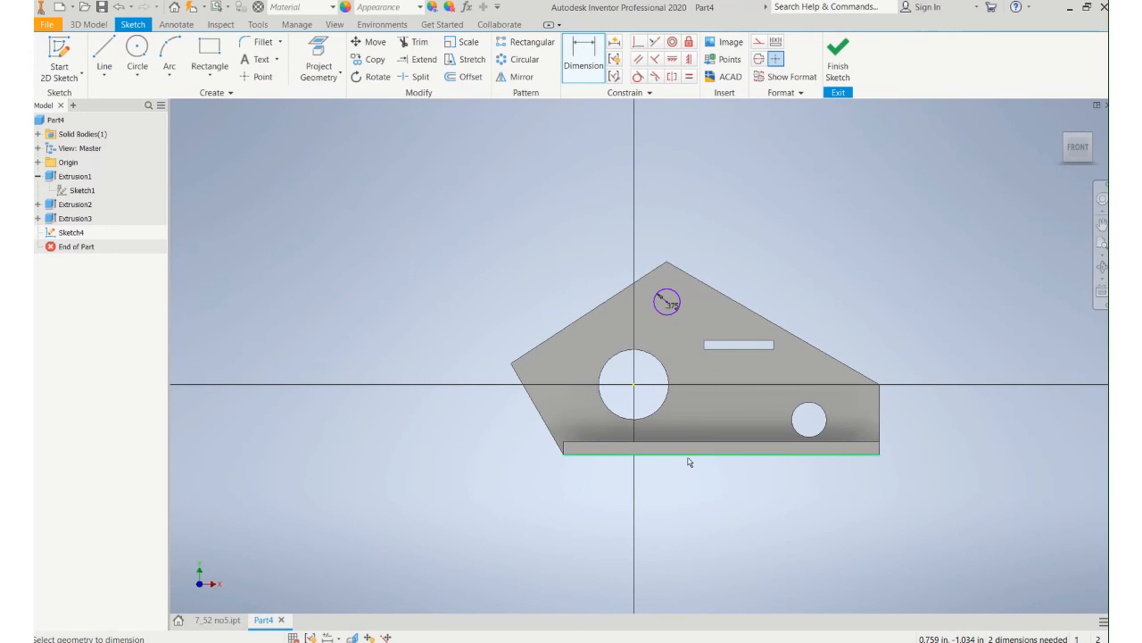
click(669, 301)
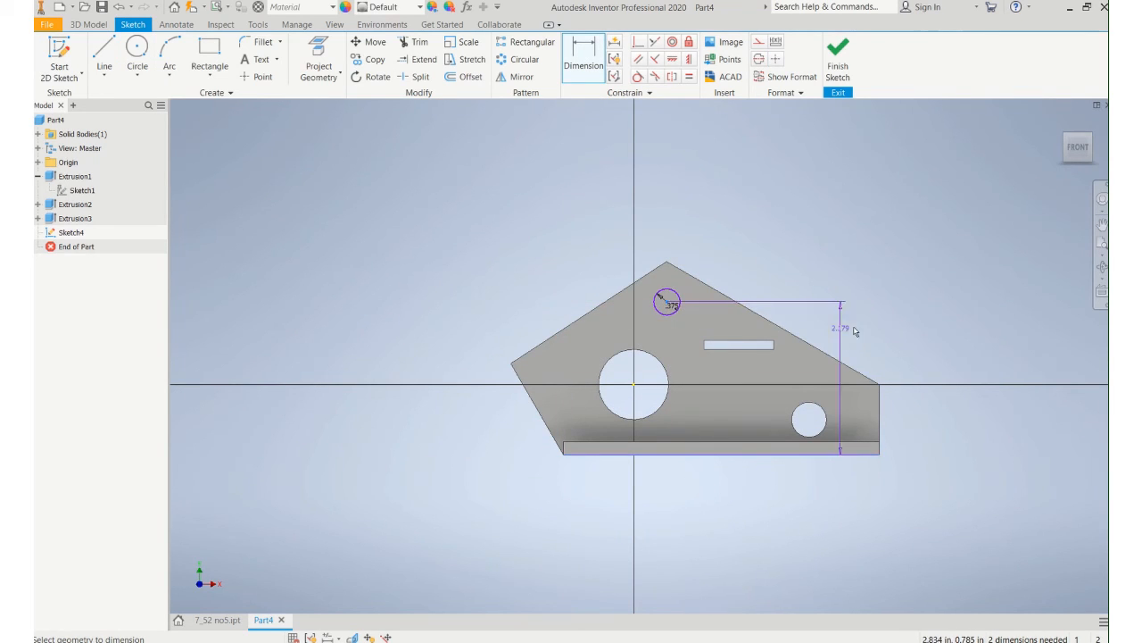
click(915, 365)
text(2)
key(Return)
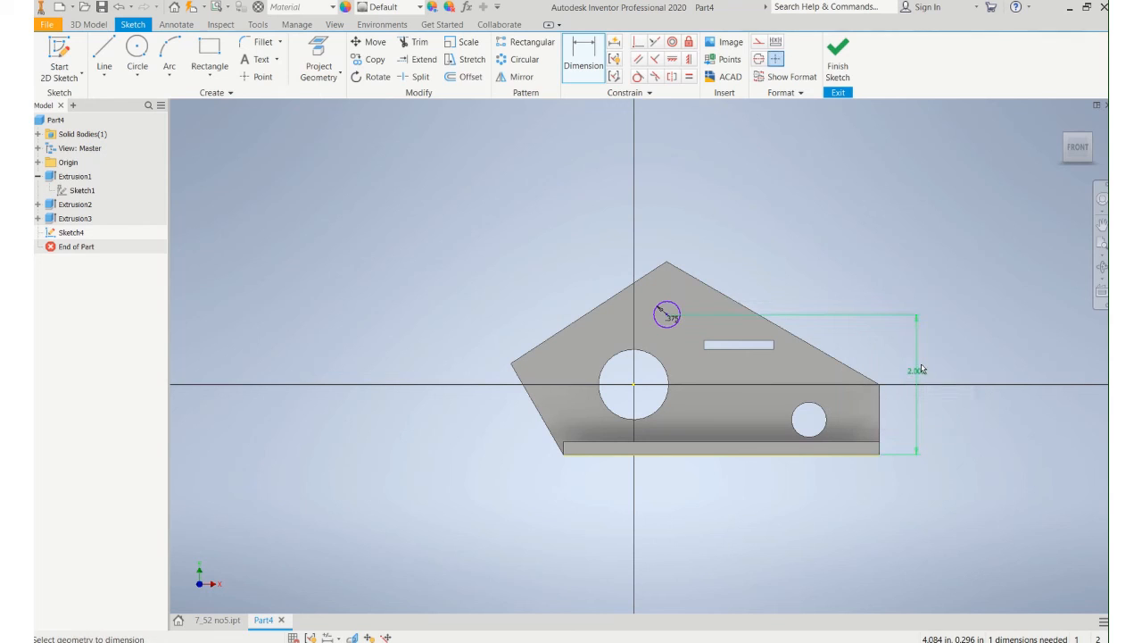
Dimension the small circle's center 3 in from the plate's right edge and finish the sketch
click(882, 429)
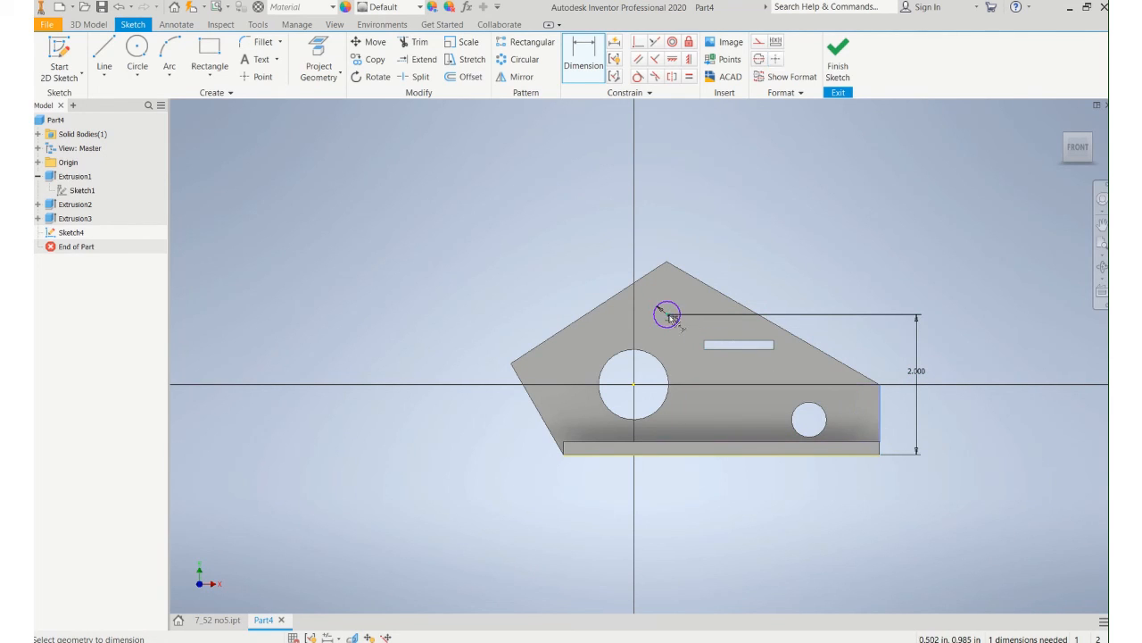
click(660, 311)
click(773, 228)
text(3)
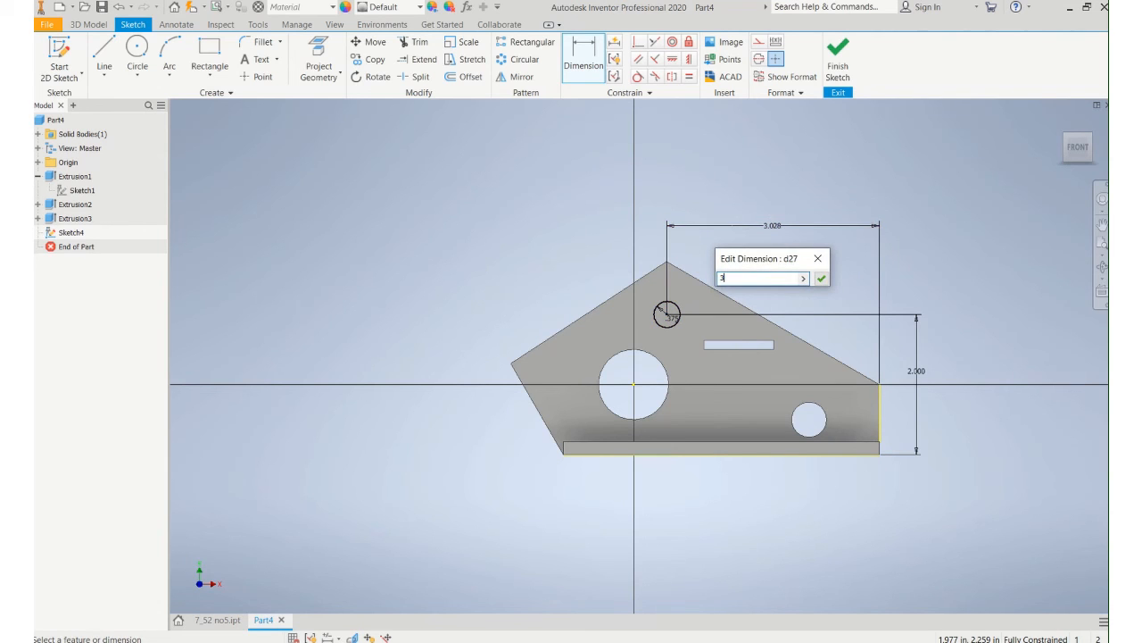
key(Return)
click(835, 48)
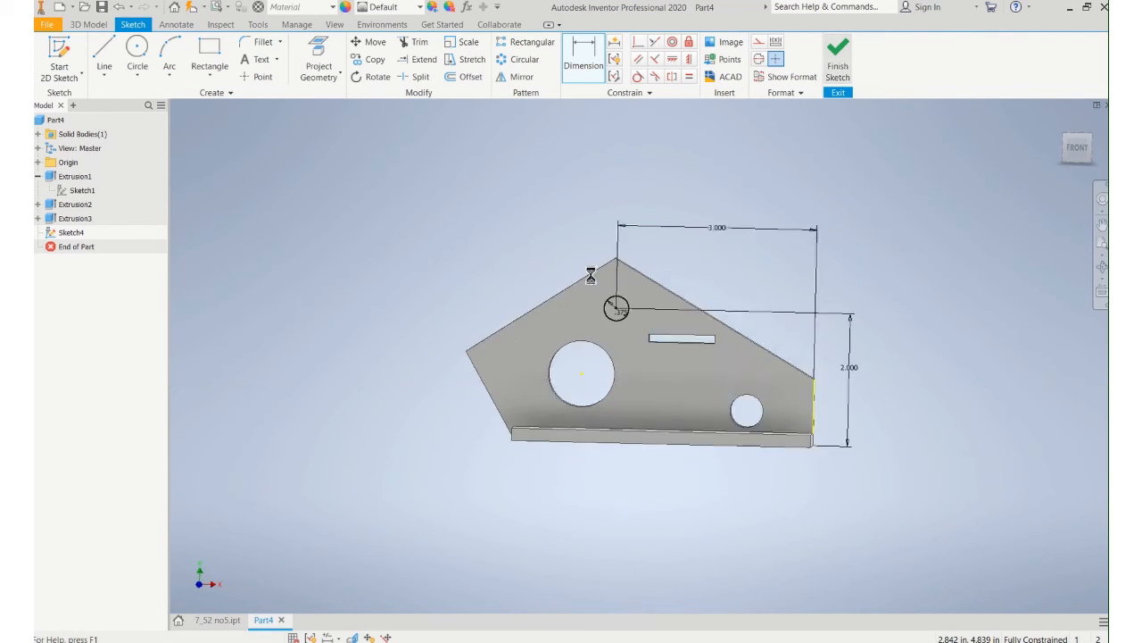
Extrude the 0.375 in circle 0.75 in outward from the plate's front face as a joined pin
click(104, 56)
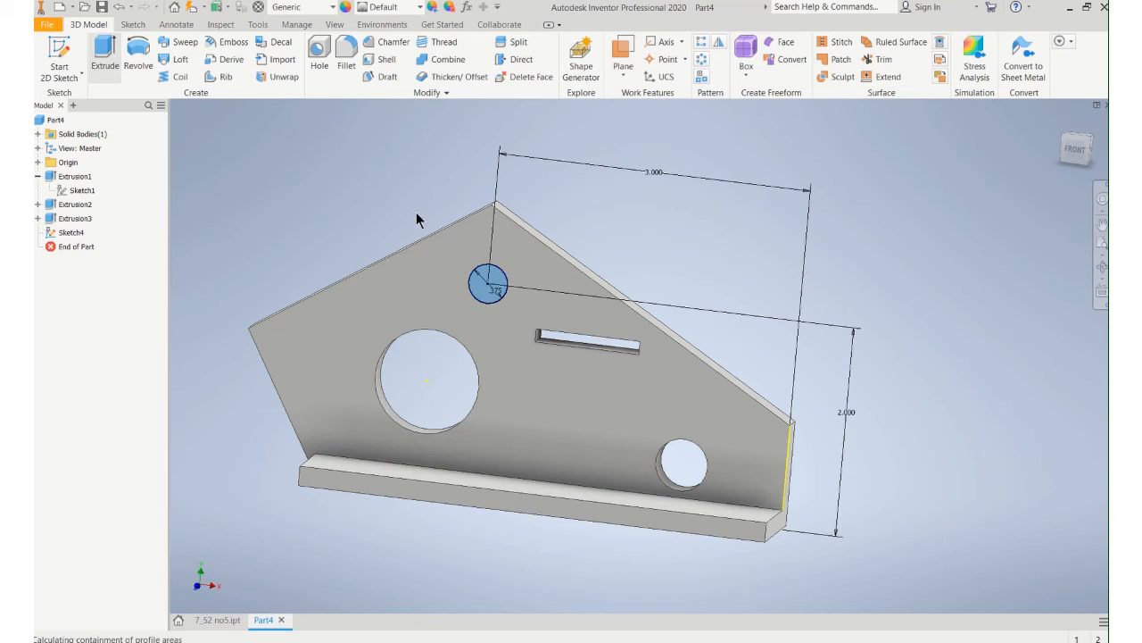
key(F6)
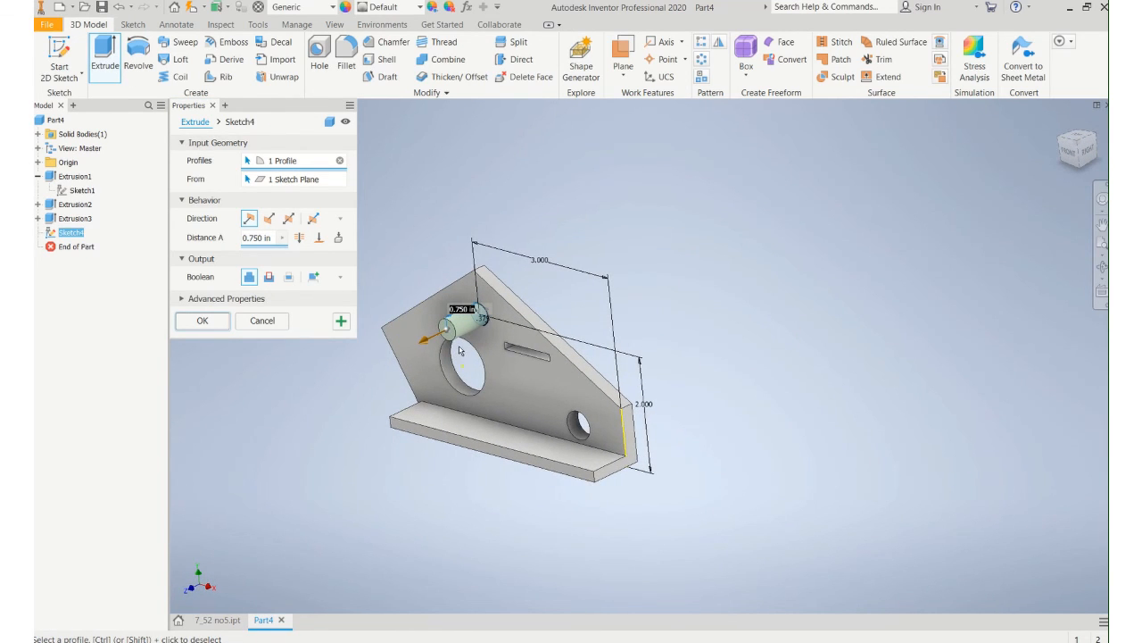
click(212, 319)
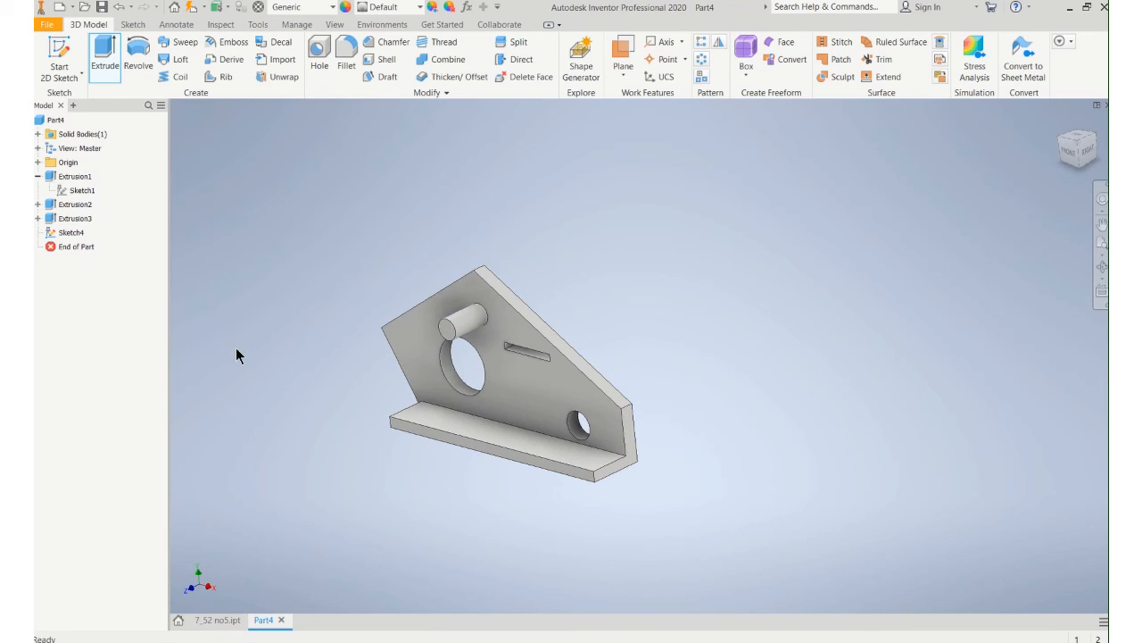
middle_drag(329, 379, 419, 365)
scroll(403, 327, up, 3)
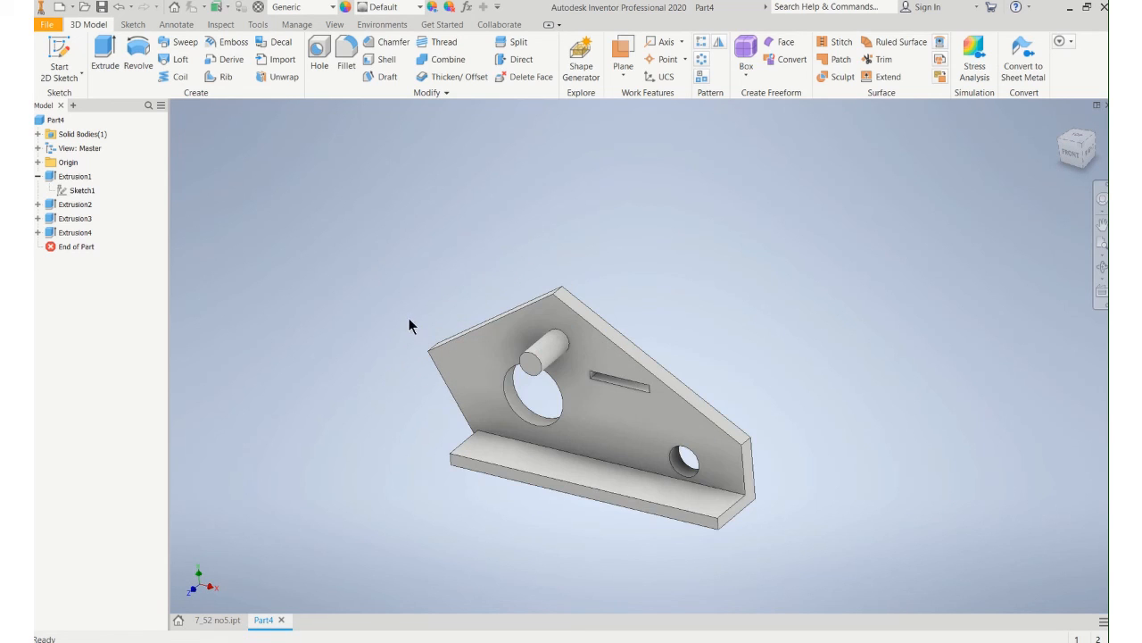
Edit the pin's extrusion and set its distance to 1 in
click(37, 176)
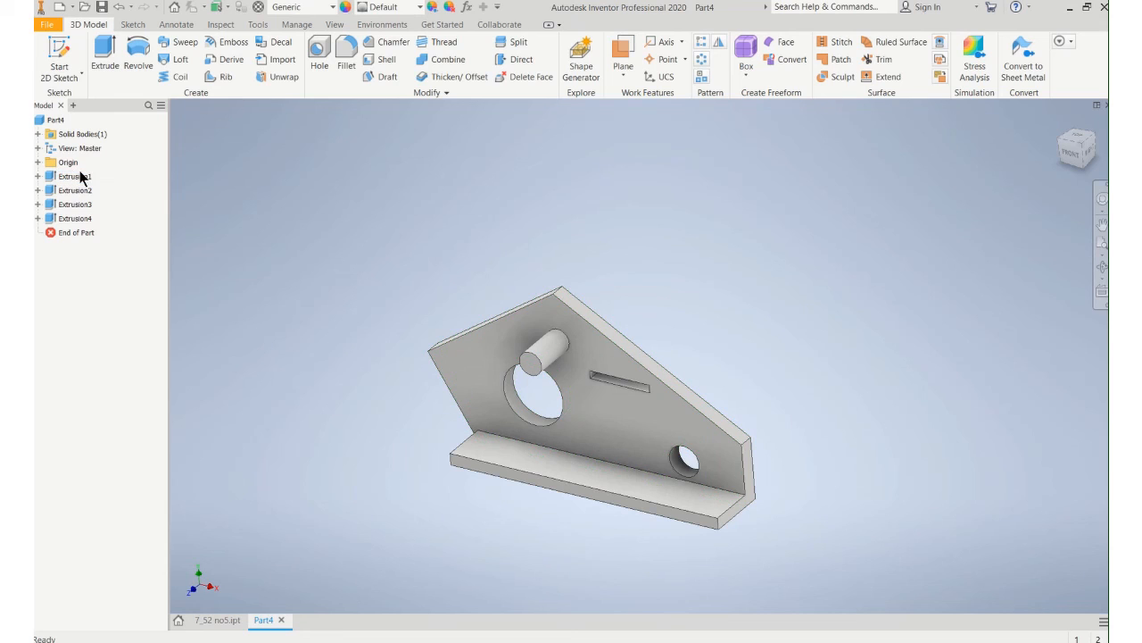
right_click(70, 224)
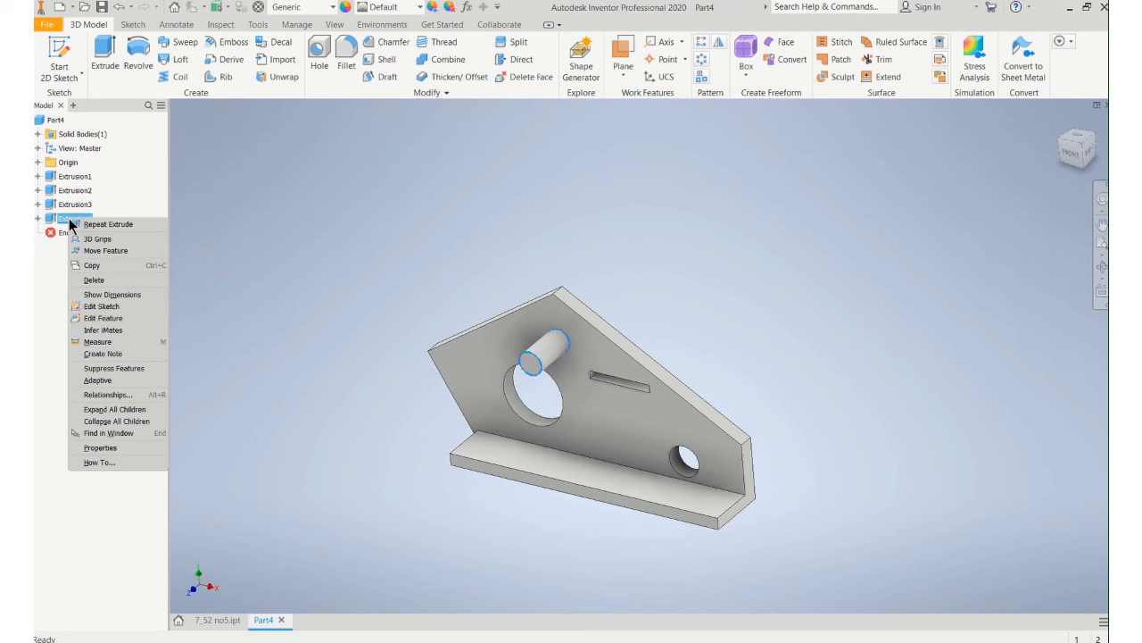
click(88, 318)
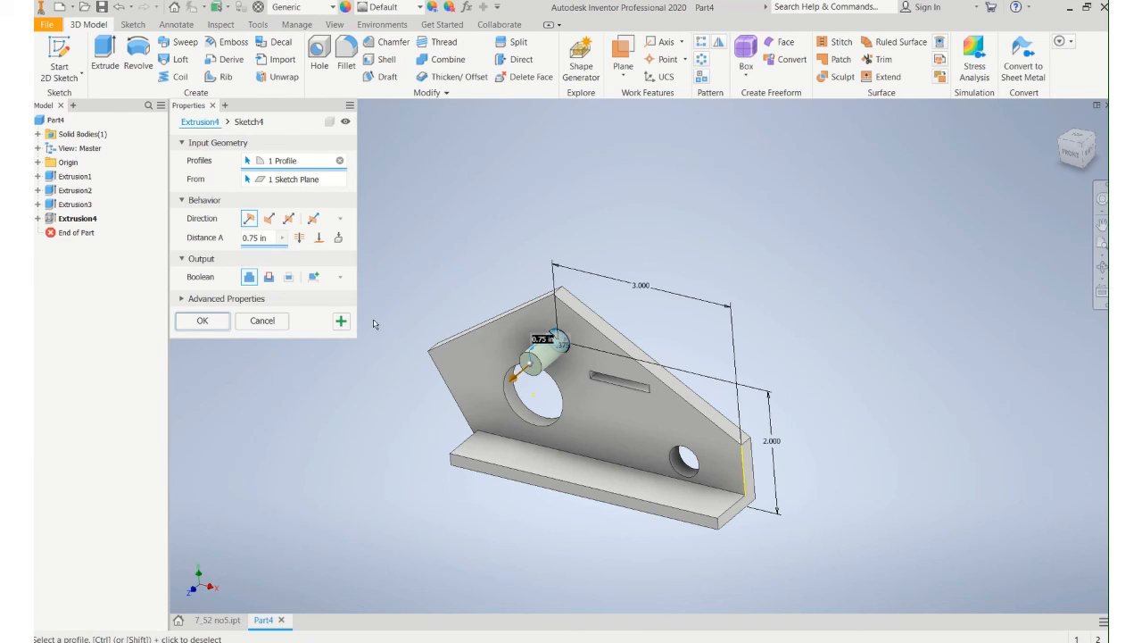
click(255, 238)
text(1)
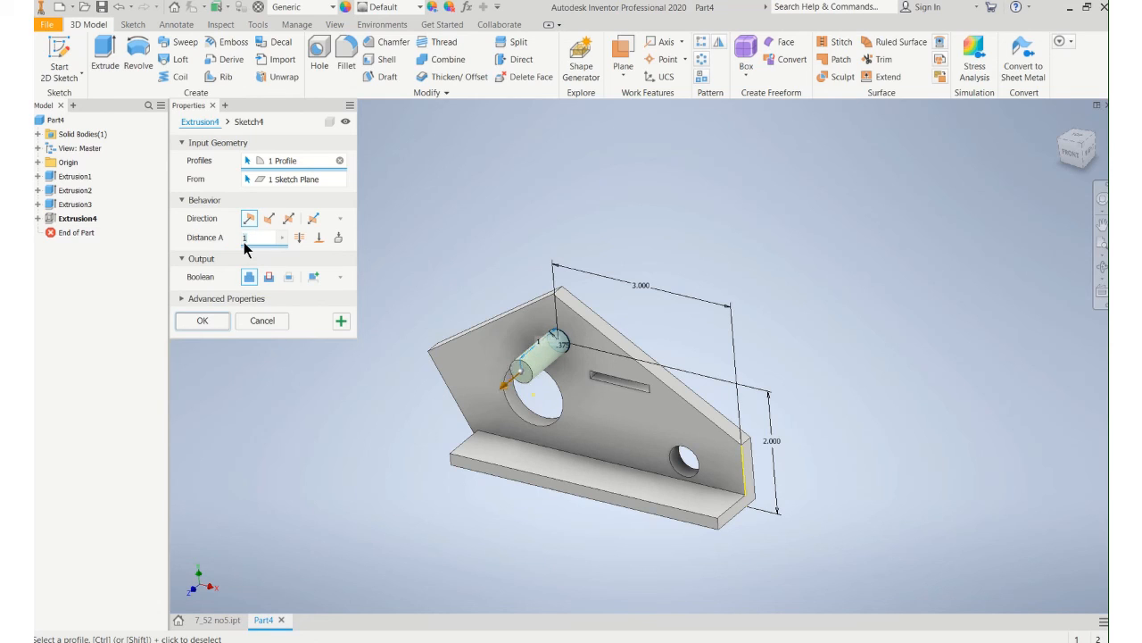
click(203, 320)
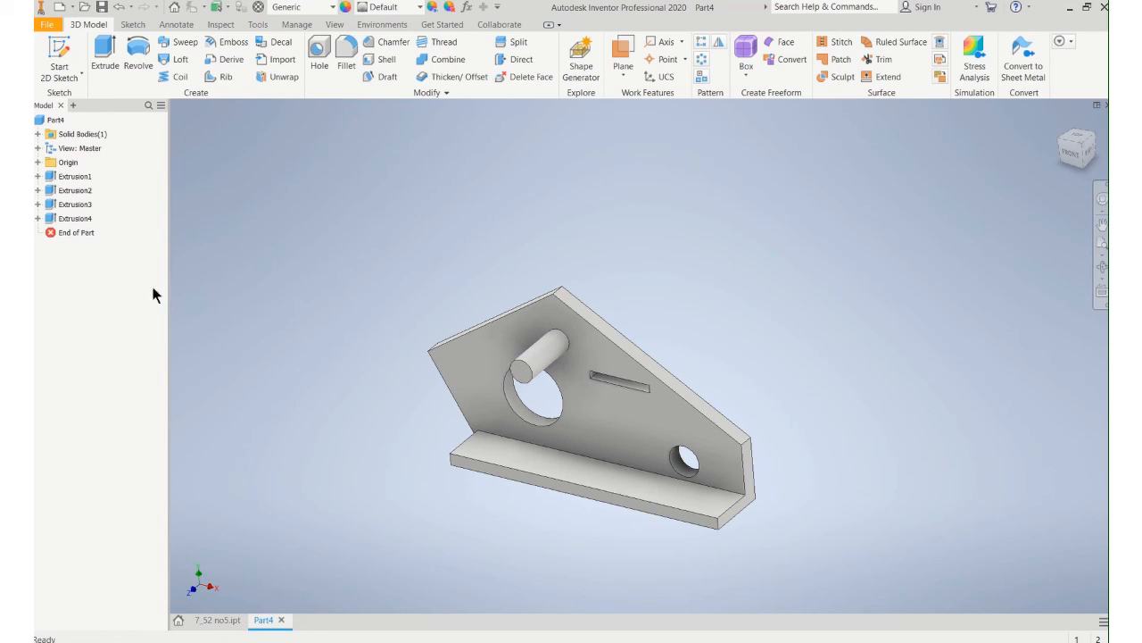
Edit the slot's sketch, set the slot's length to 1.25 in, and finish the sketch
click(38, 205)
click(61, 219)
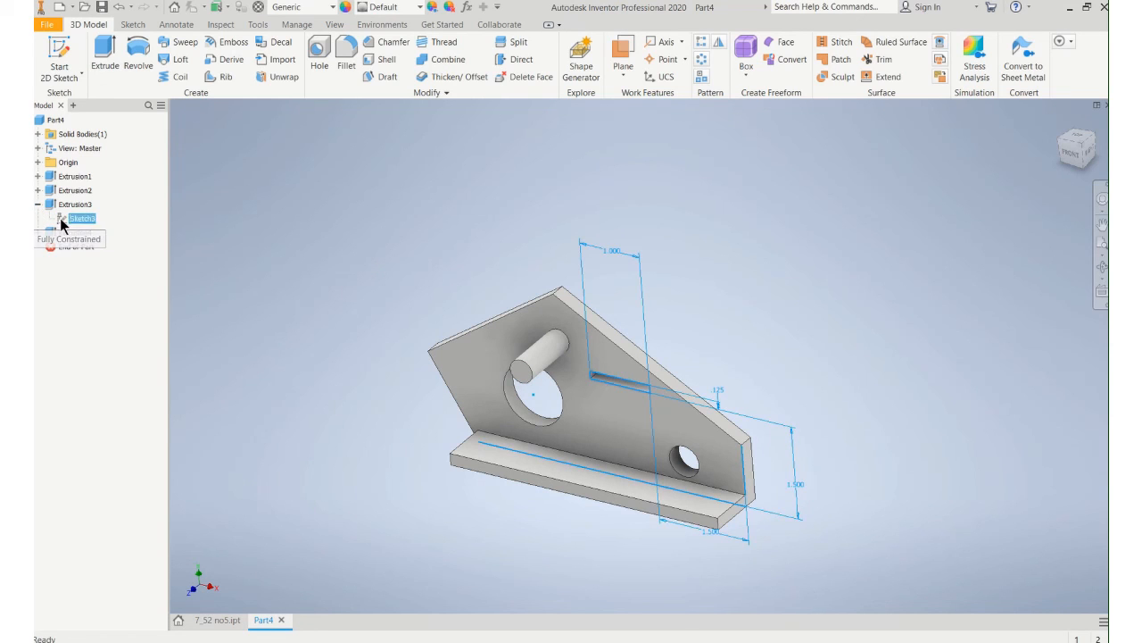
right_click(61, 222)
click(84, 253)
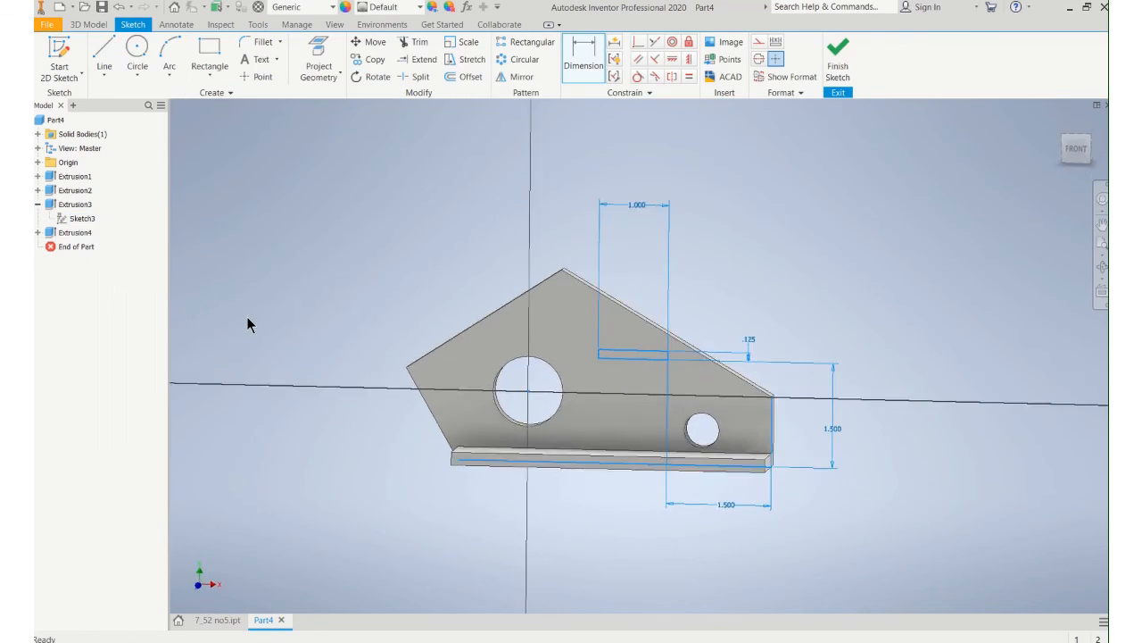
double_click(627, 209)
text(1)
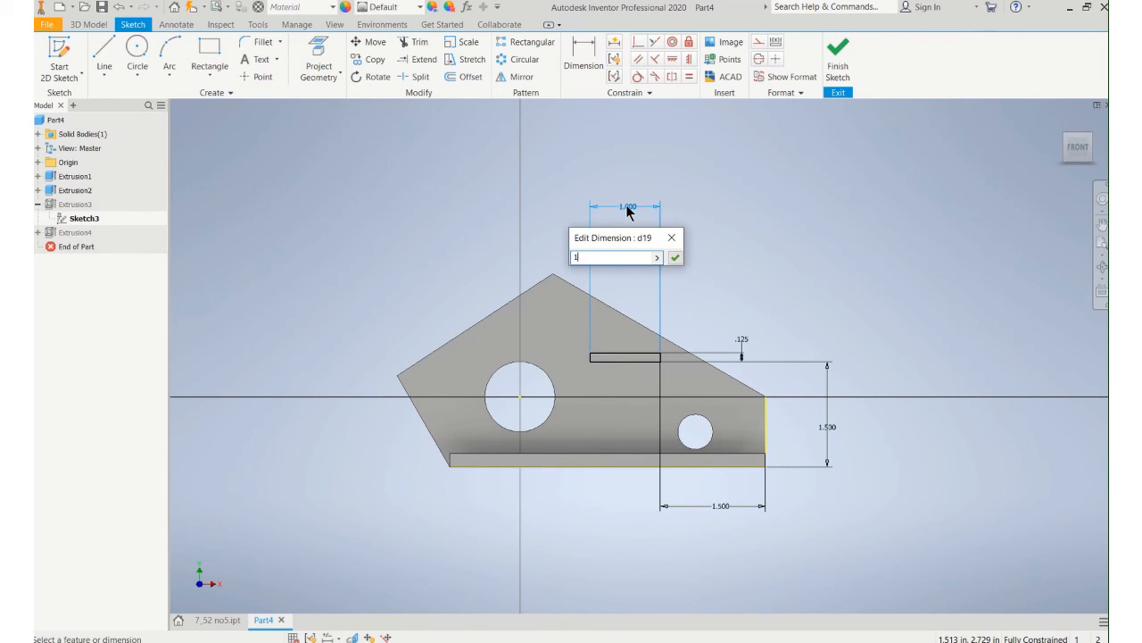
text(.25)
key(Return)
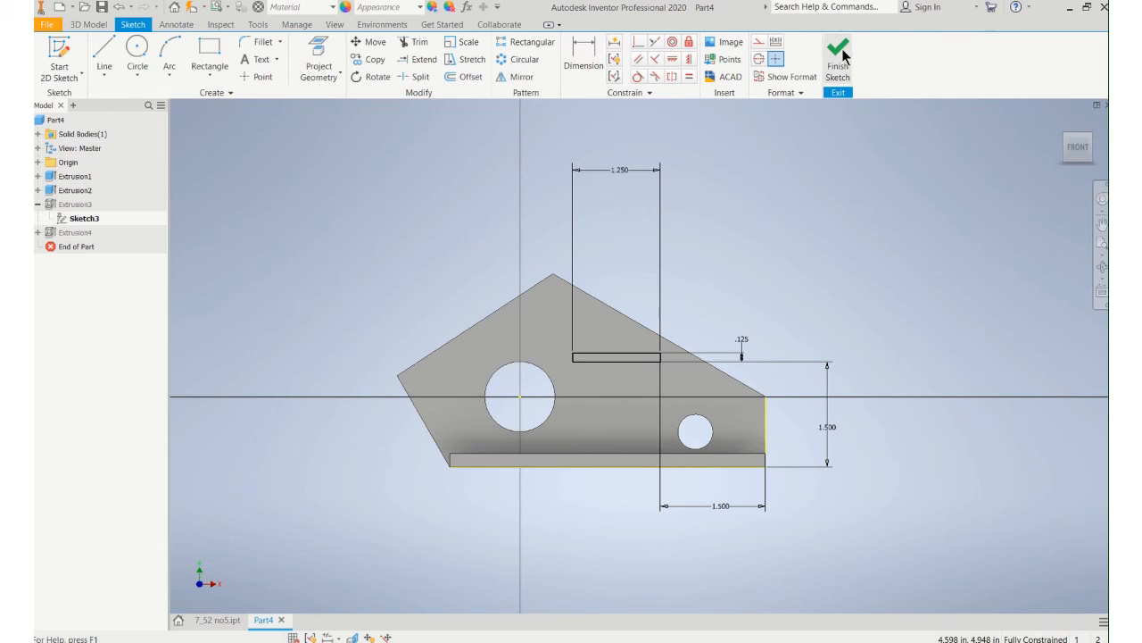
click(841, 55)
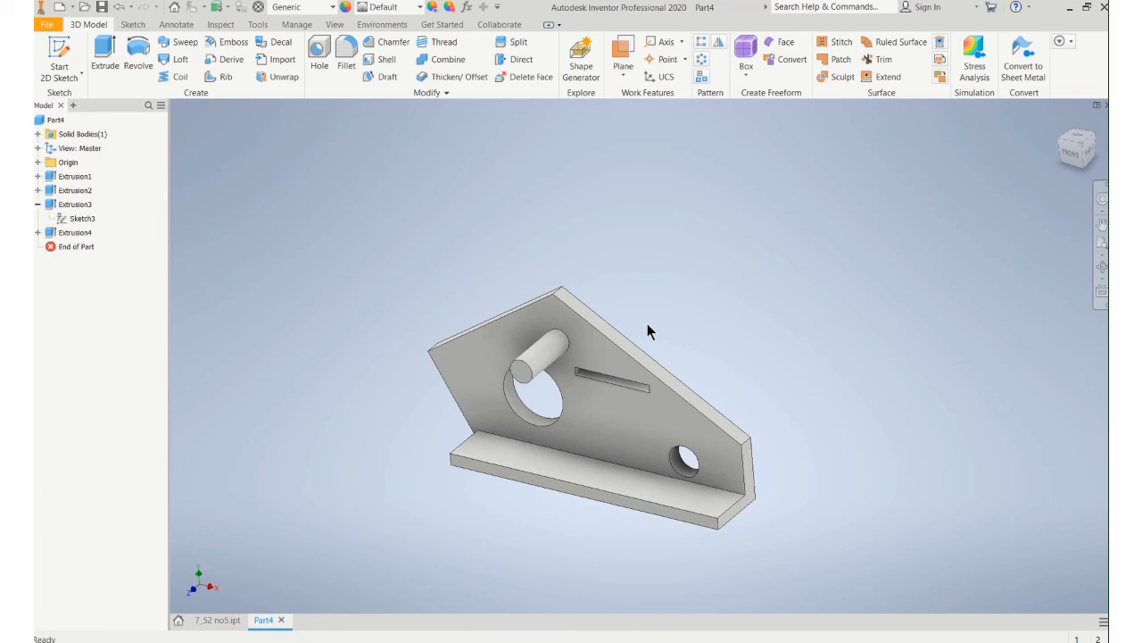
Delete the slot's cut extrusion together with its sketch from the part
middle_drag(629, 325, 617, 274)
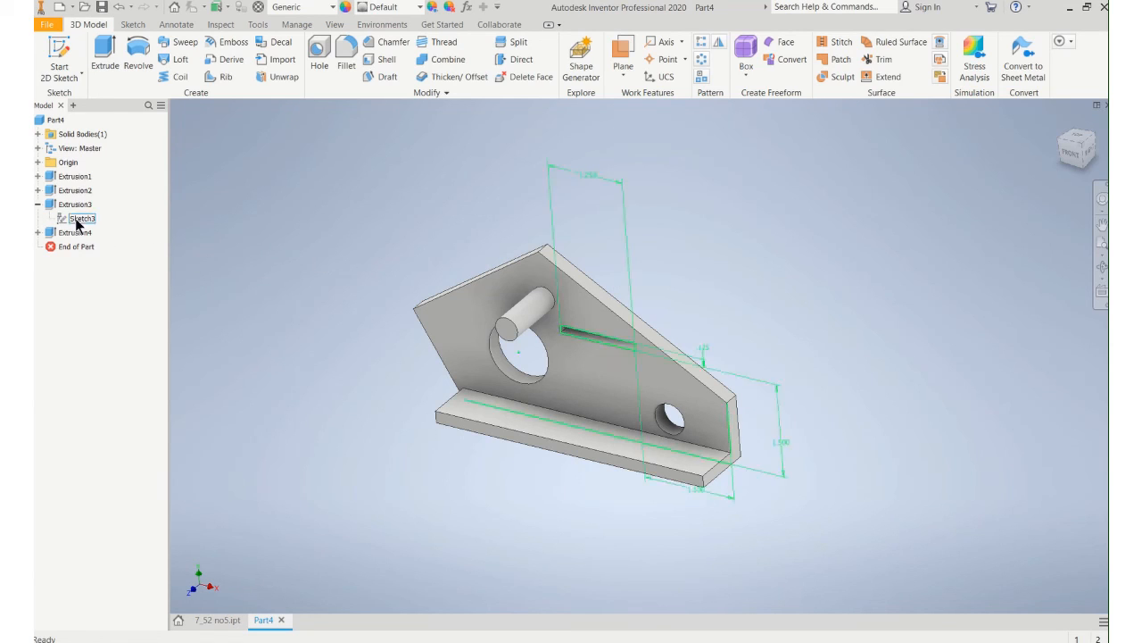
click(37, 206)
right_click(60, 209)
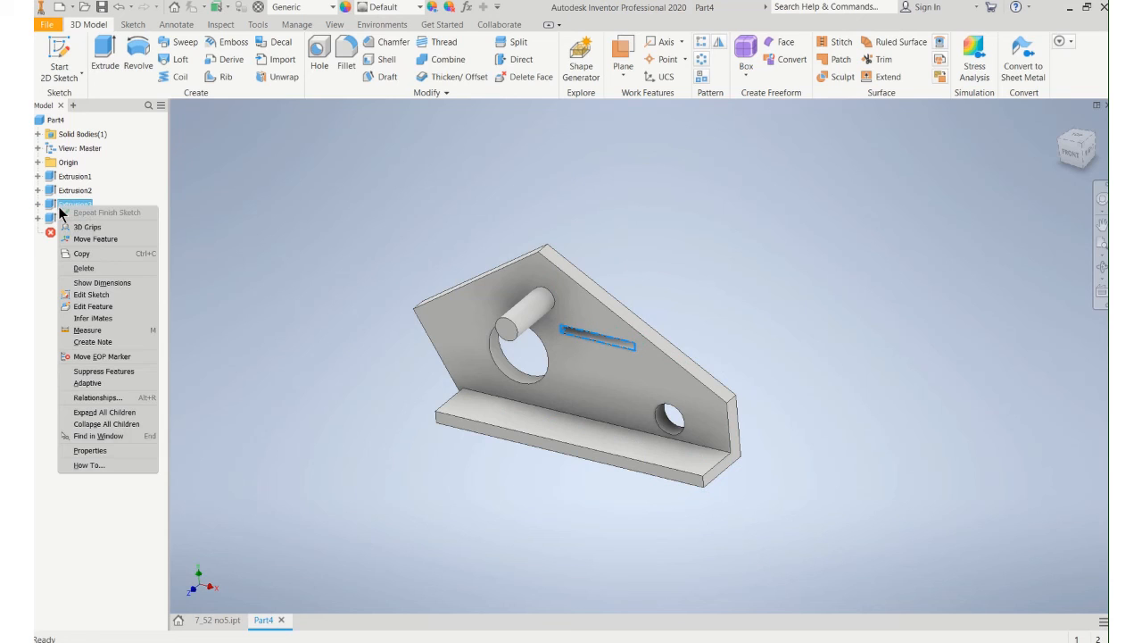
click(79, 268)
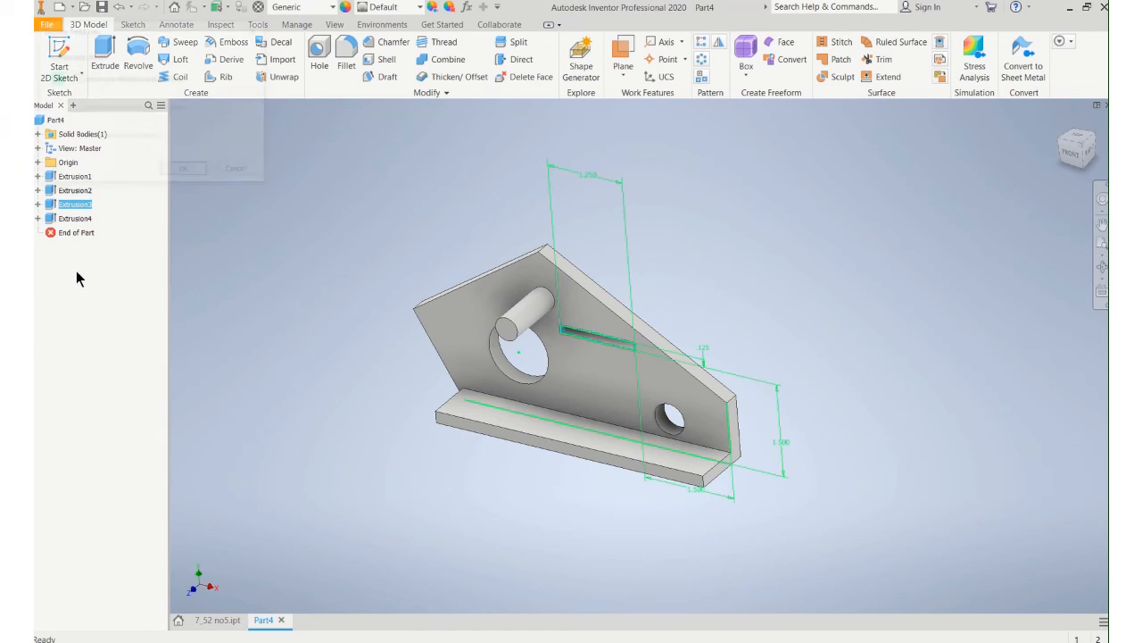
click(202, 172)
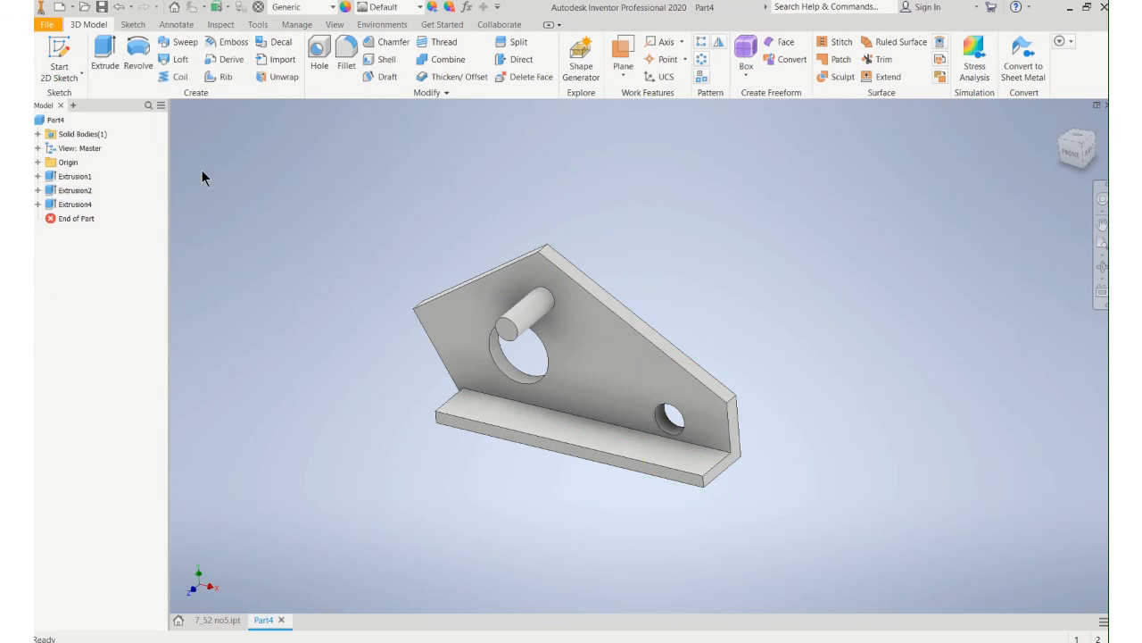